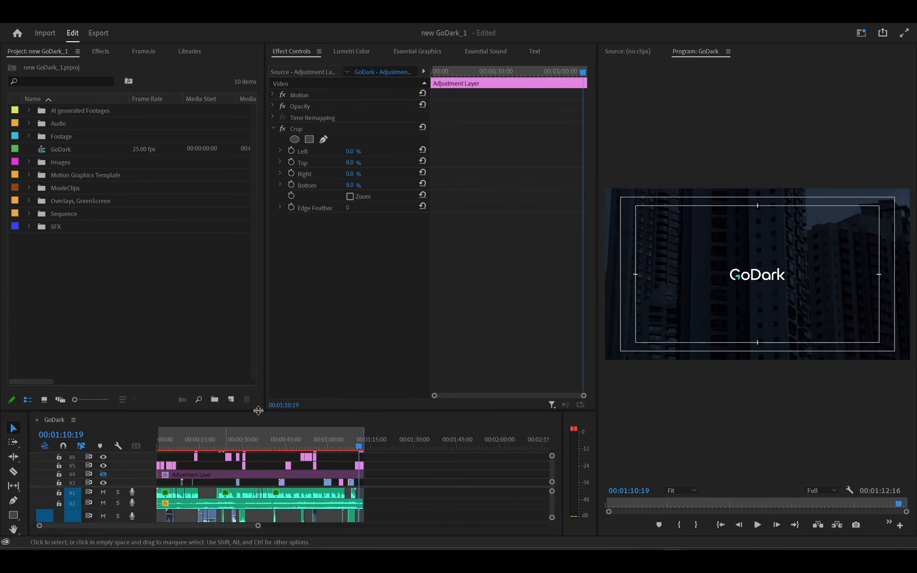
Enlarge the timeline area of the GoDark sequence and bring all video tracks down to V1 into view.
drag(258, 410, 341, 286)
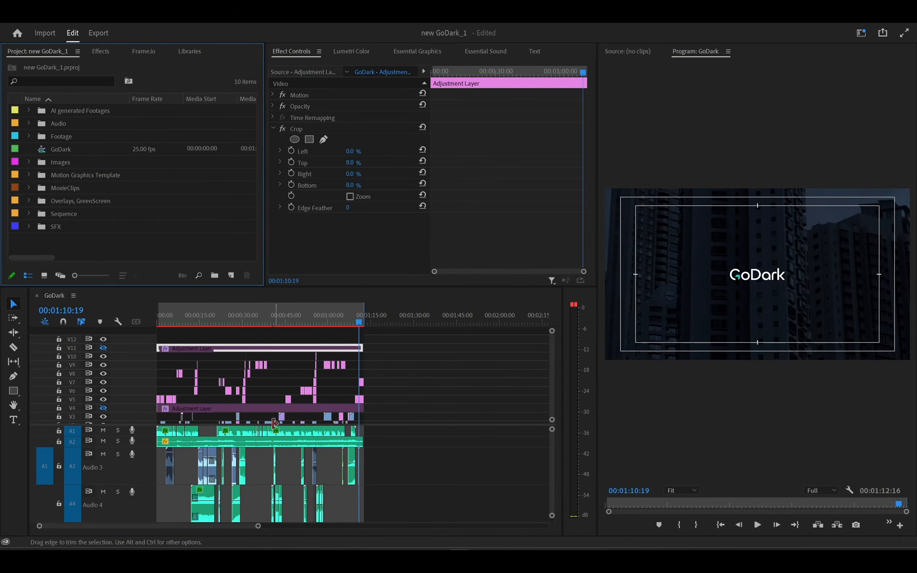
scroll(250, 418, up, 2)
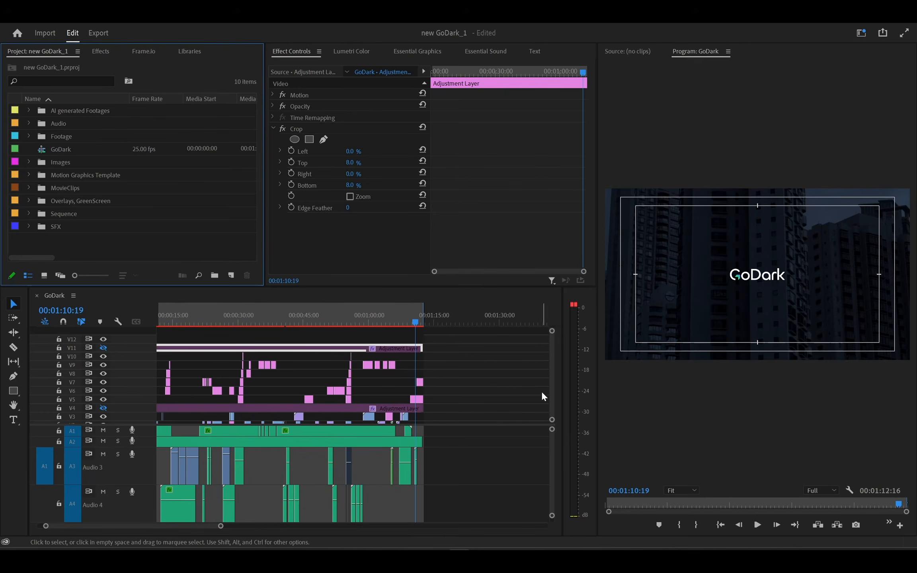
drag(551, 359, 549, 367)
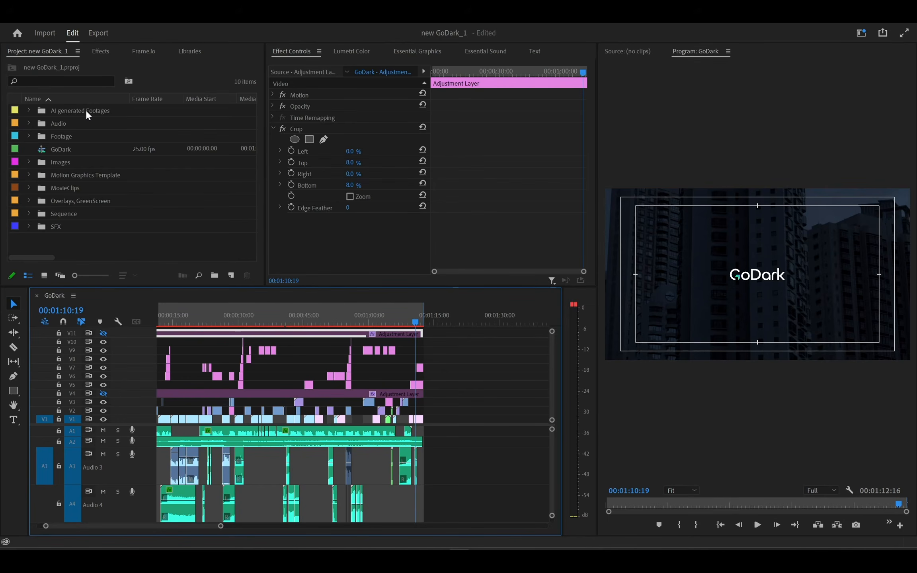
Look through the contents of the project's Audio and SFX bins.
click(28, 122)
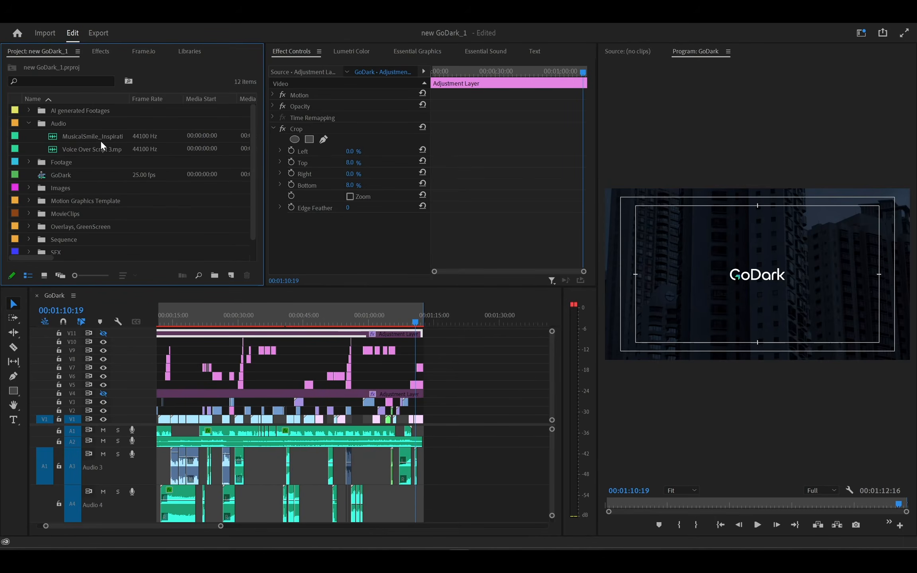
click(28, 122)
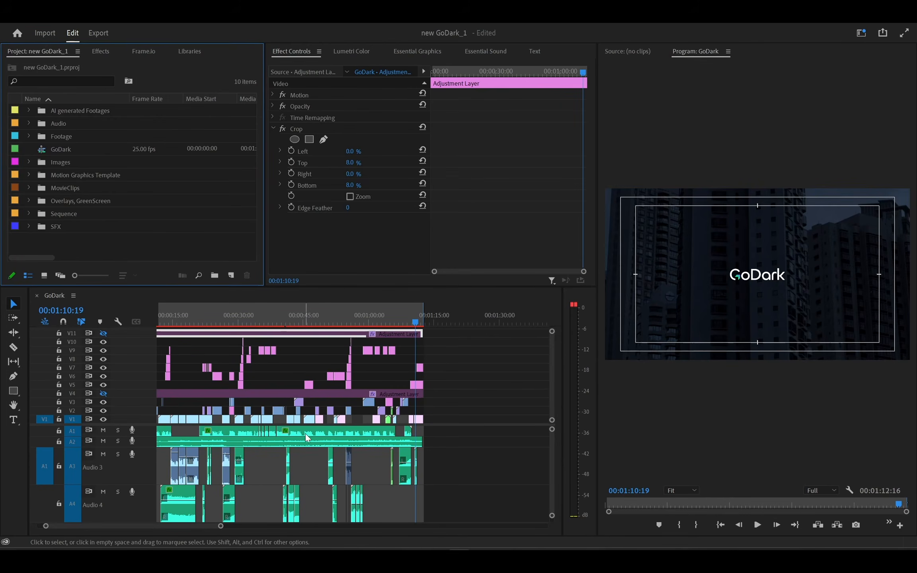
click(30, 228)
scroll(78, 239, down, 3)
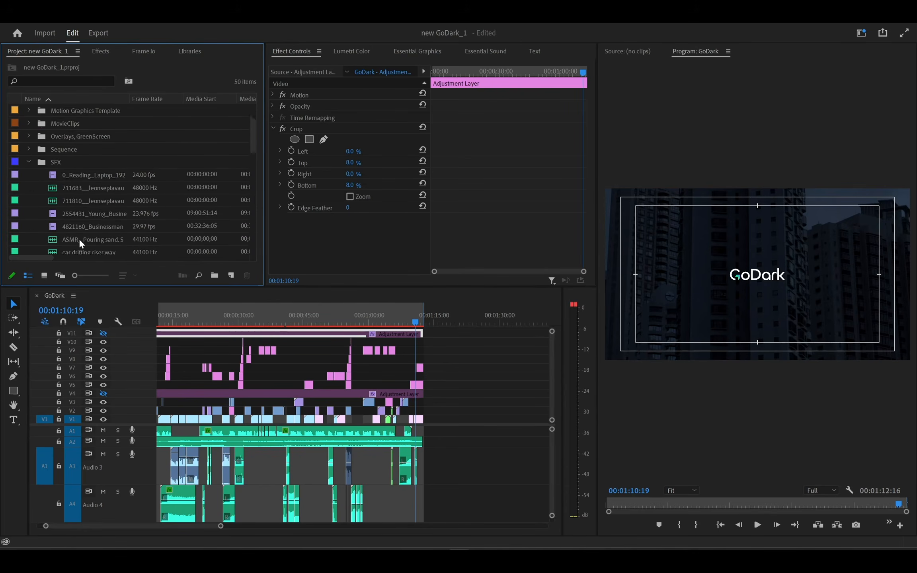
click(29, 188)
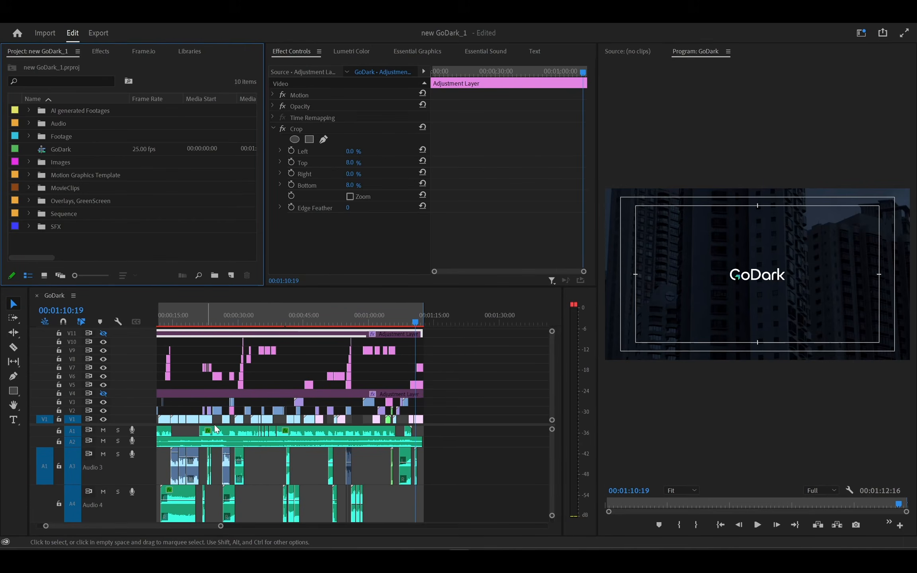
Turn off the output of video tracks V1 to V3 and V5 to V10 in the GoDark sequence.
scroll(214, 432, up, 3)
scroll(213, 437, up, 2)
scroll(213, 435, down, 3)
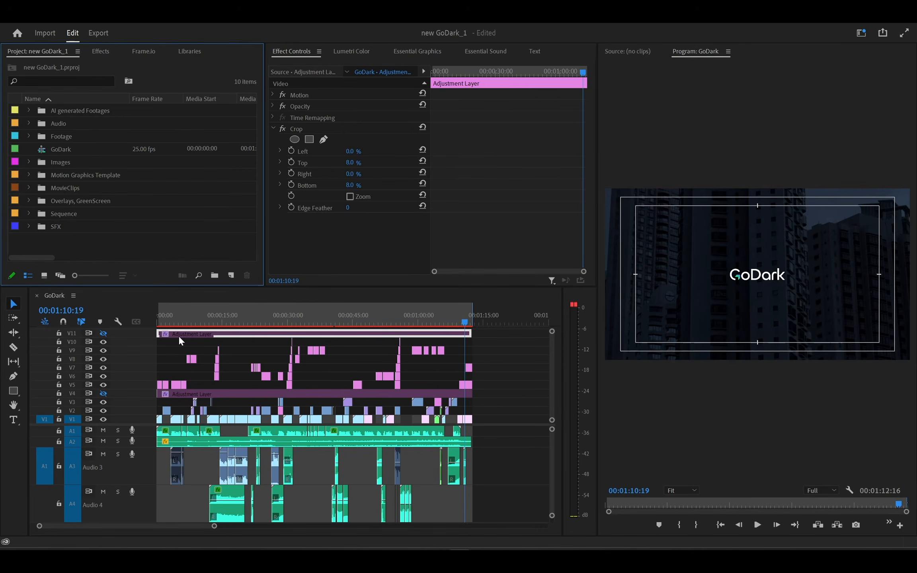
mouse_move(178, 335)
click(104, 417)
click(104, 418)
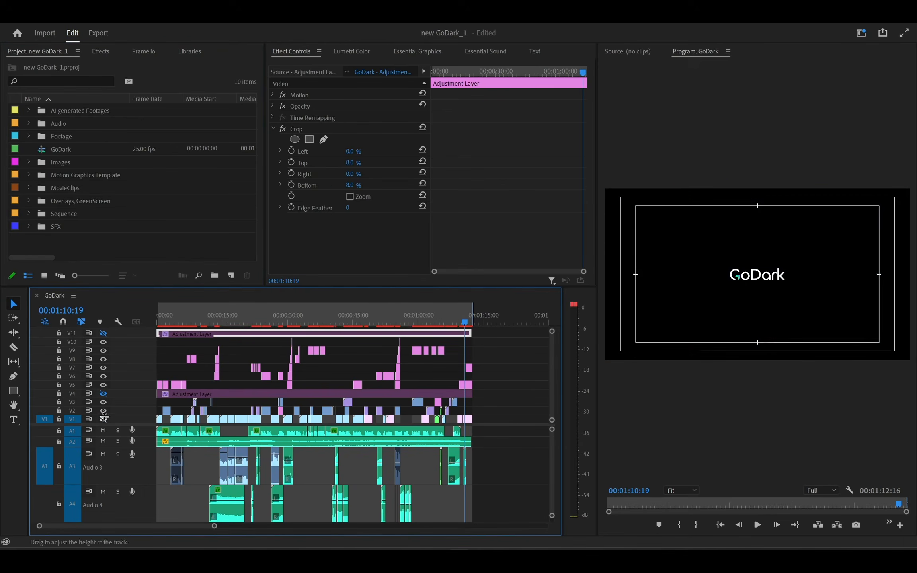
click(103, 411)
click(102, 402)
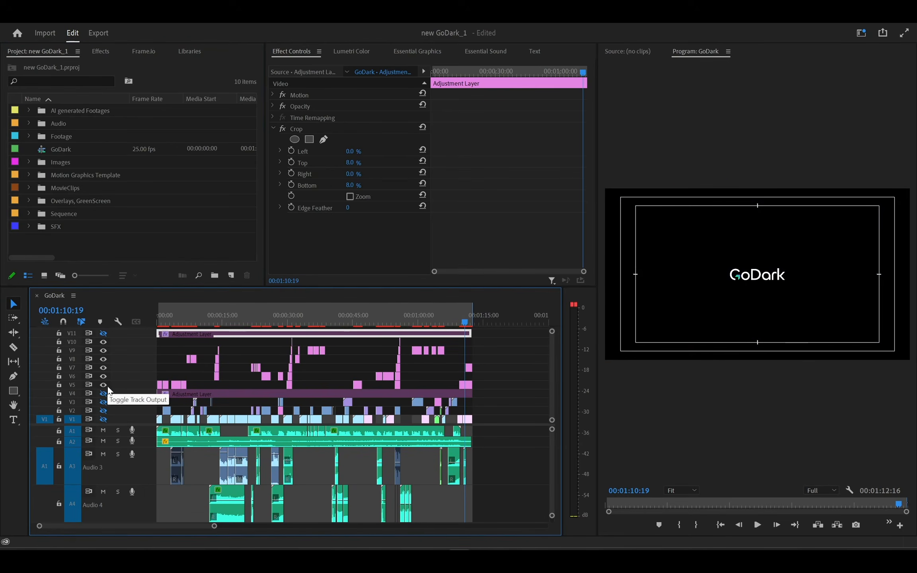
click(103, 385)
click(103, 377)
click(103, 367)
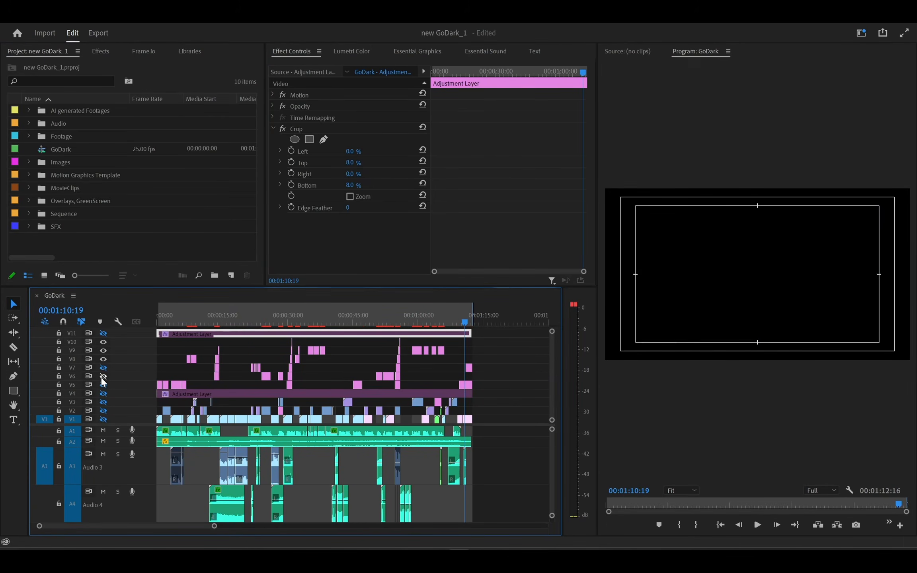
click(101, 360)
click(102, 351)
click(102, 341)
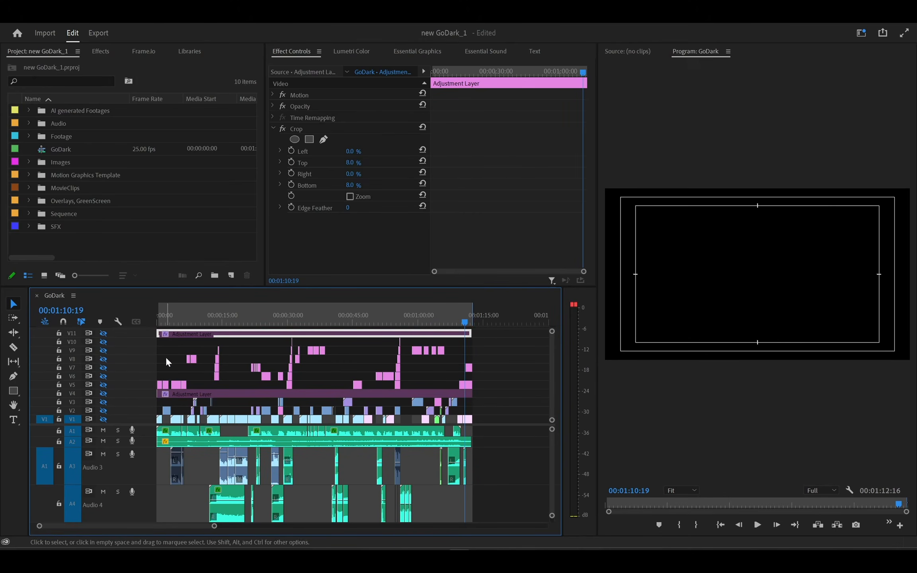
Mute audio tracks A1, A3 and A4, leaving the music track A2 audible.
click(104, 429)
click(102, 454)
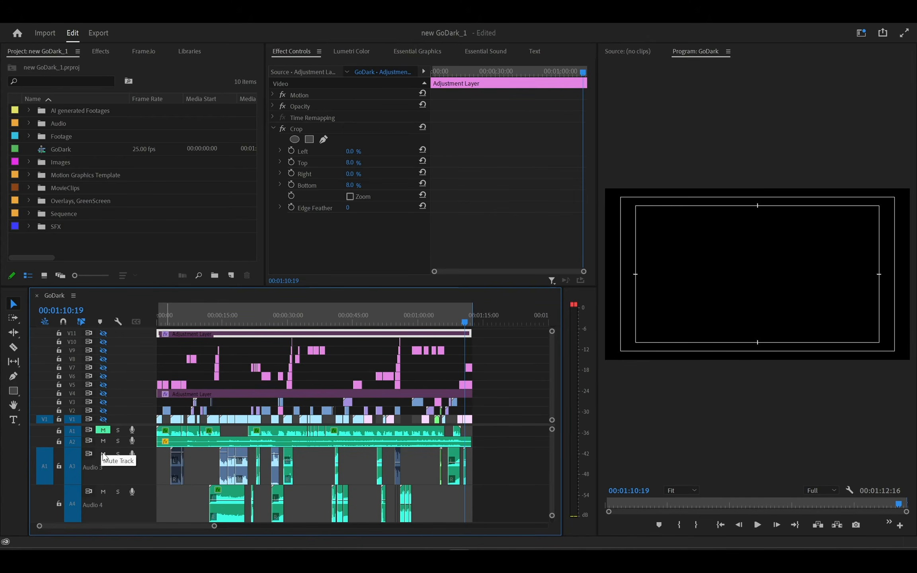
click(103, 491)
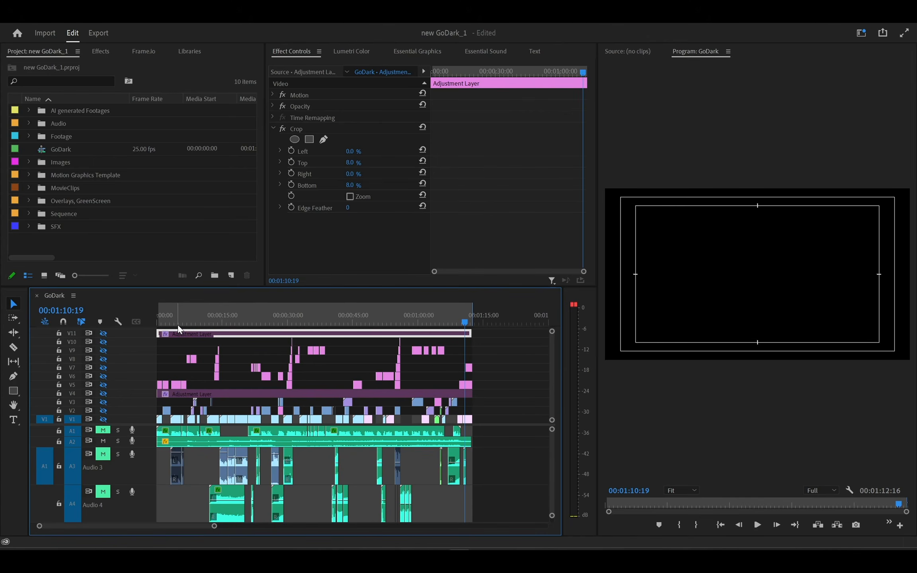
Play the music track on its own from the sequence start and again from 00:00:03:05.
click(158, 320)
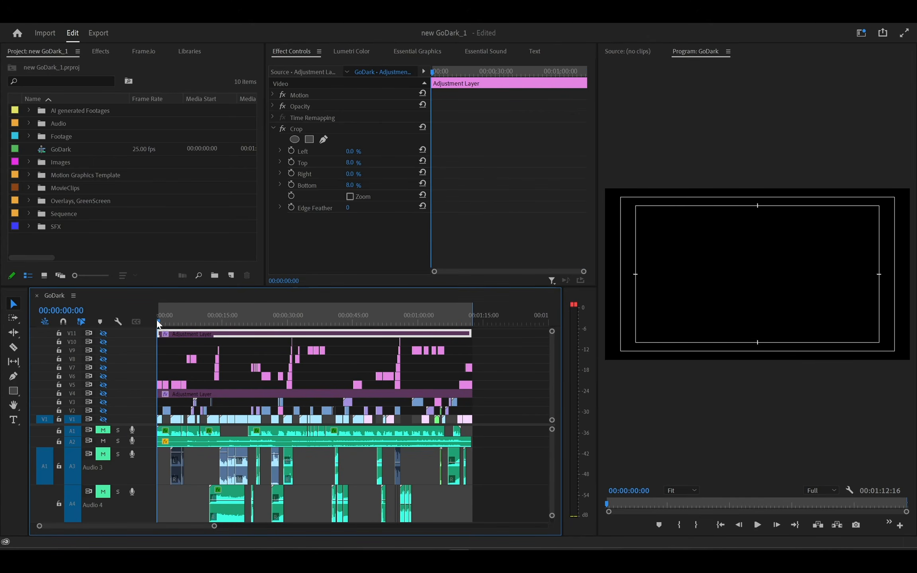
key(space)
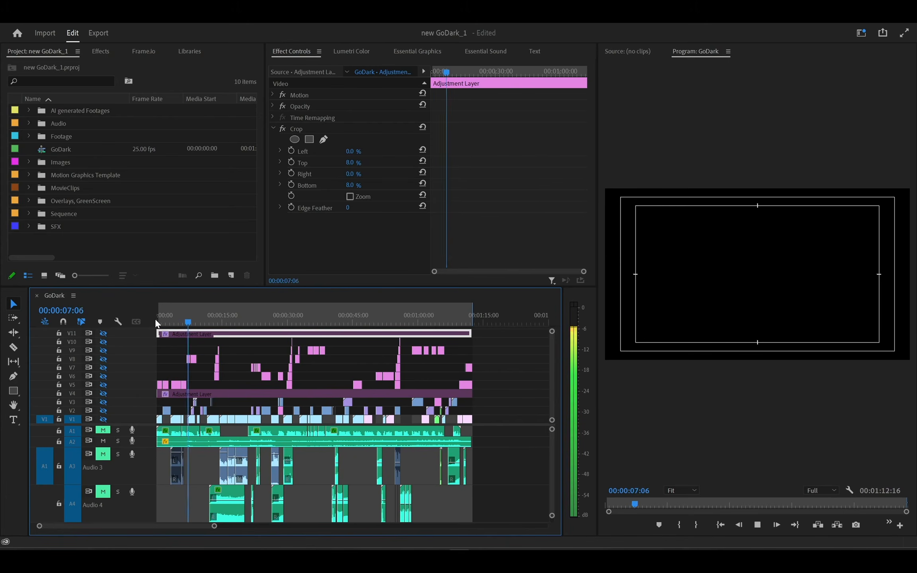
key(space)
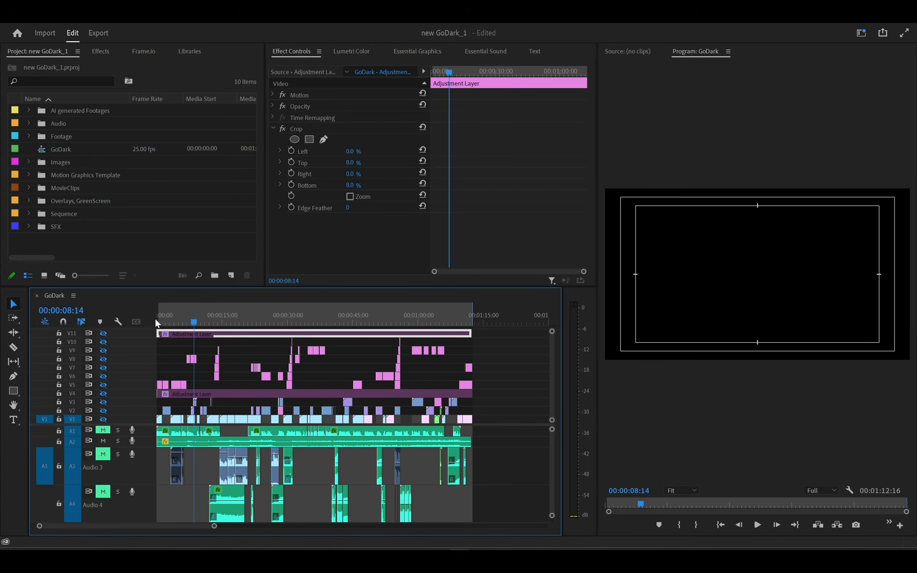
click(160, 323)
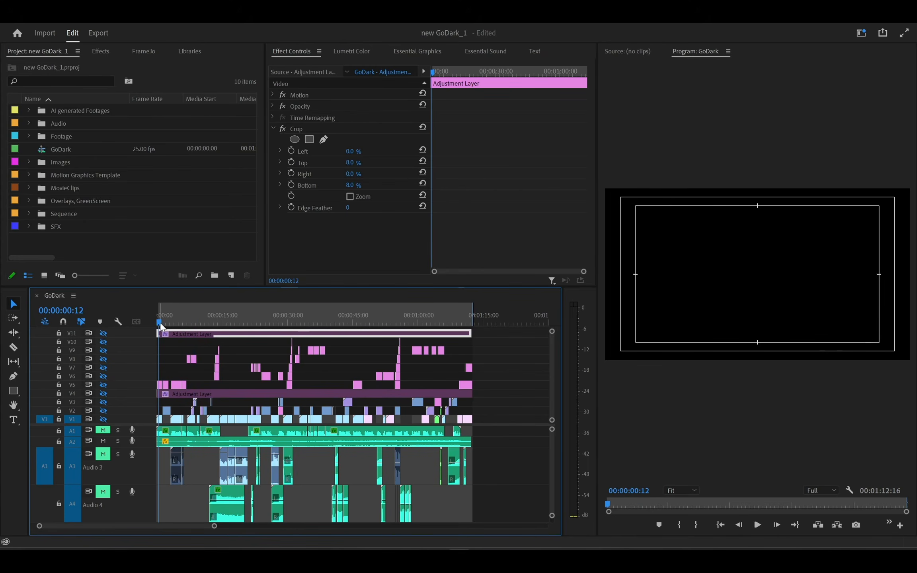
click(171, 317)
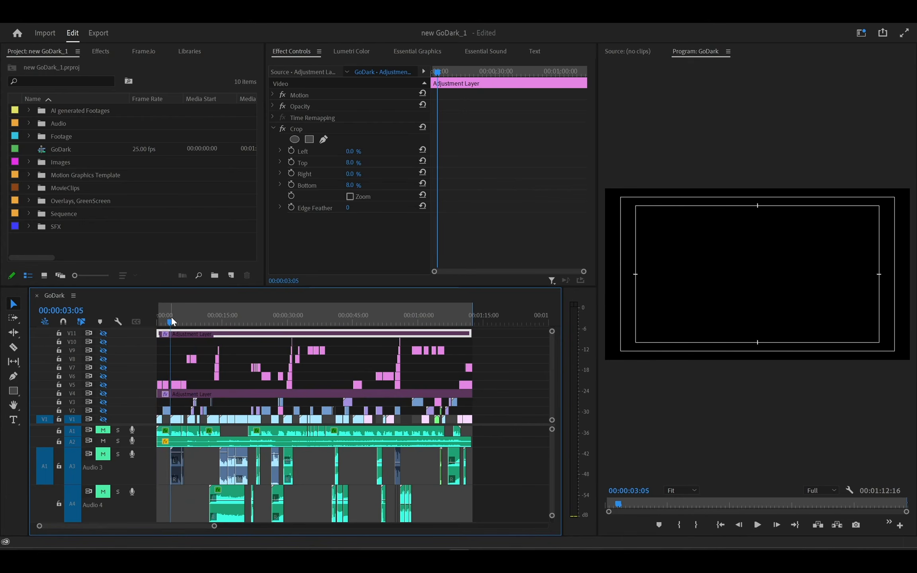
key(space)
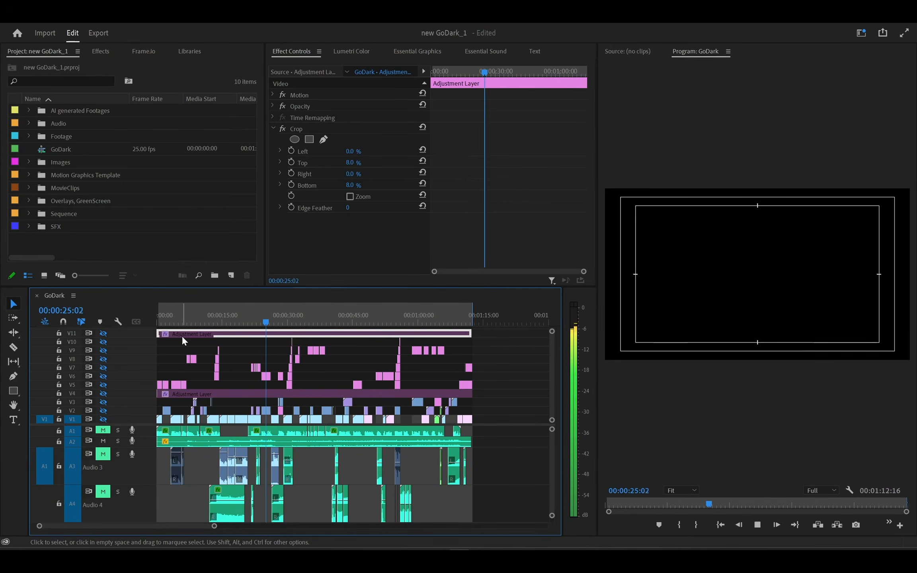
key(space)
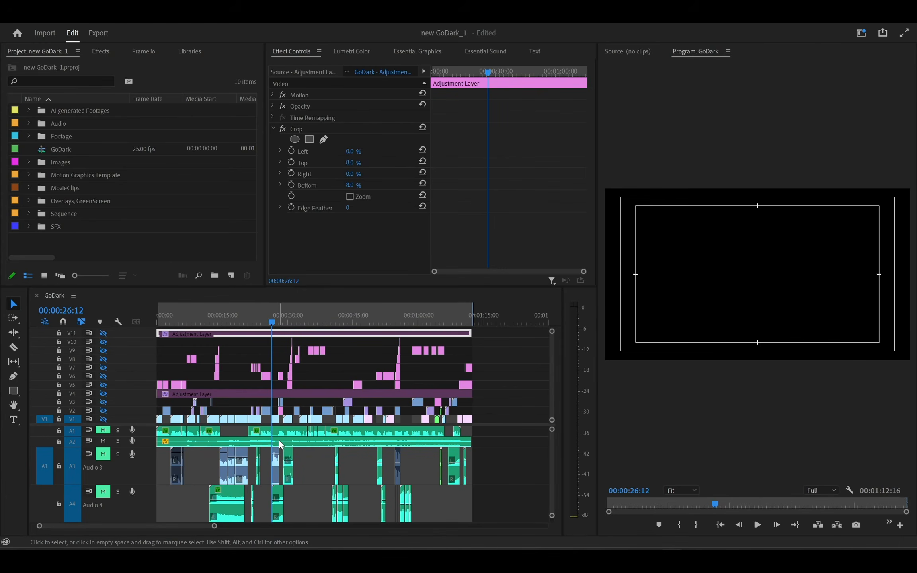
Play the isolated music track from 00:00:32:05 to hear its second half.
click(297, 322)
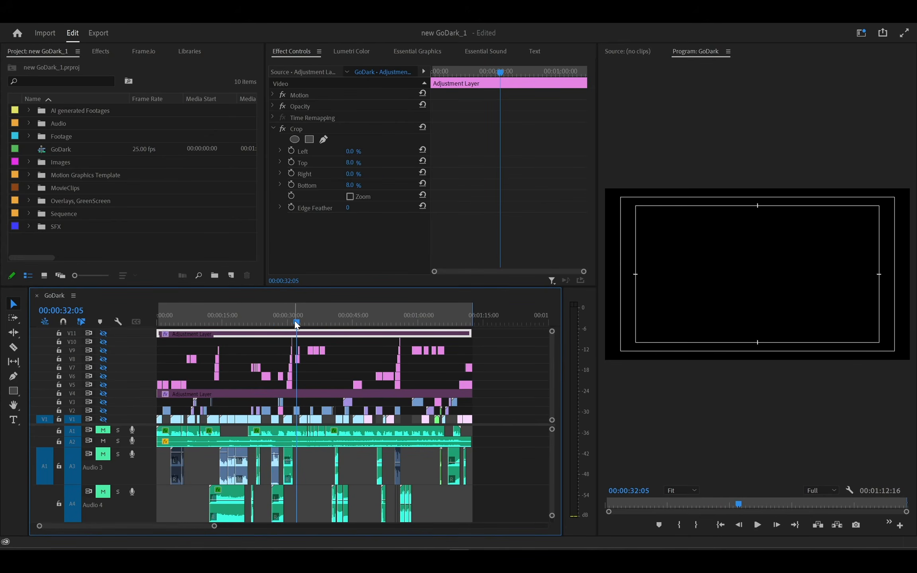
key(space)
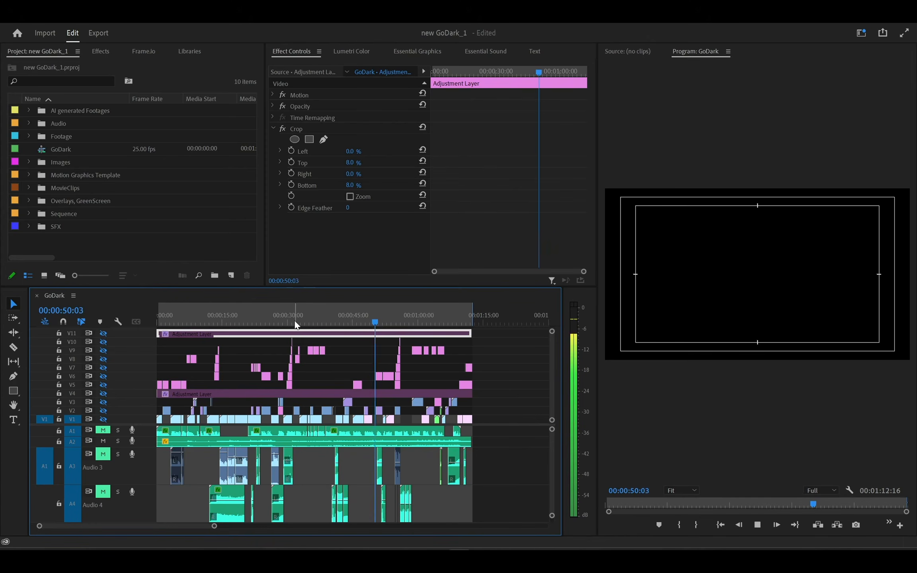
key(space)
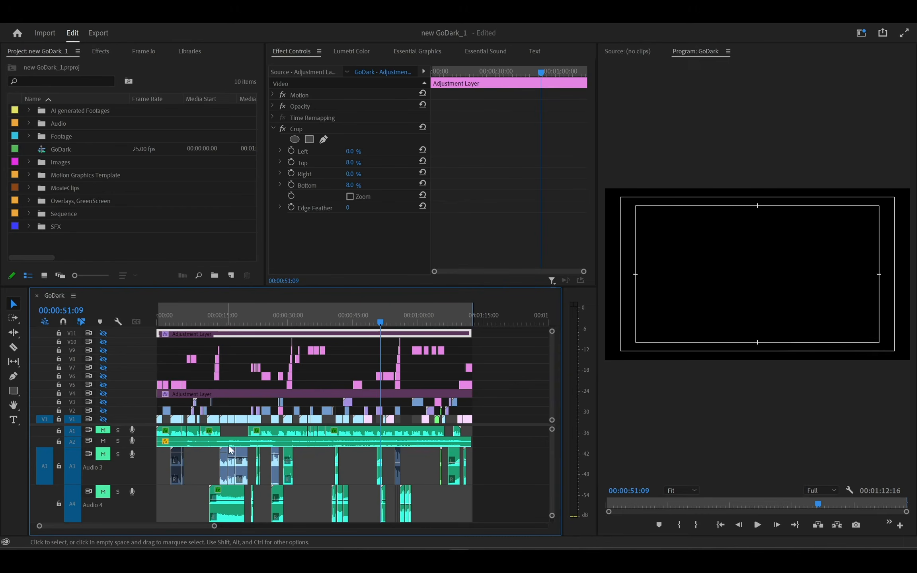
mouse_move(233, 440)
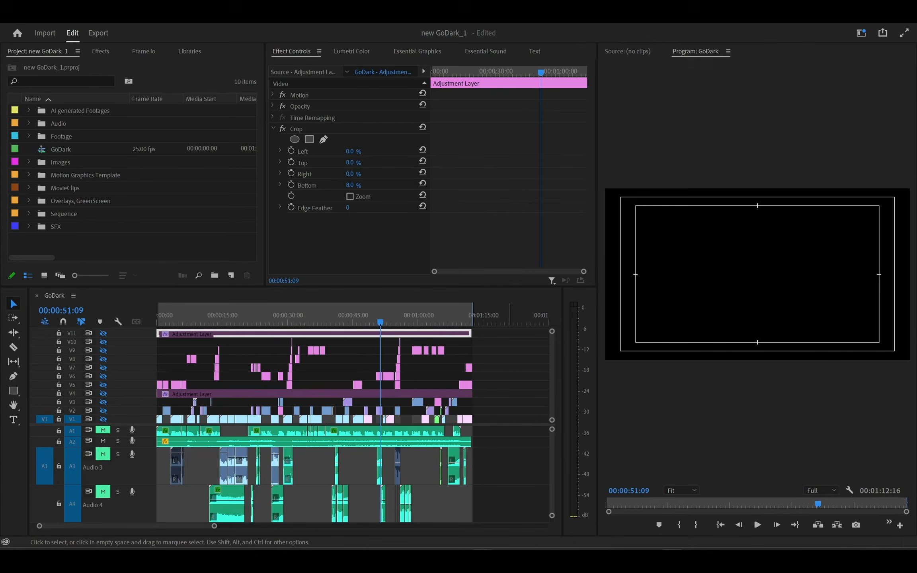
Switch to the browser and bring up the ElevenLabs Text to Speech page.
mouse_move(482, 560)
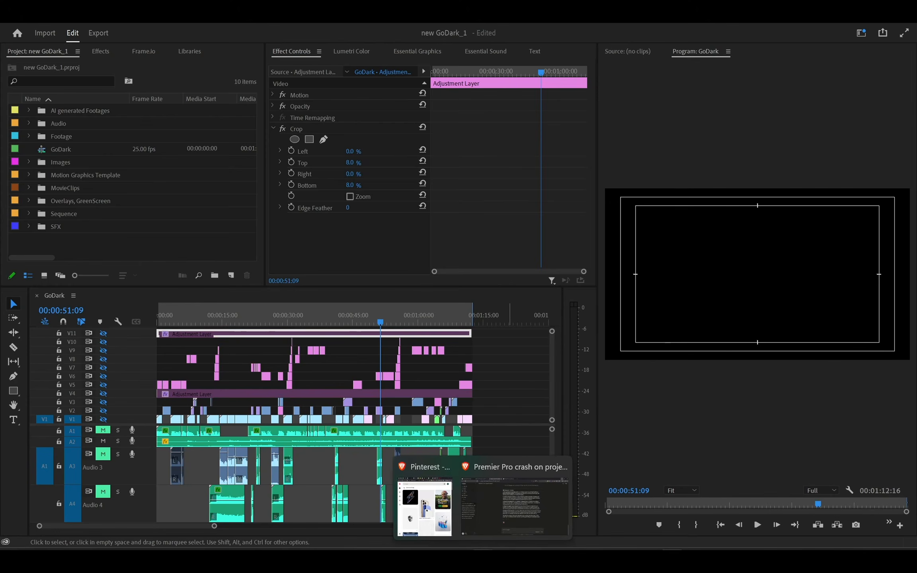
mouse_move(502, 518)
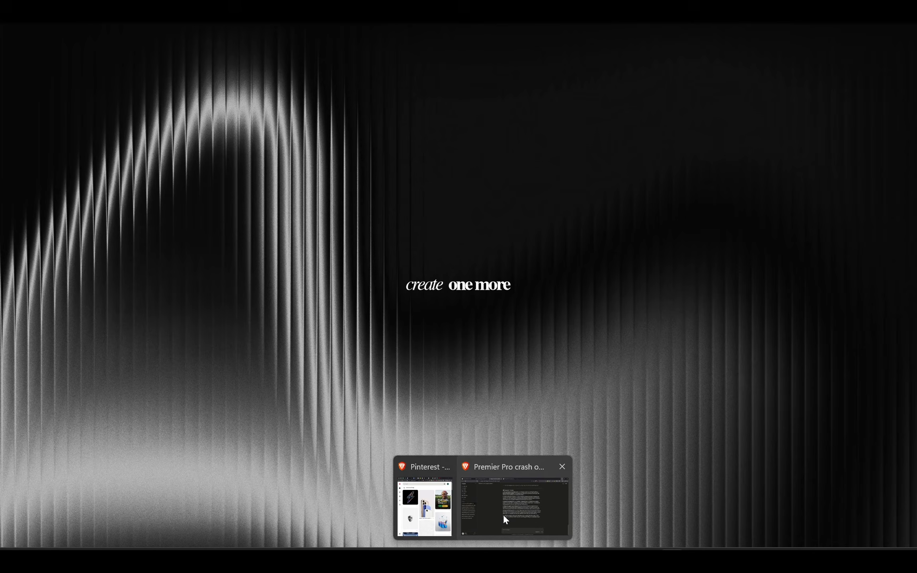
click(501, 514)
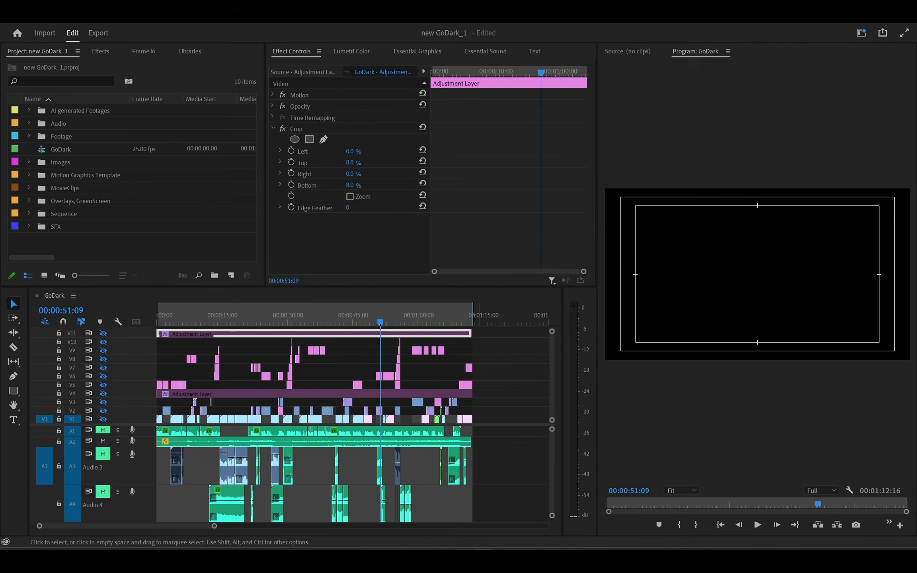
drag(916, 25, 756, 23)
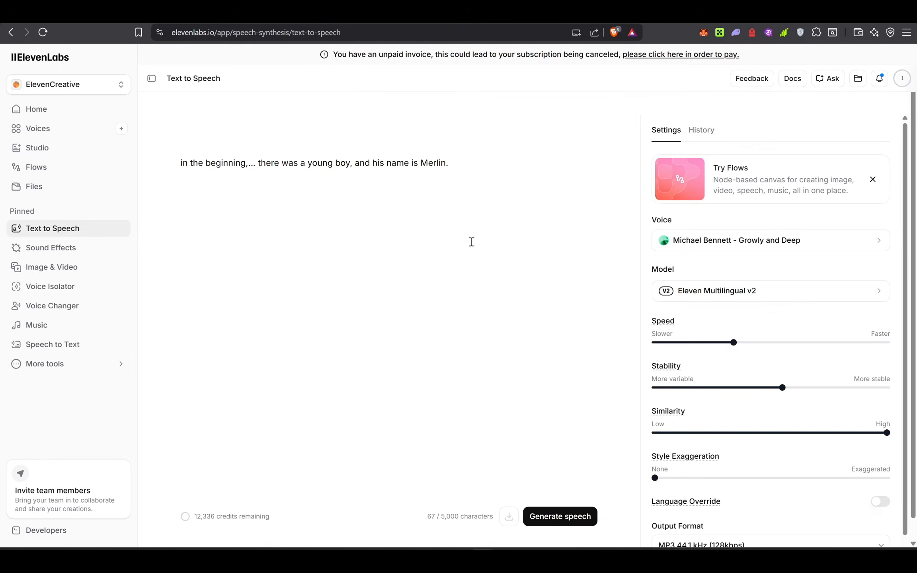
Remove the comma and ellipsis after "in the beginning" in the speech text, keeping a single space before "there".
click(452, 162)
click(258, 163)
key(BackSpace)
key(BackSpace)
key(BackSpace)
key(BackSpace)
key(BackSpace)
text(,)
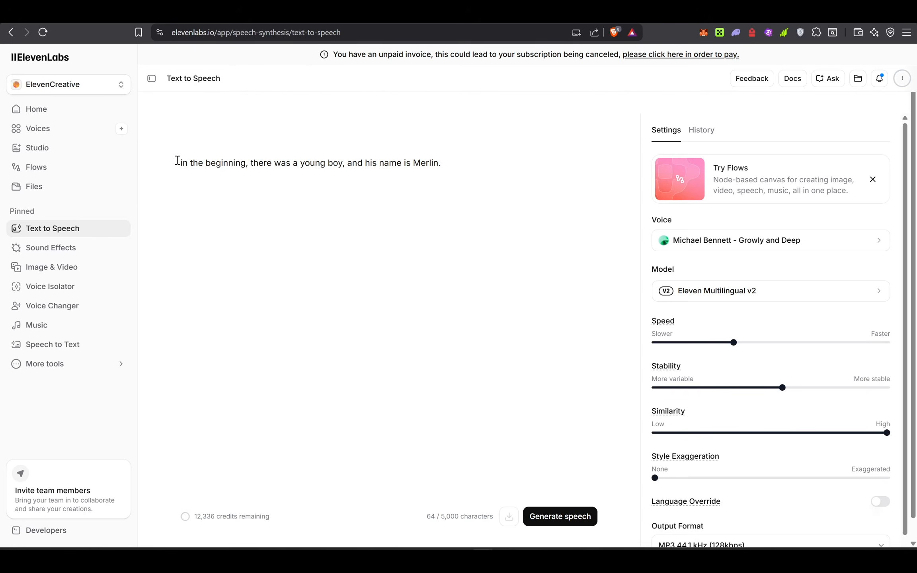
key(BackSpace)
key(BackSpace)
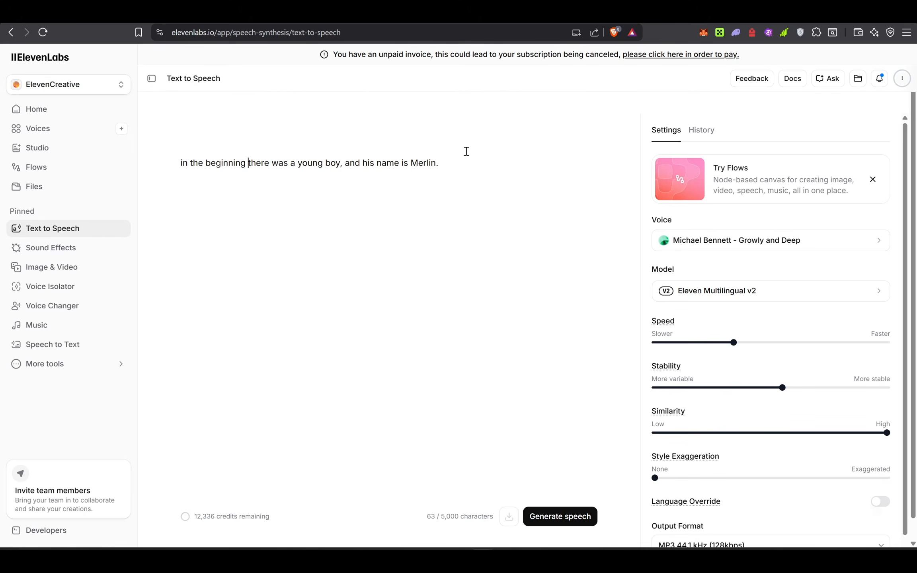
Change the speech model to Eleven v3.
click(446, 161)
click(764, 292)
click(768, 159)
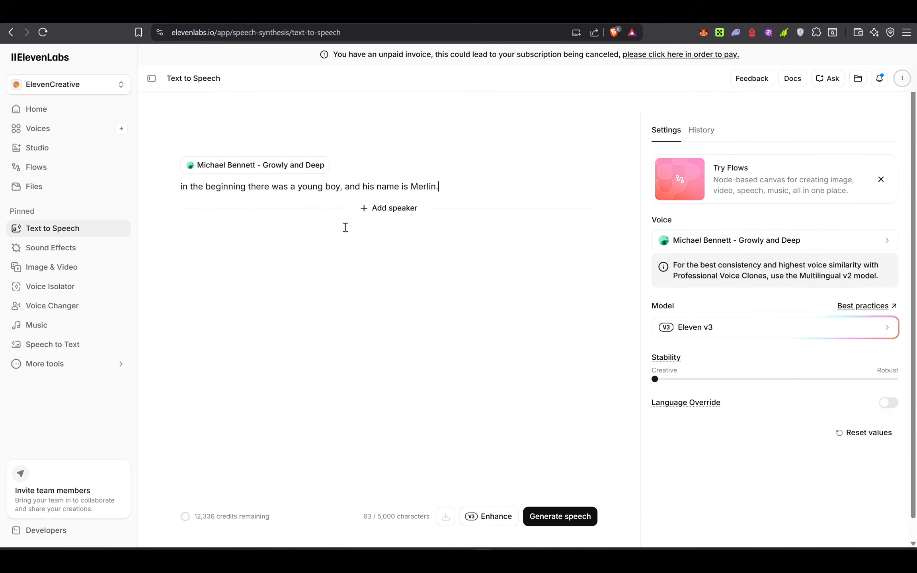
Insert the audio tag "[softly]" in front of "in the beginning" in the speech text.
click(181, 186)
key(Delete)
text(I)
text([)
text(softly)
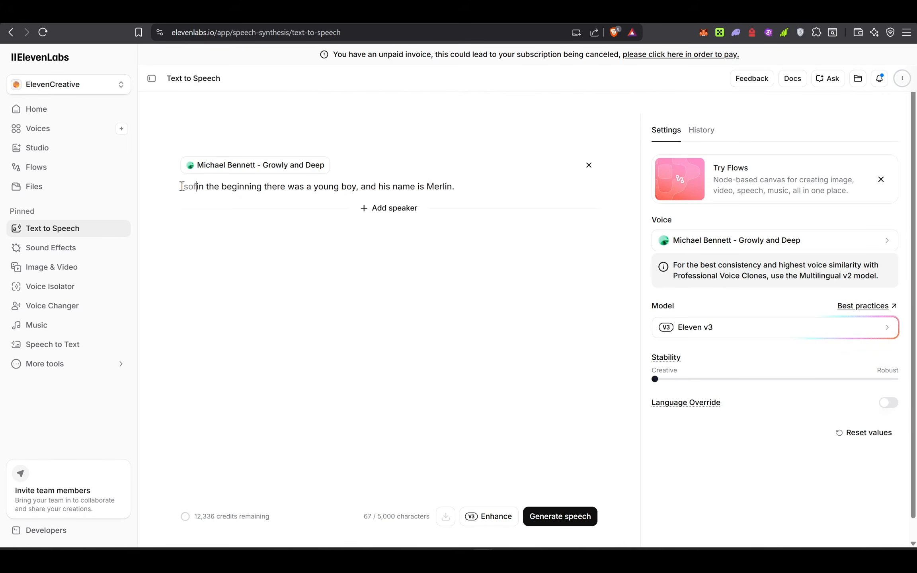
text(])
key(BackSpace)
key(BackSpace)
key(BackSpace)
key(BackSpace)
text(tly)
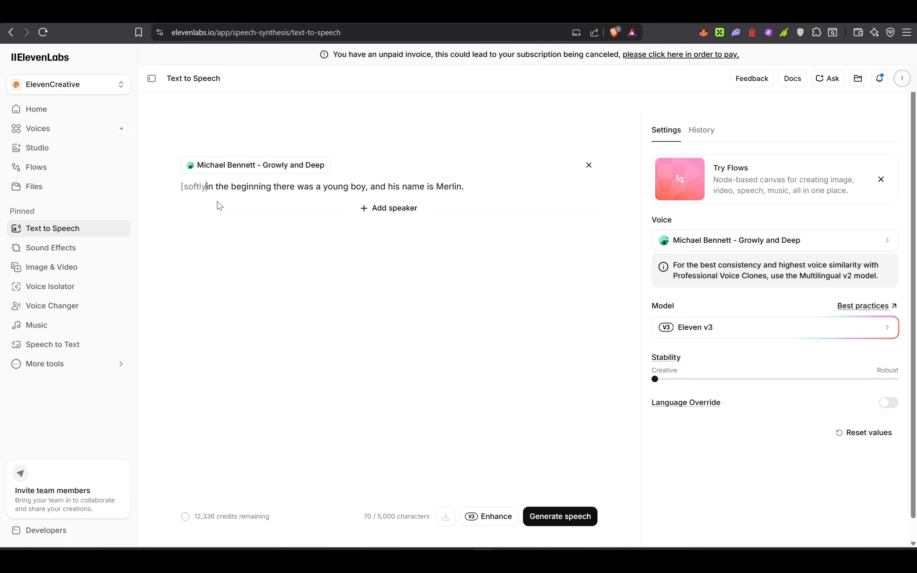
text(])
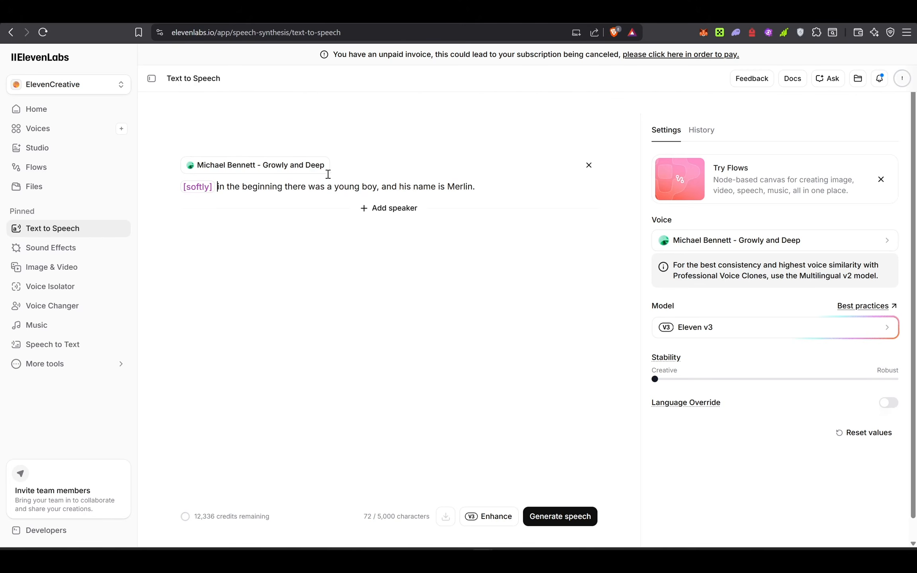
Insert the audio tag "[pause]" in front of "Merlin" in the speech text.
click(451, 185)
text([)
text(break)
key(BackSpace)
key(BackSpace)
key(BackSpace)
key(BackSpace)
key(BackSpace)
text(pause])
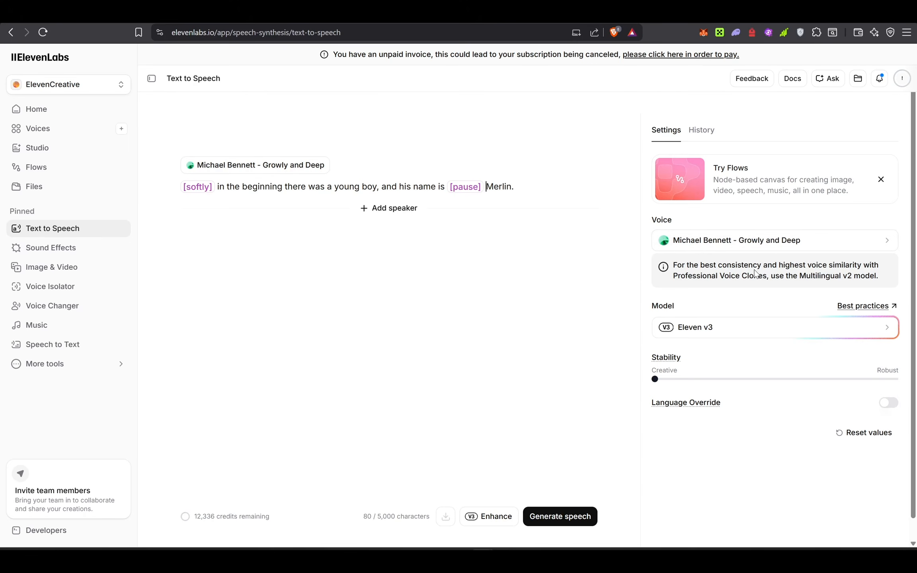
Change the speech model to Eleven Multilingual v2 and add an ellipsis pause before "Merlin" in the speech text.
click(812, 329)
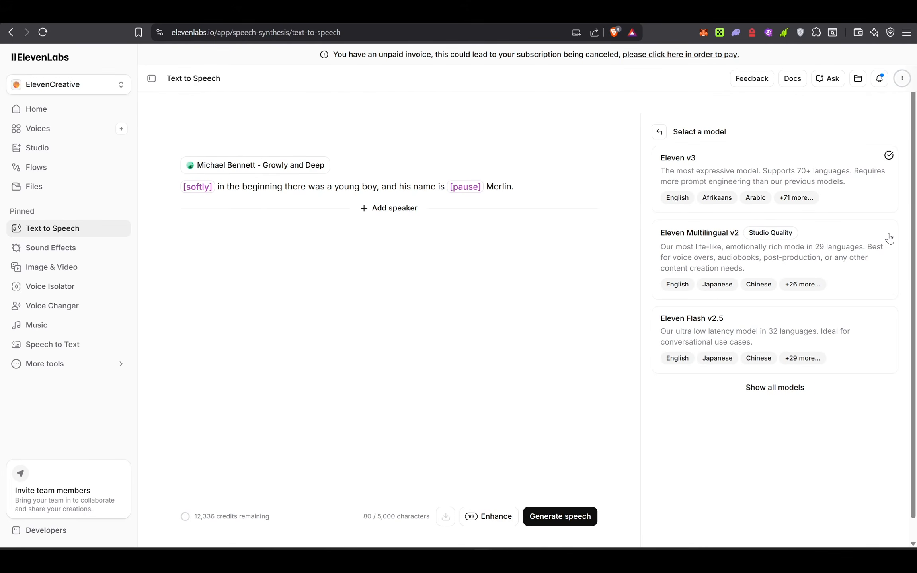
click(846, 264)
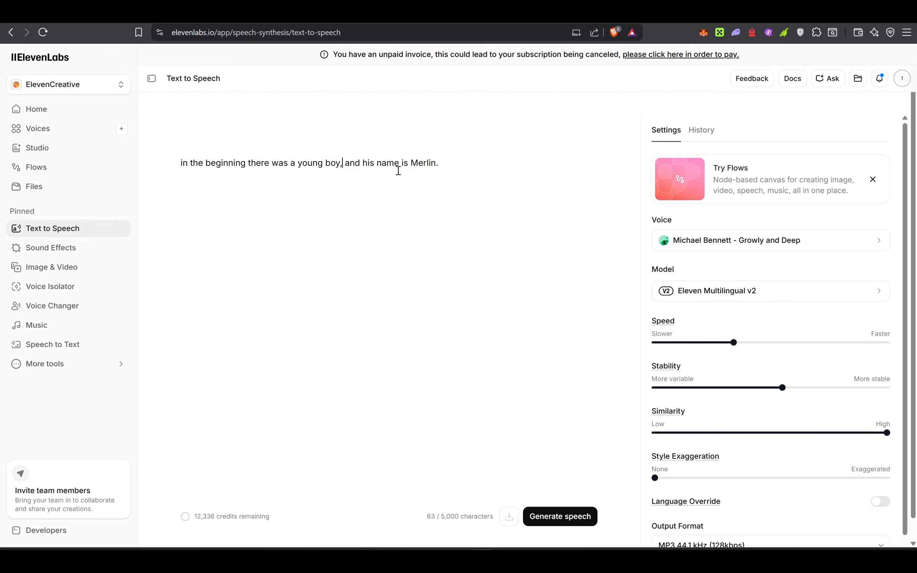
click(415, 157)
text(...)
text(...)
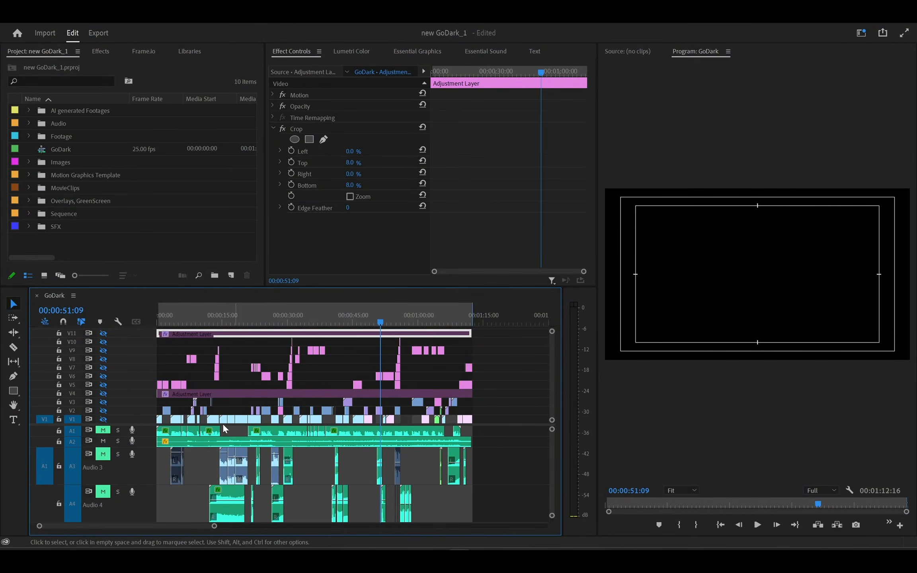
In Premiere Pro's GoDark sequence, unmute audio track A1 while keeping tracks A2, A3 and A4 muted.
scroll(229, 412, up, 6)
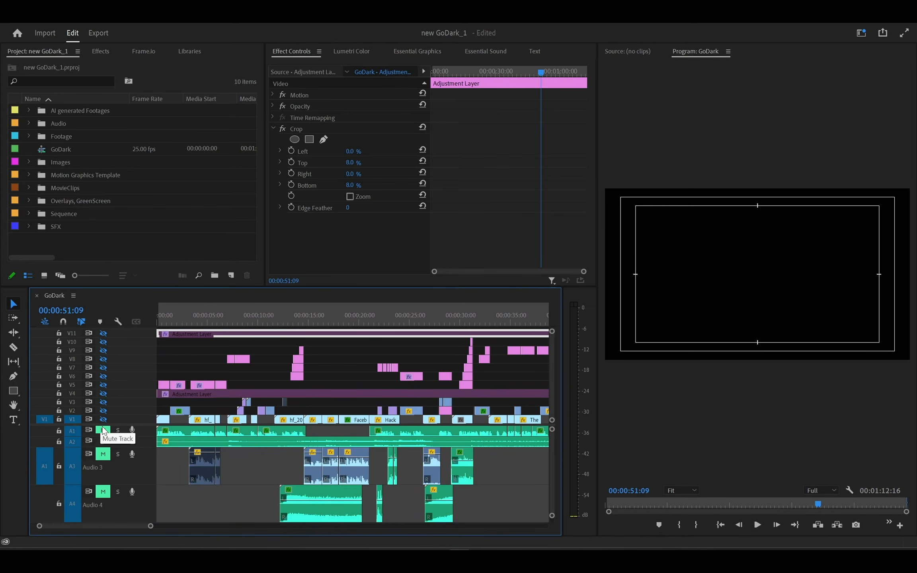
click(103, 430)
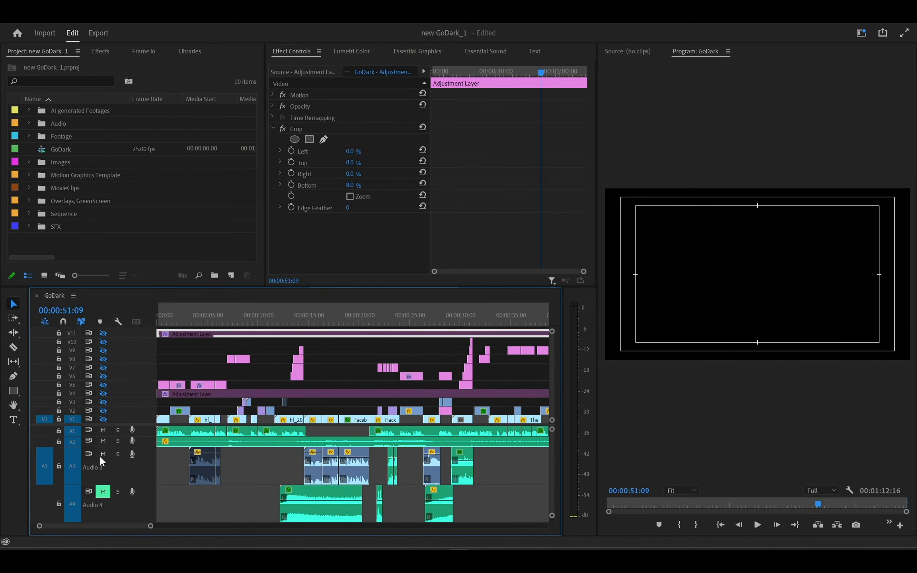
click(103, 440)
Play the voice-over on track A1 from the start of the sequence for a few seconds.
drag(185, 313, 152, 317)
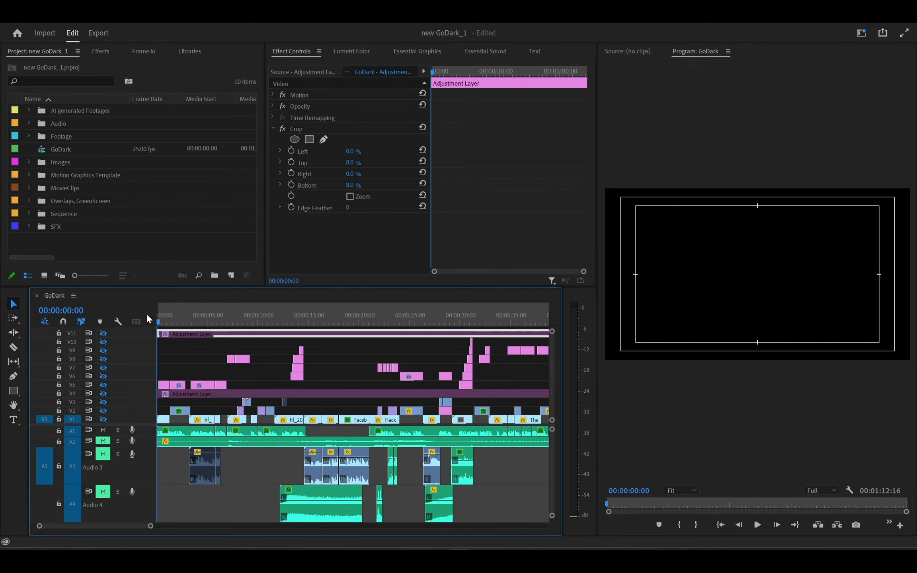
key(space)
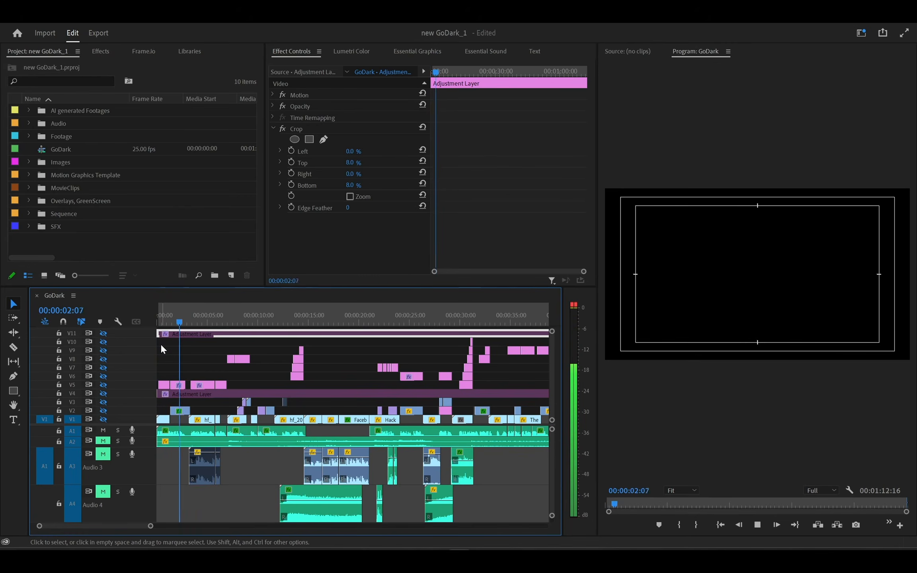
key(space)
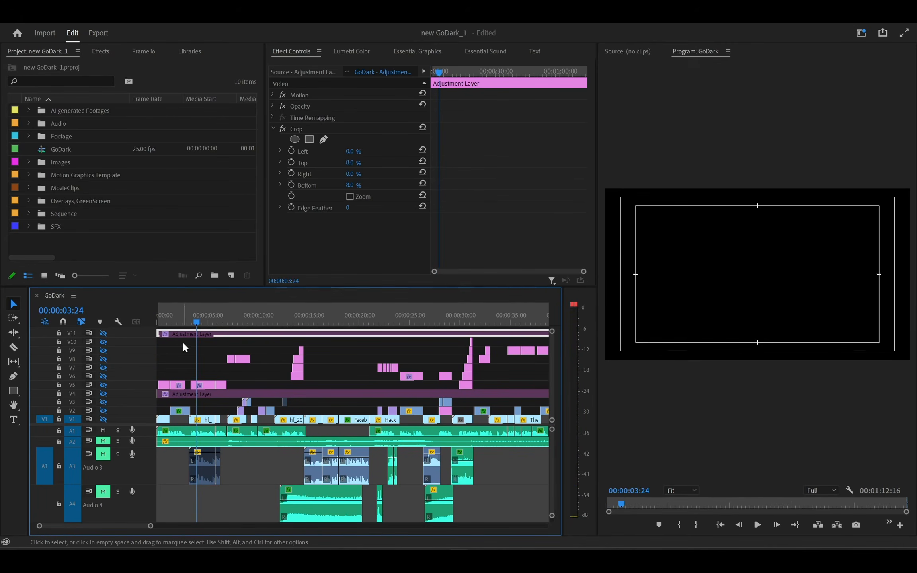
Replay the voice-over from 00:00:01:15 to about 00:00:09:05, with the opening clips enlarged in the timeline.
drag(192, 319, 184, 315)
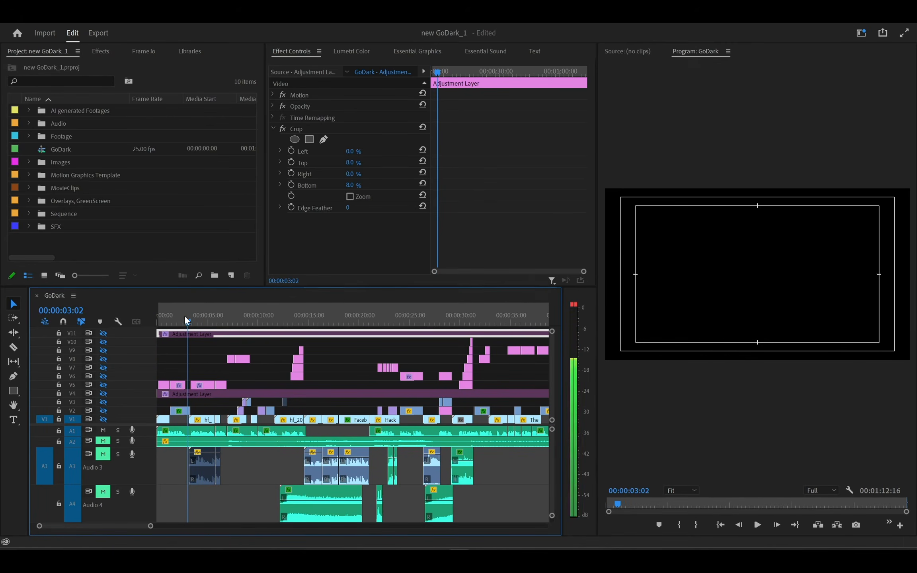
key(=)
scroll(194, 419, up, 4)
scroll(177, 439, up, 3)
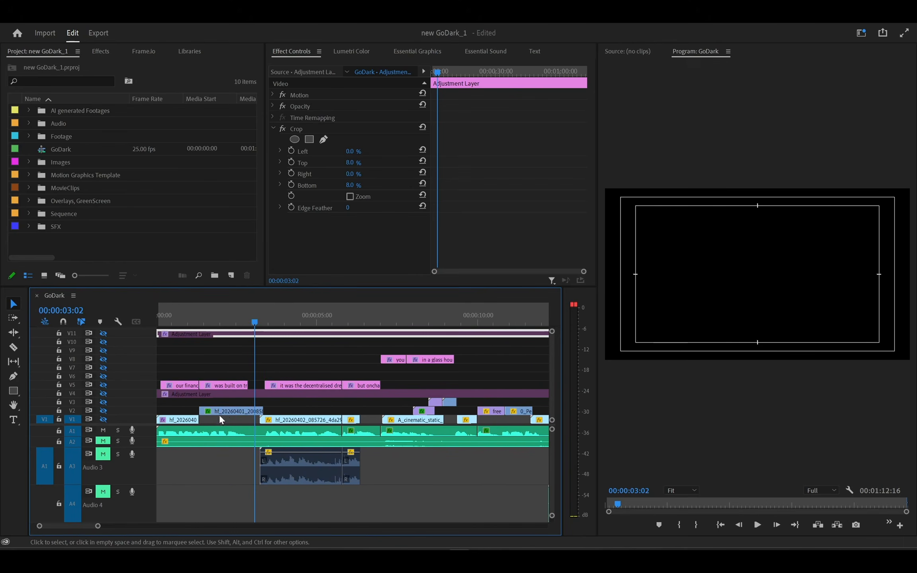
drag(237, 318, 205, 322)
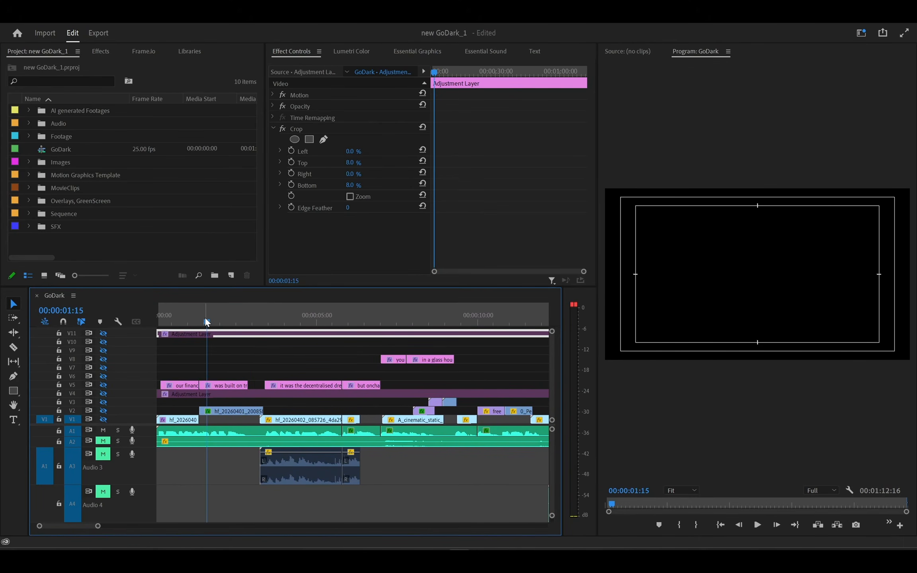
key(space)
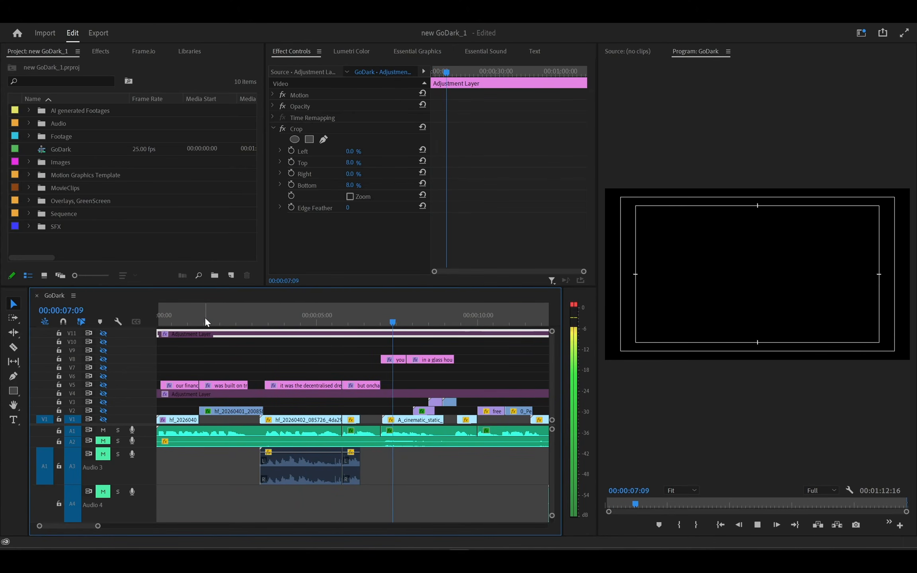
key(space)
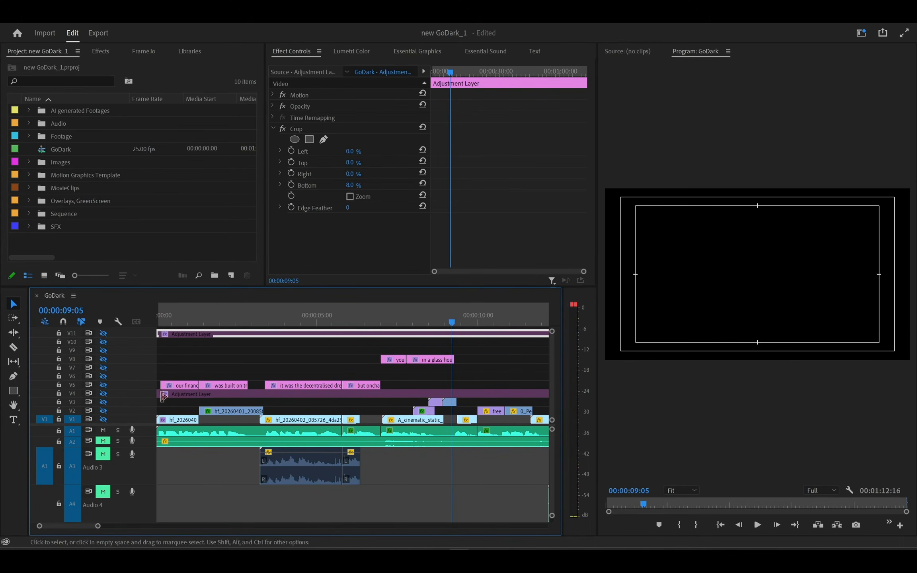
Examine how the voice-over, music and sound-effect clips are laid out across the whole GoDark timeline.
key(minus)
key(minus)
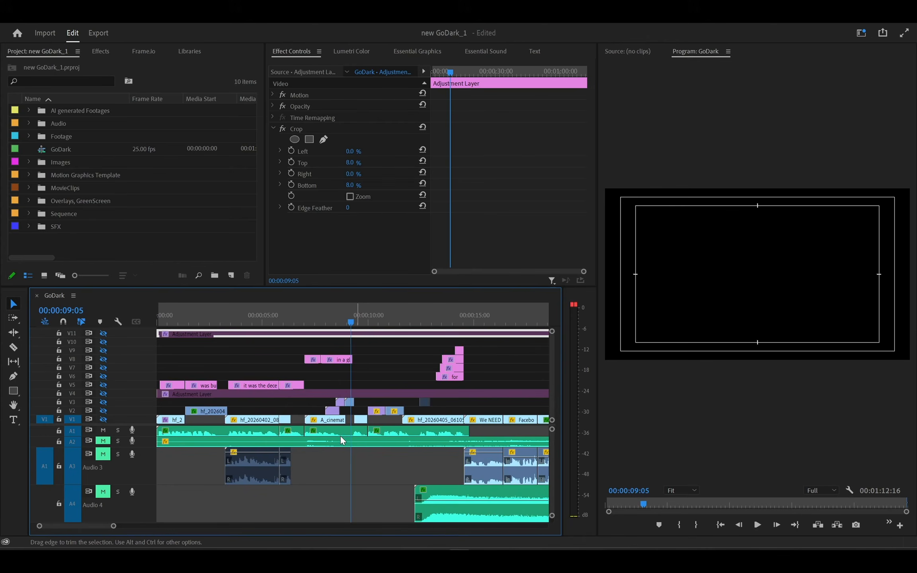
scroll(340, 435, up, 5)
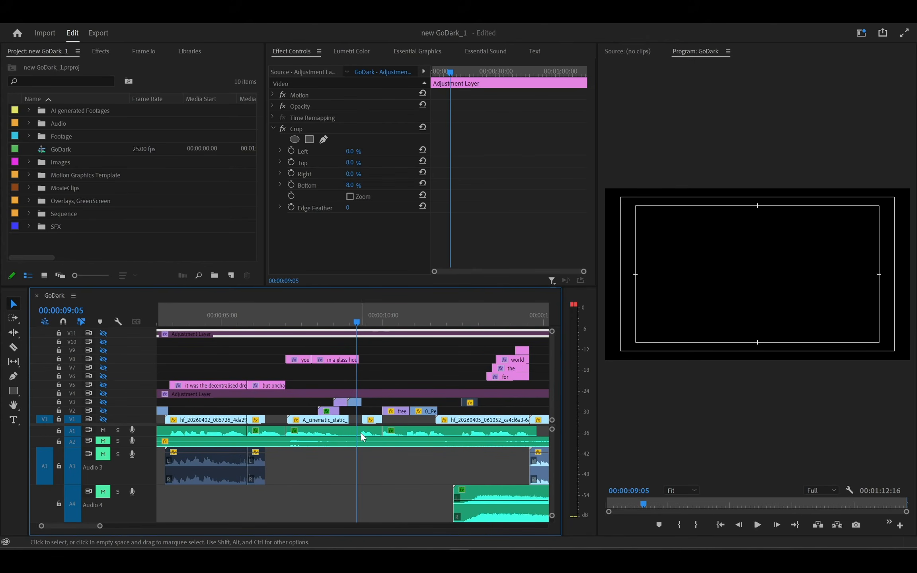
scroll(365, 432, right, 2)
scroll(388, 385, down, 4)
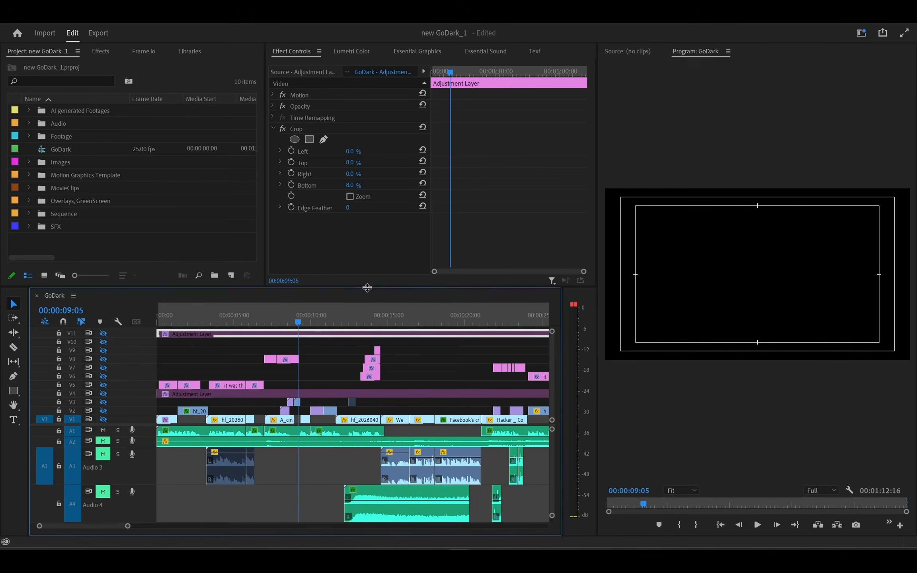
scroll(287, 448, down, 2)
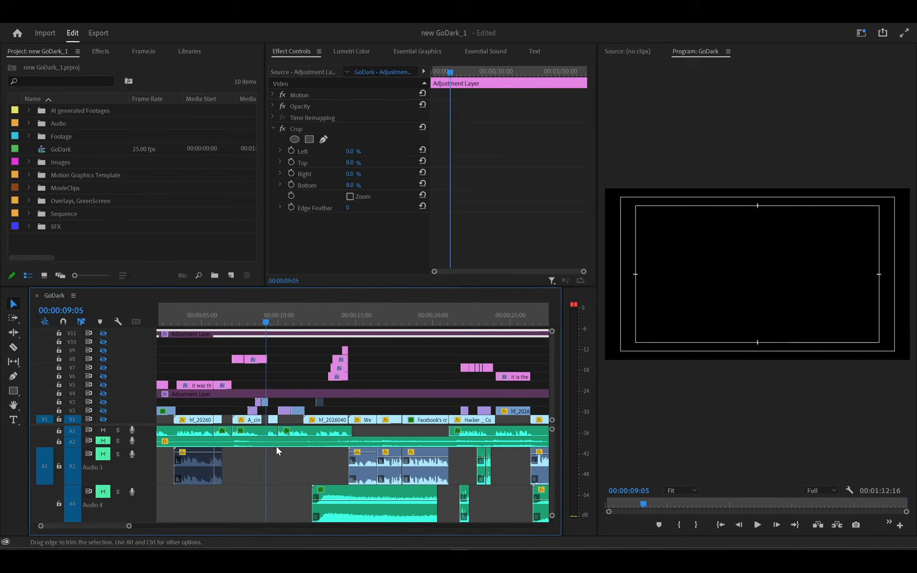
scroll(263, 451, down, 3)
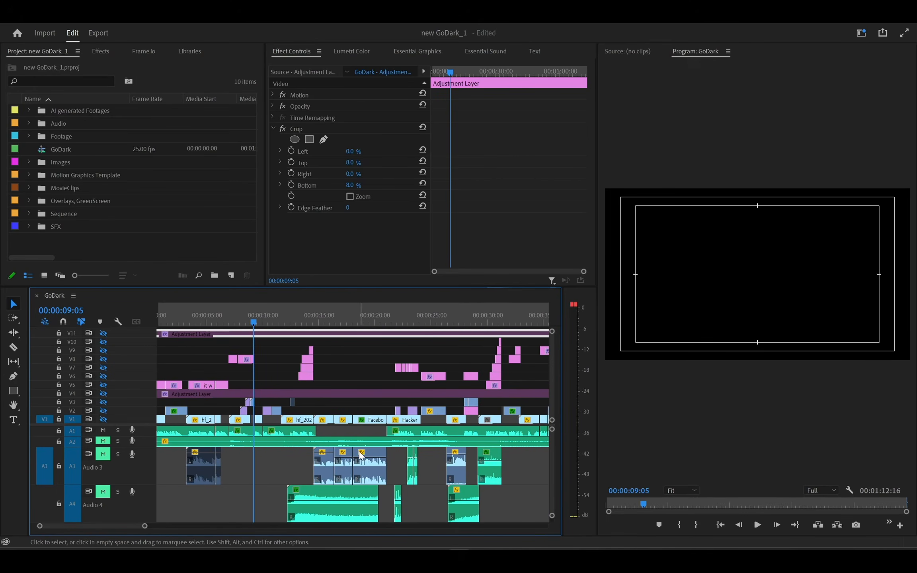
scroll(355, 450, down, 3)
scroll(353, 452, down, 6)
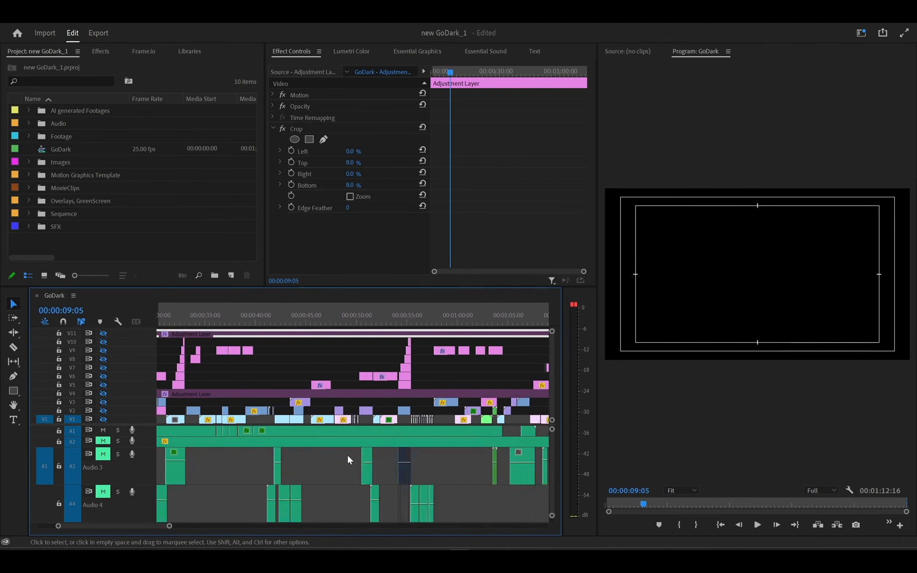
scroll(348, 458, up, 5)
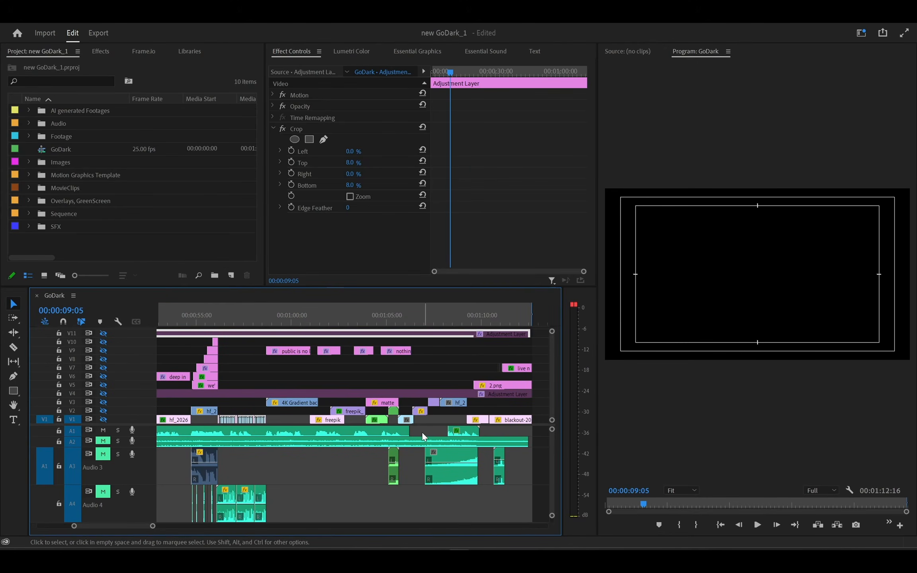
scroll(370, 442, up, 4)
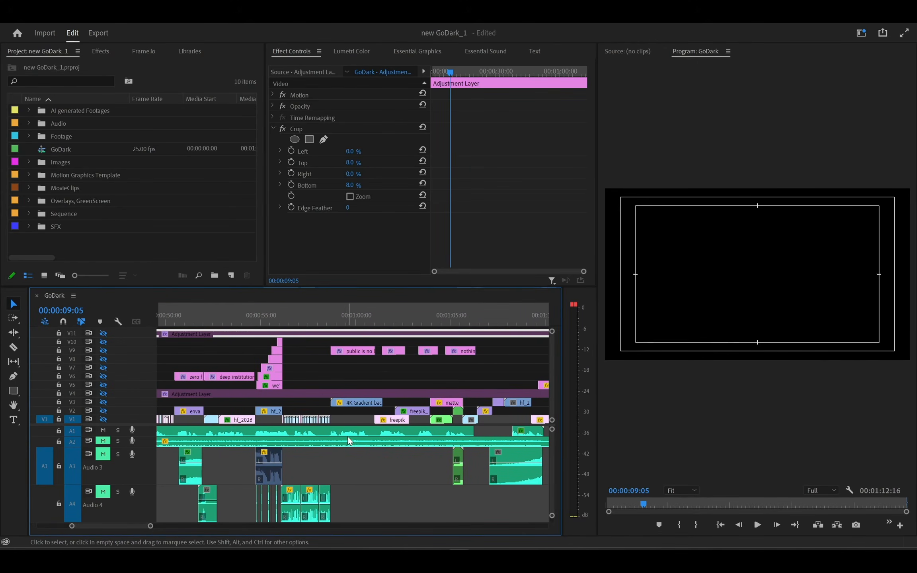
click(672, 561)
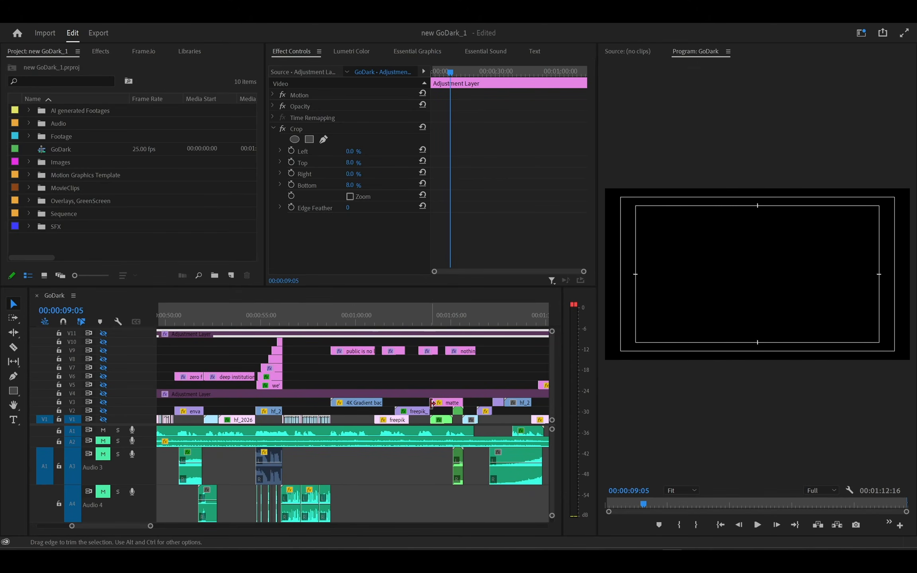
scroll(448, 434, down, 3)
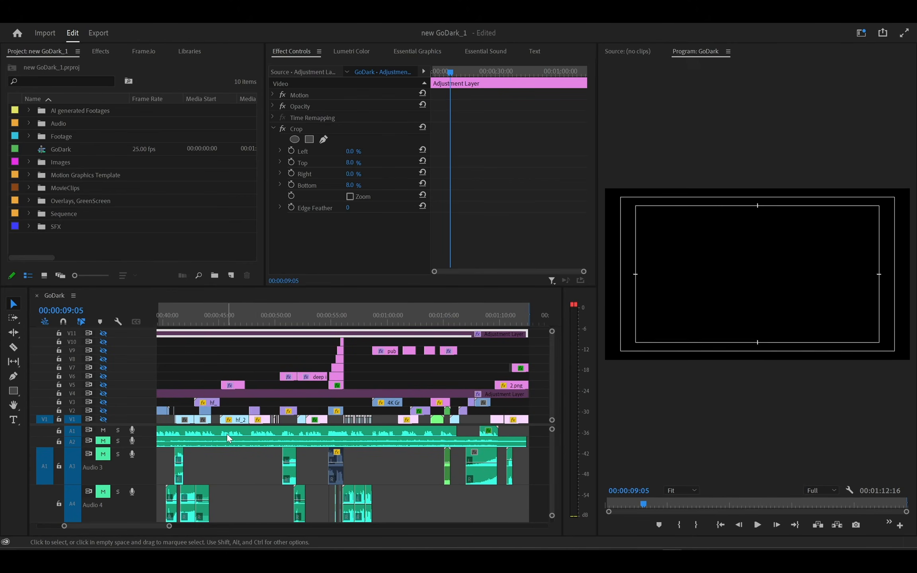
scroll(228, 434, down, 3)
scroll(227, 434, up, 5)
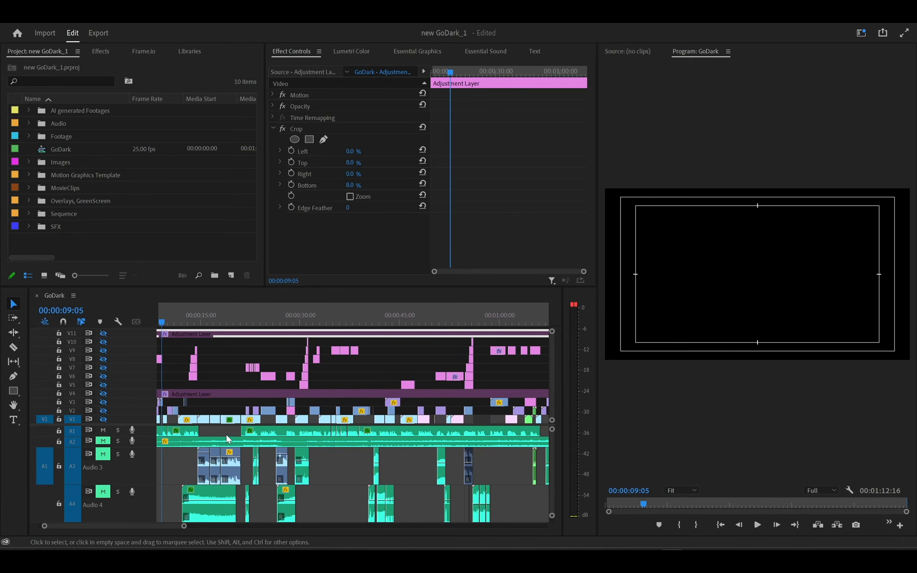
Play the voice-over without music from 00:00:10:07 to about 00:00:30:13.
click(170, 319)
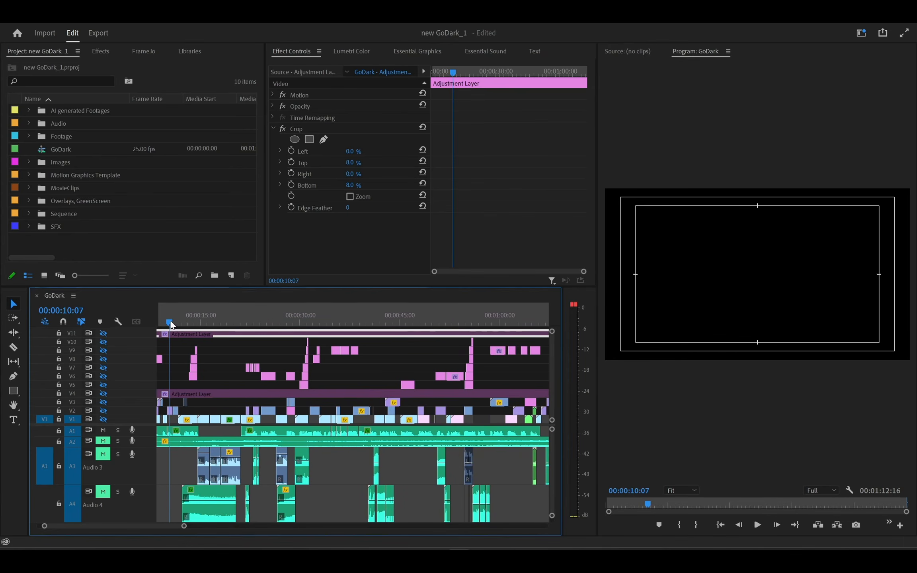
key(space)
scroll(196, 379, up, 2)
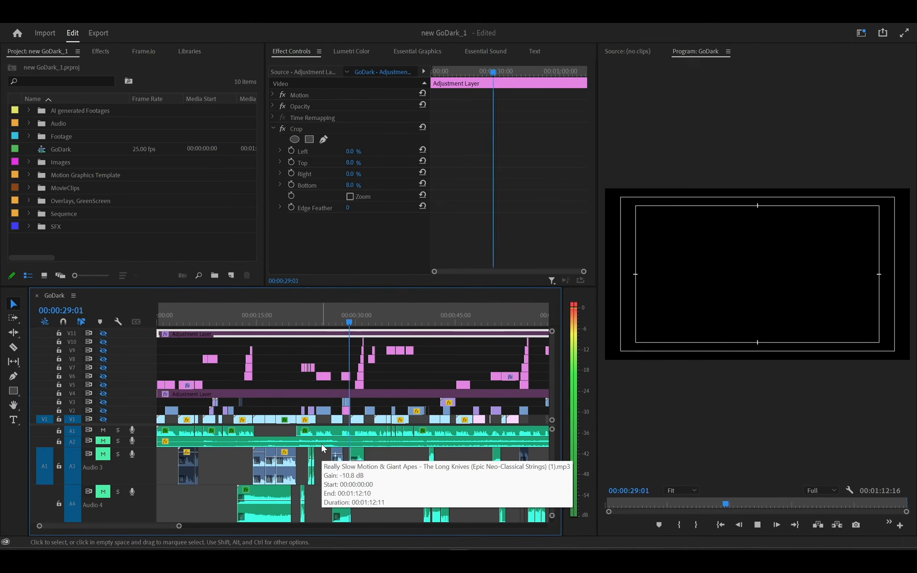
key(space)
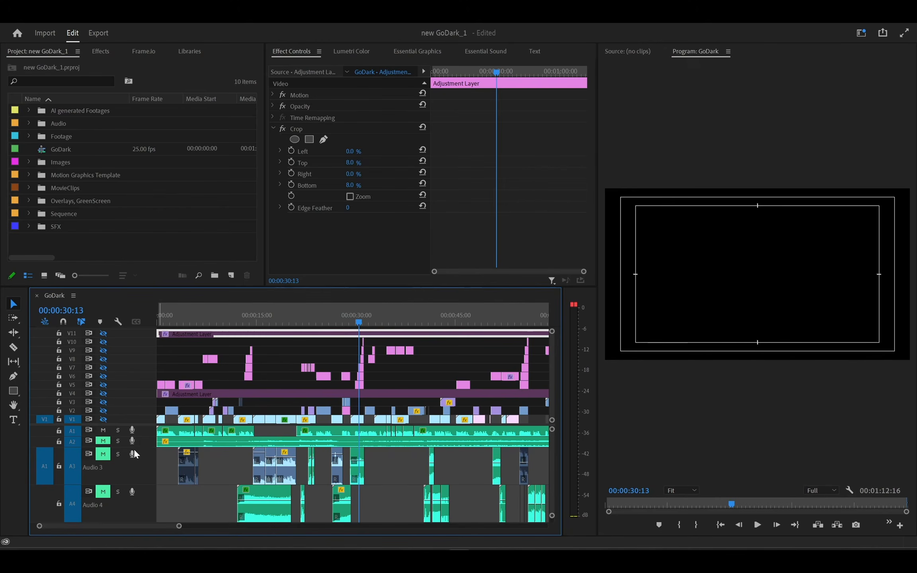
Unmute music track A2 and play the voice-over together with the music from the start to about 00:00:08:12.
click(103, 441)
key(Home)
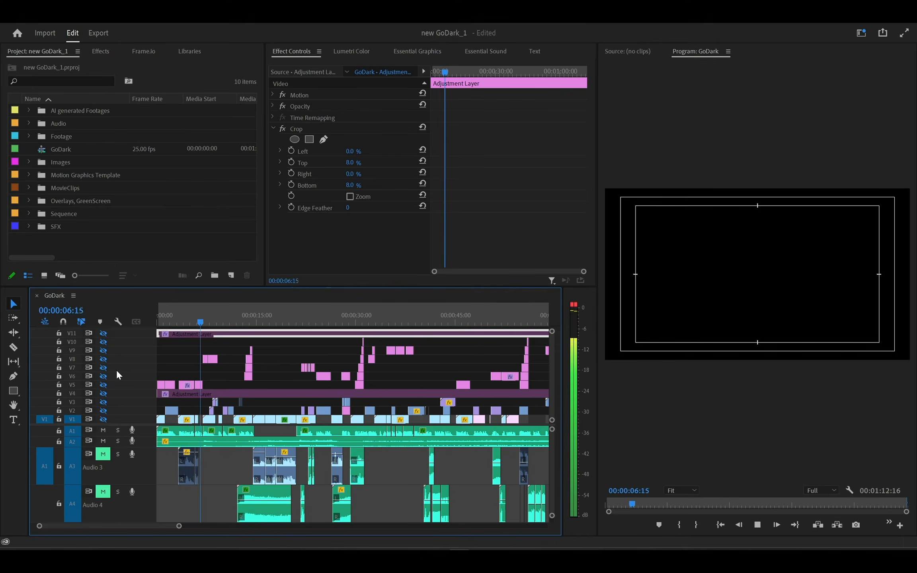
key(space)
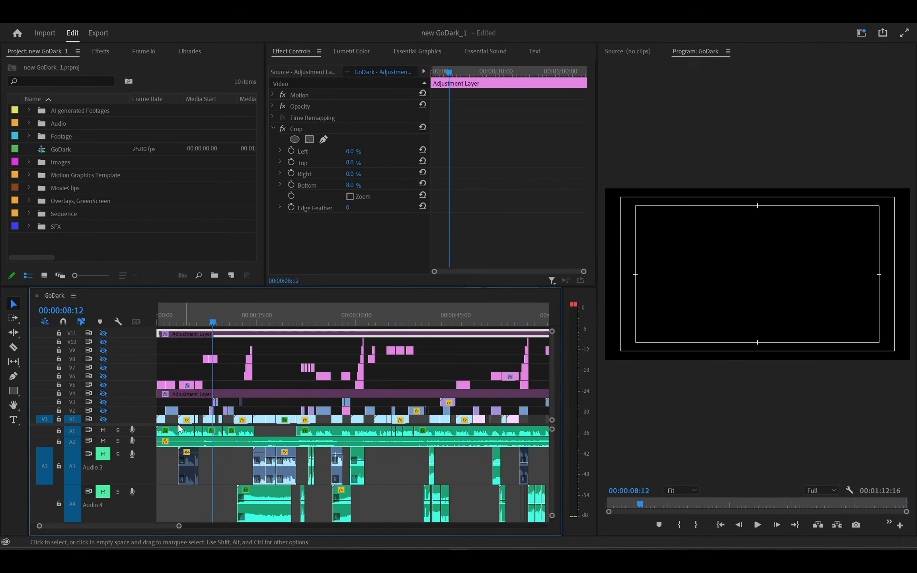
Turn on the output of video tracks V1 to V3 and V5 to V10, leaving adjustment-layer tracks V4 and V11 off.
click(105, 419)
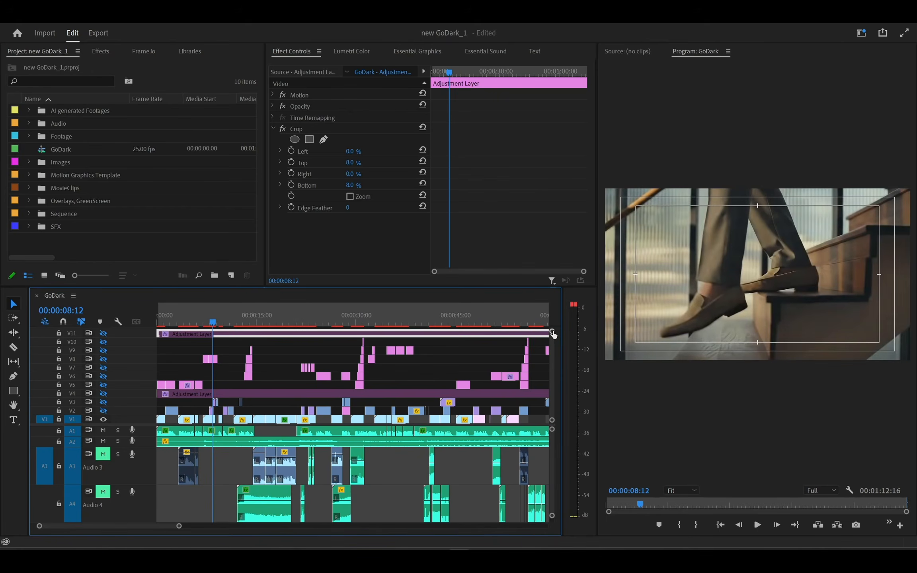
click(104, 401)
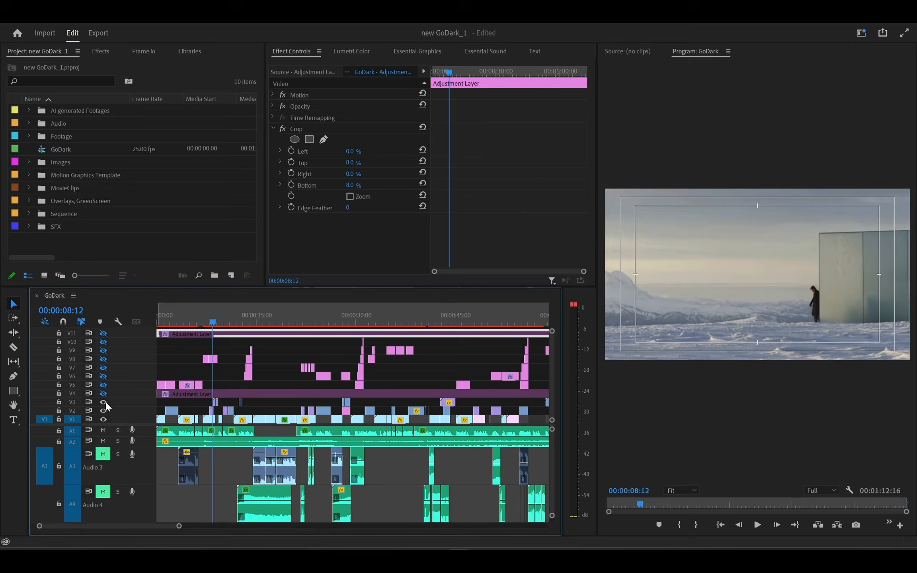
click(103, 385)
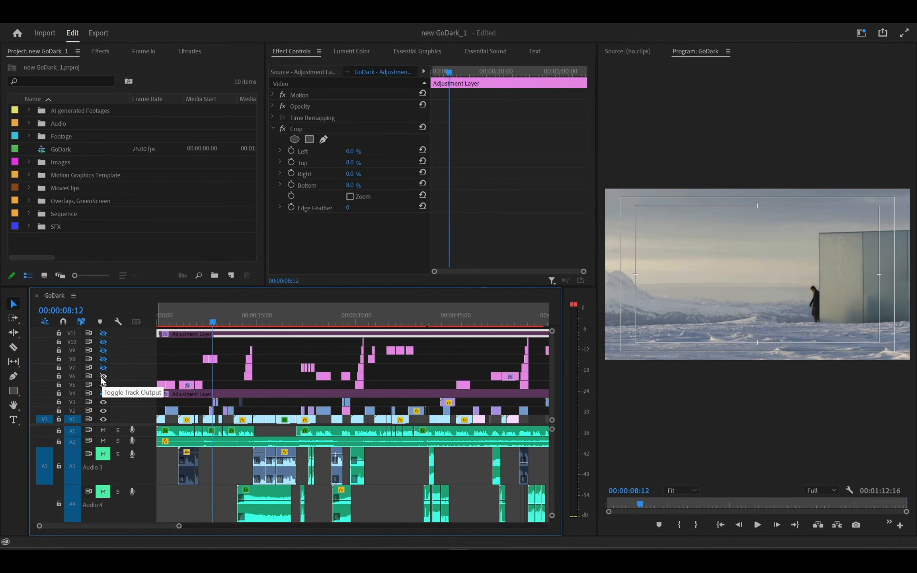
click(103, 376)
click(103, 367)
click(103, 358)
click(103, 350)
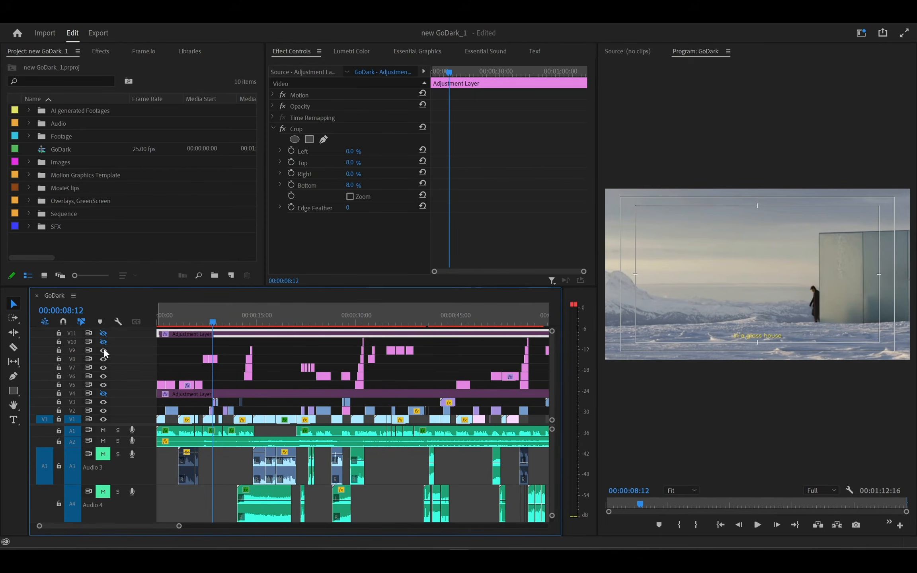
click(103, 341)
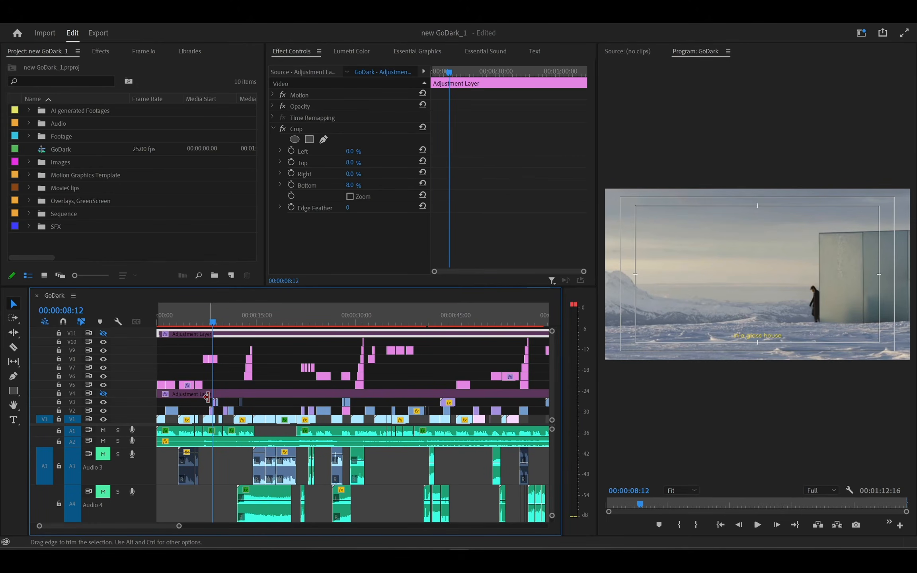
Play the visuals together with the voice-over and music from the start to about 00:00:08:01.
key(minus)
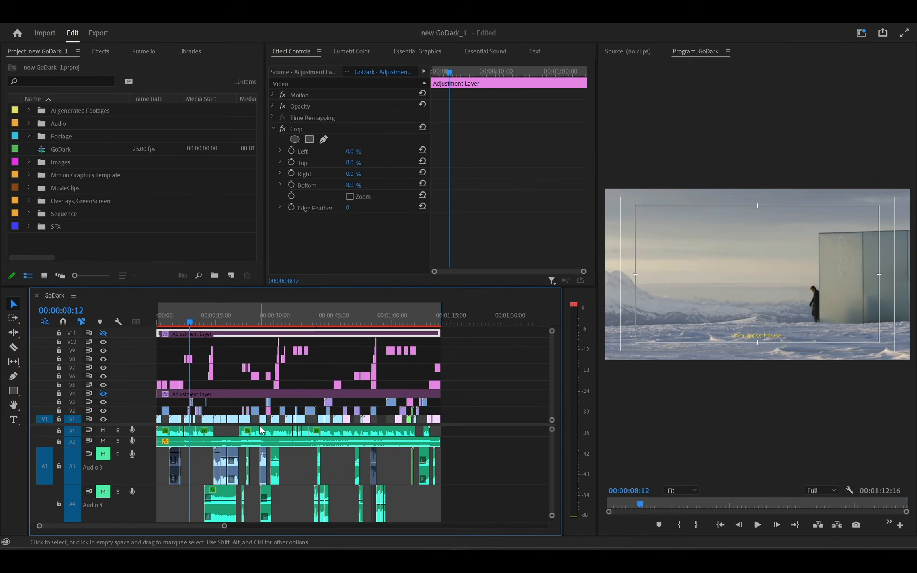
key(equal)
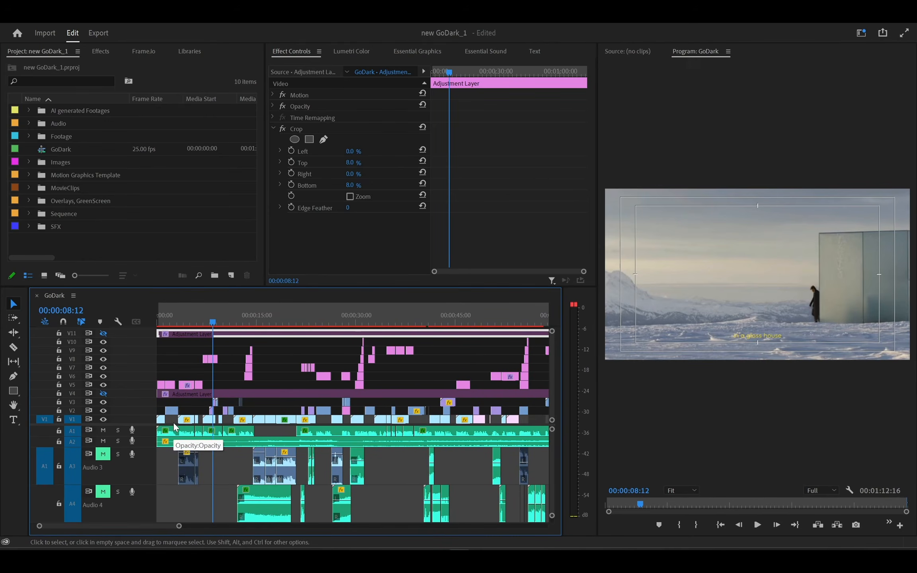
key(equal)
key(equal)
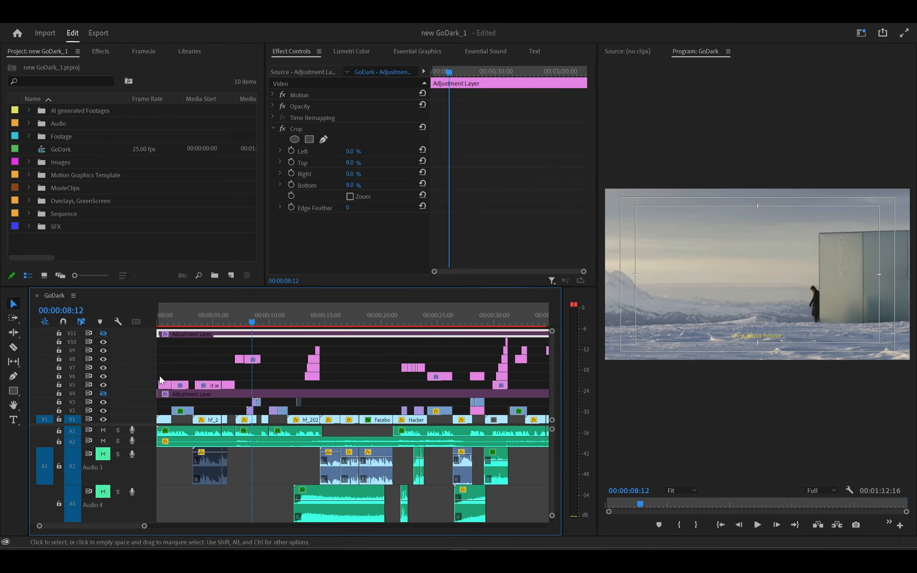
drag(174, 320, 142, 317)
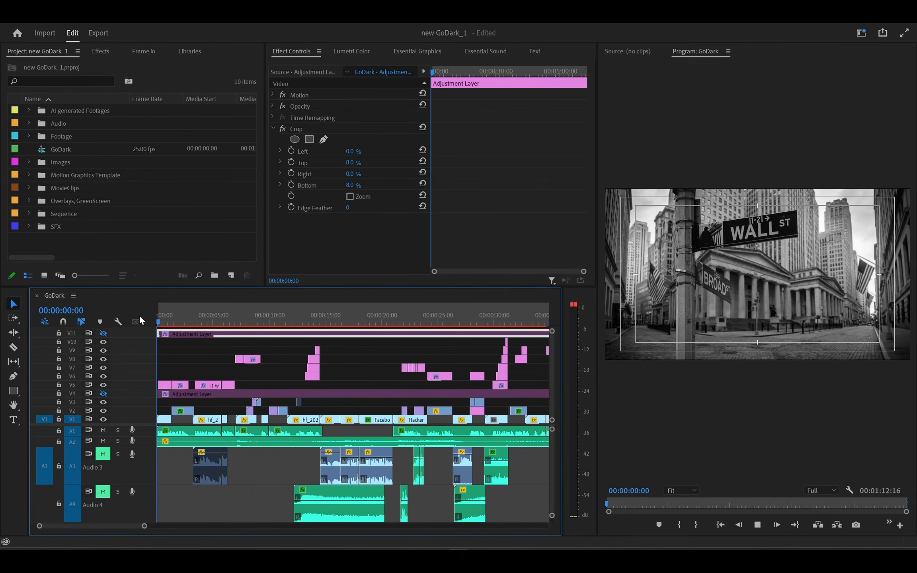
key(space)
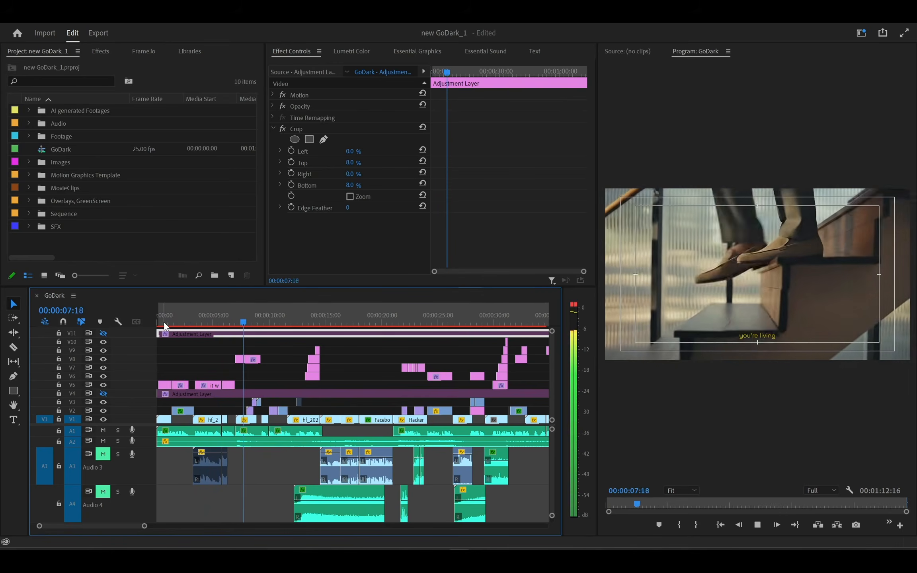
key(space)
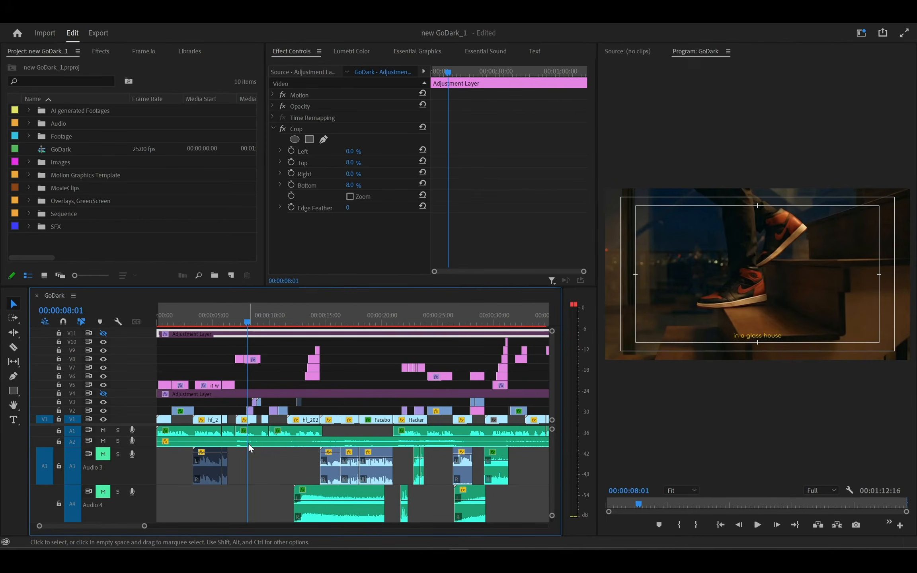
Enlarge the beginning of the timeline and show the Wall Street sign shot at 00:00:00:09.
scroll(239, 436, up, 2)
scroll(239, 435, up, 1)
scroll(237, 430, up, 2)
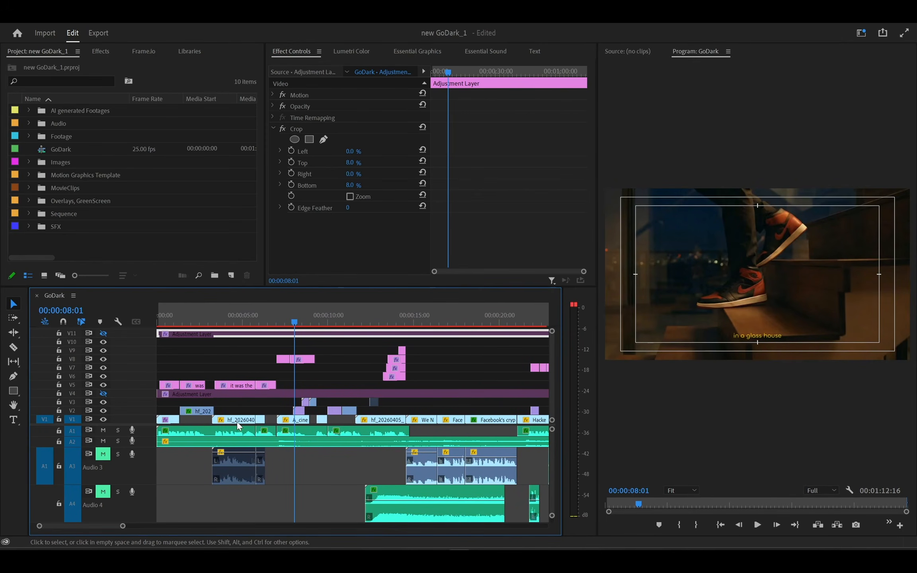
click(164, 312)
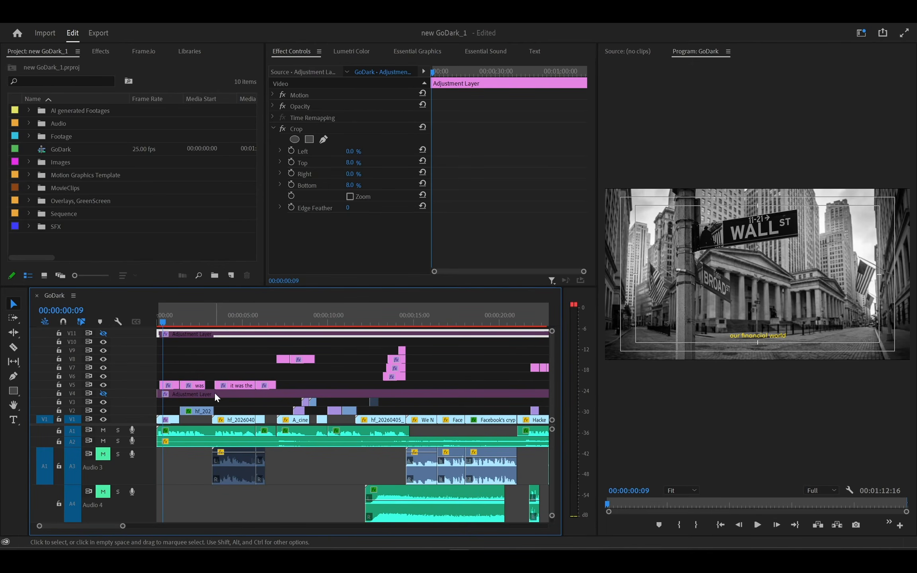
Scrub back and forth through the black-and-white bull shot between 00:00:01:13 and 00:00:02:21.
click(188, 322)
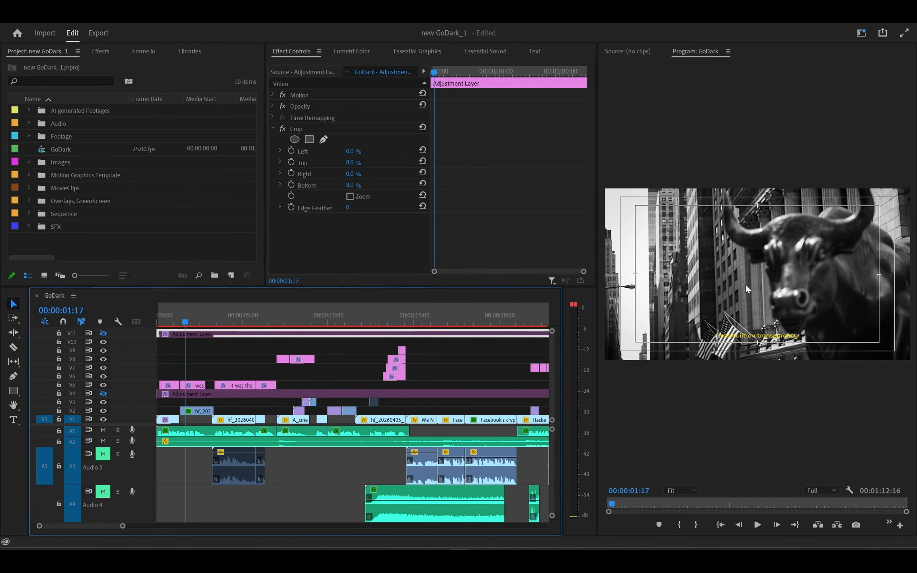
drag(187, 323, 206, 323)
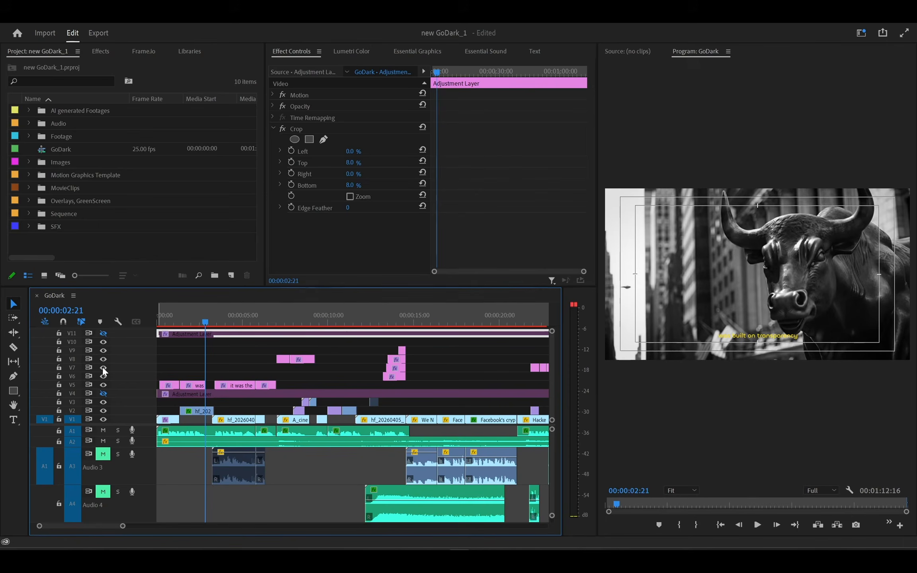
click(188, 319)
drag(188, 318, 184, 317)
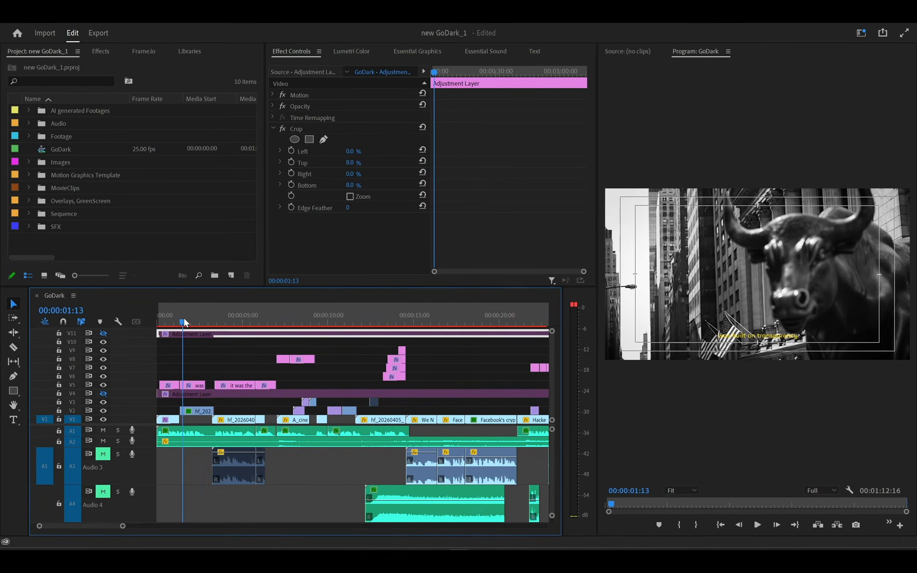
drag(183, 318, 202, 326)
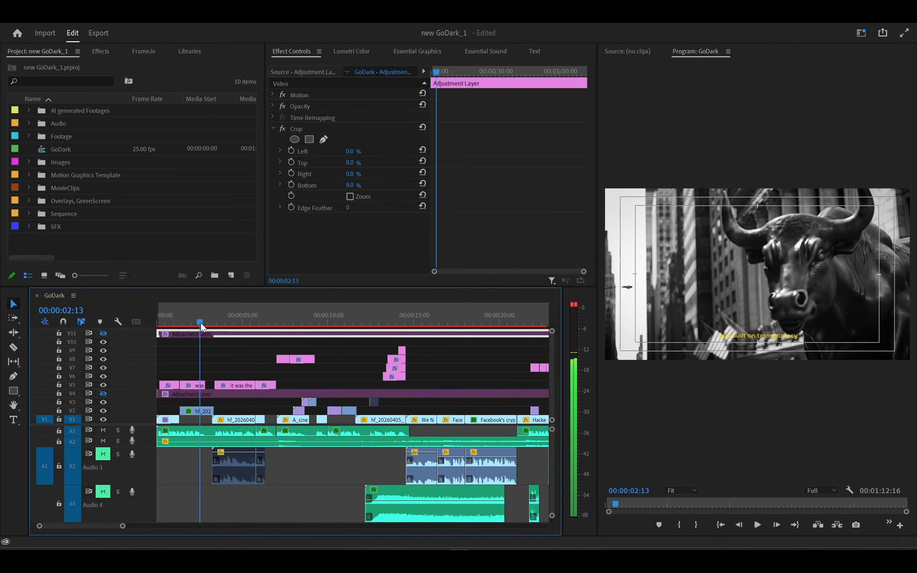
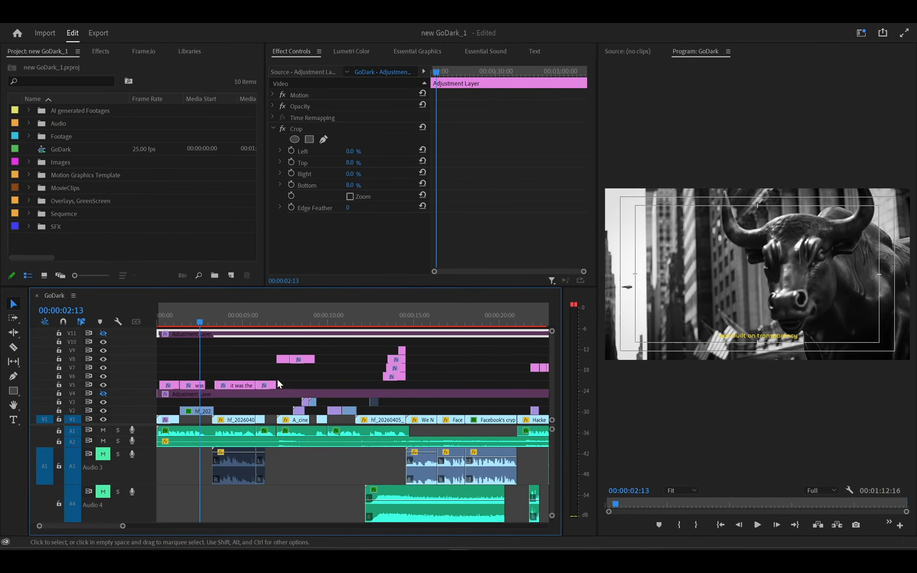
Examine the staircase and glass-house shots between 00:00:07:03 and 00:00:09:08, ending on the sneaker shot at 00:00:08:03.
key(minus)
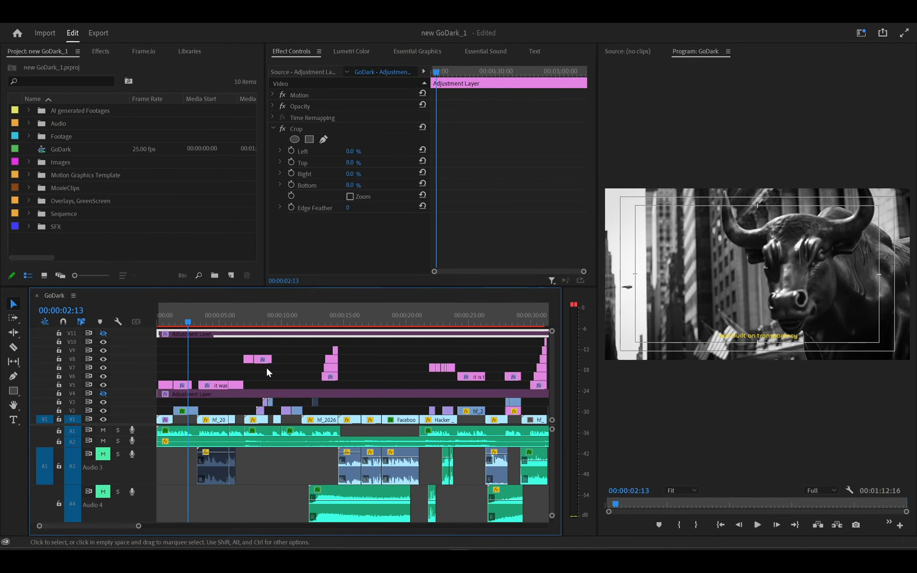
click(224, 314)
drag(242, 314, 250, 314)
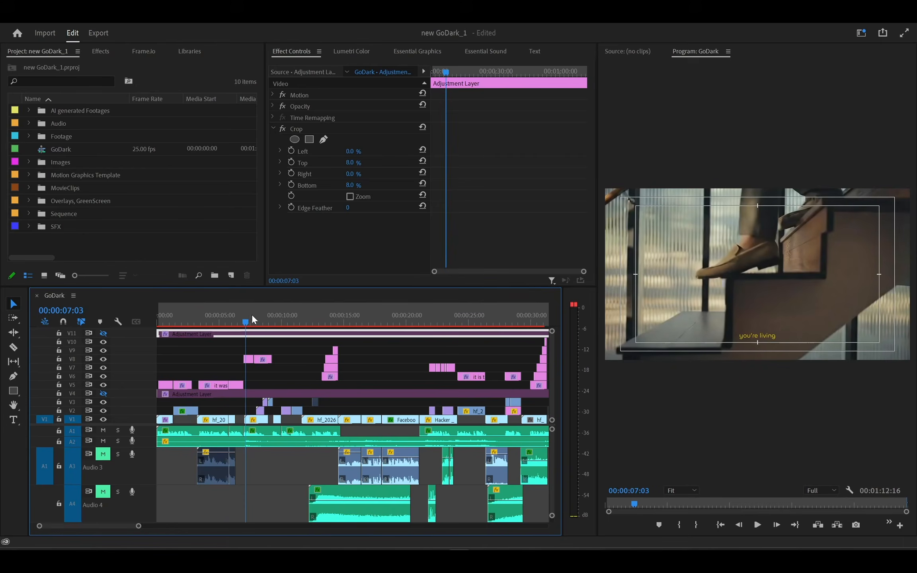
scroll(213, 382, up, 3)
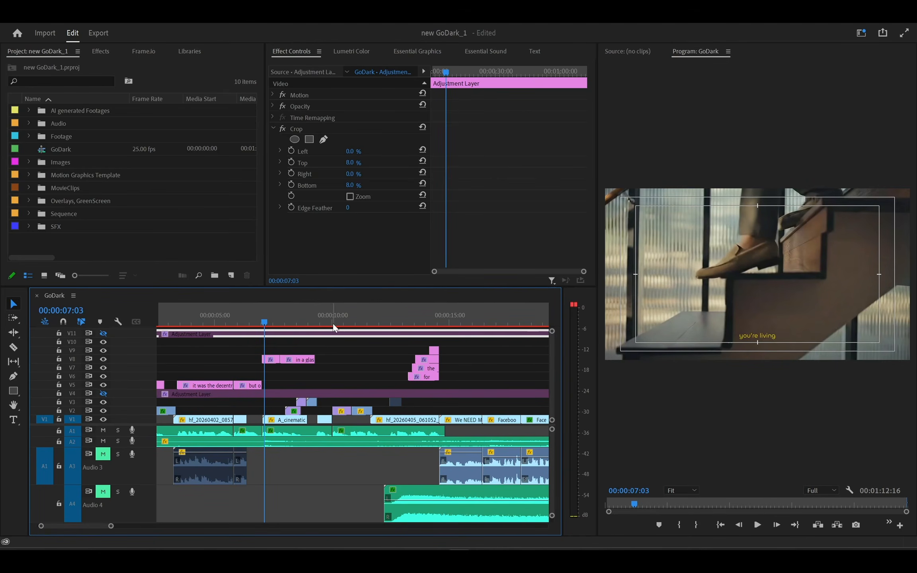
click(317, 325)
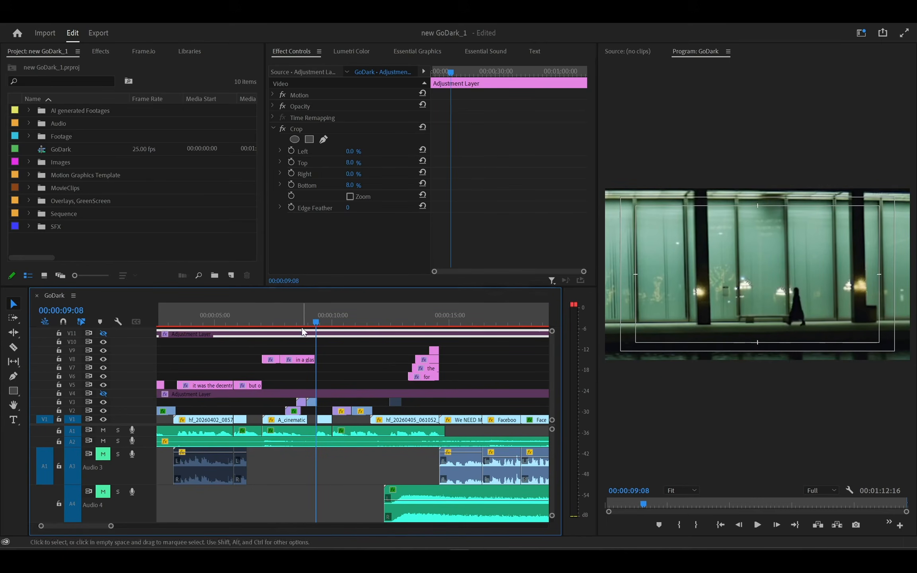
click(264, 319)
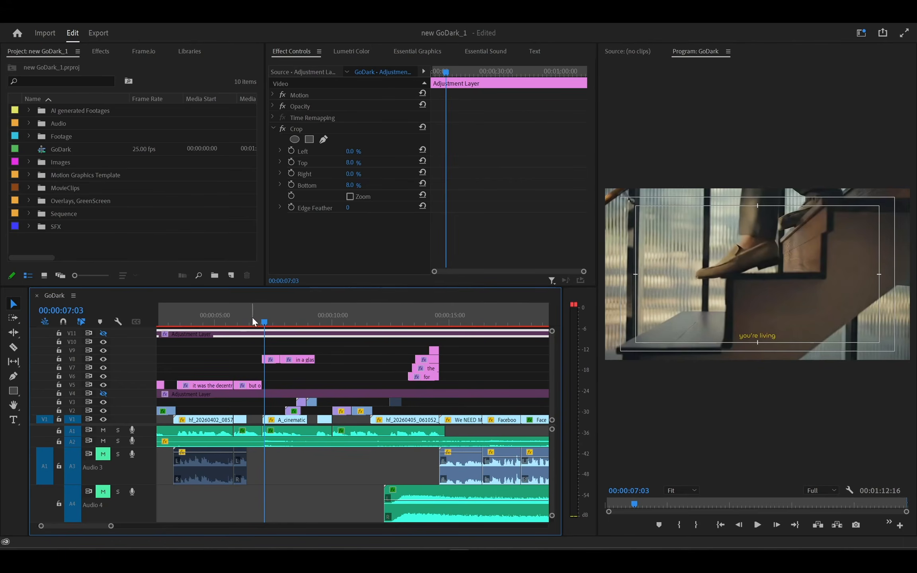
drag(263, 318, 287, 327)
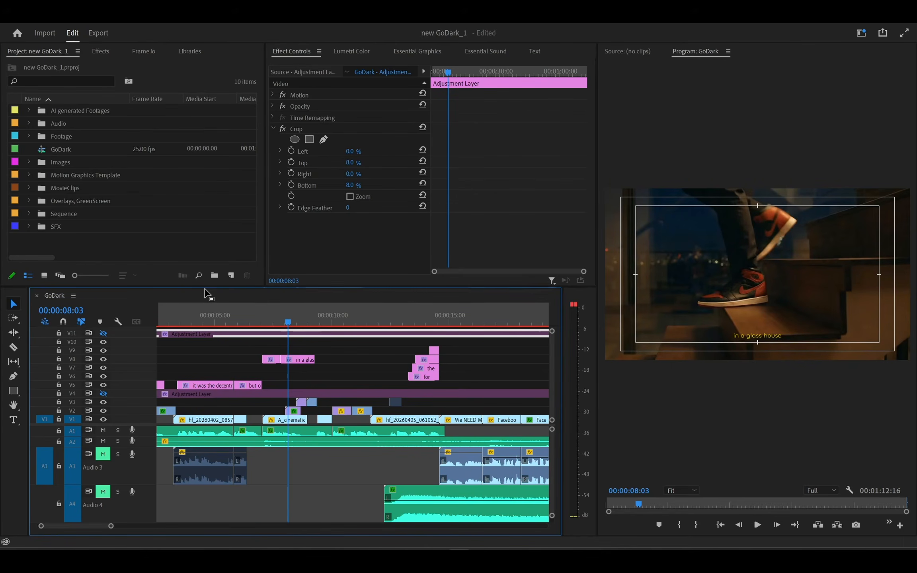
Play the staircase-to-glass-house passage from 00:00:07:02 to about 00:00:09:08, pausing at 00:00:08:13.
drag(274, 317, 264, 312)
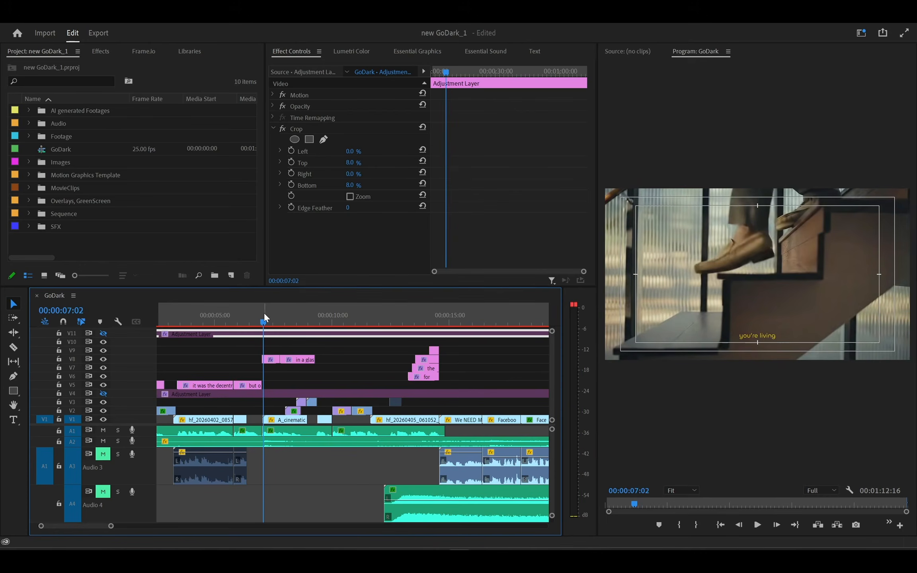
key(space)
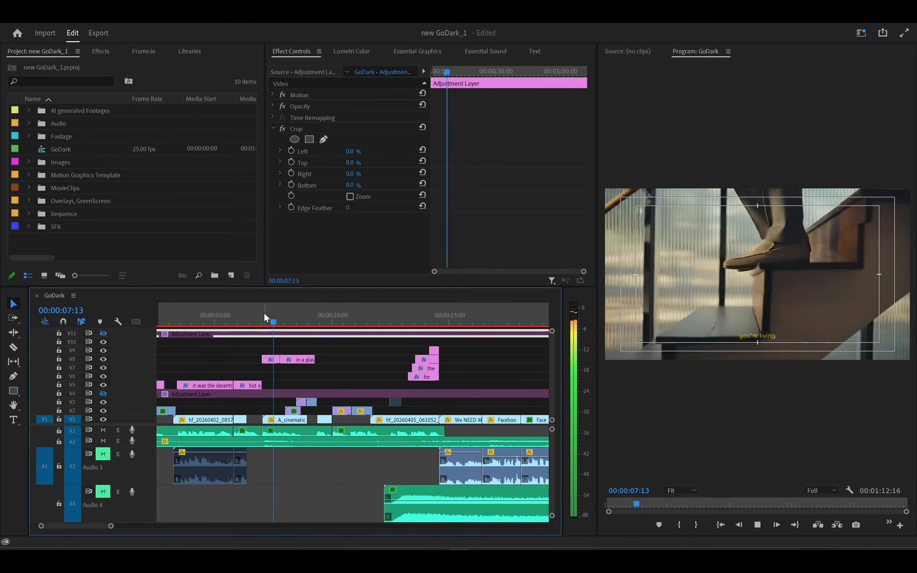
key(space)
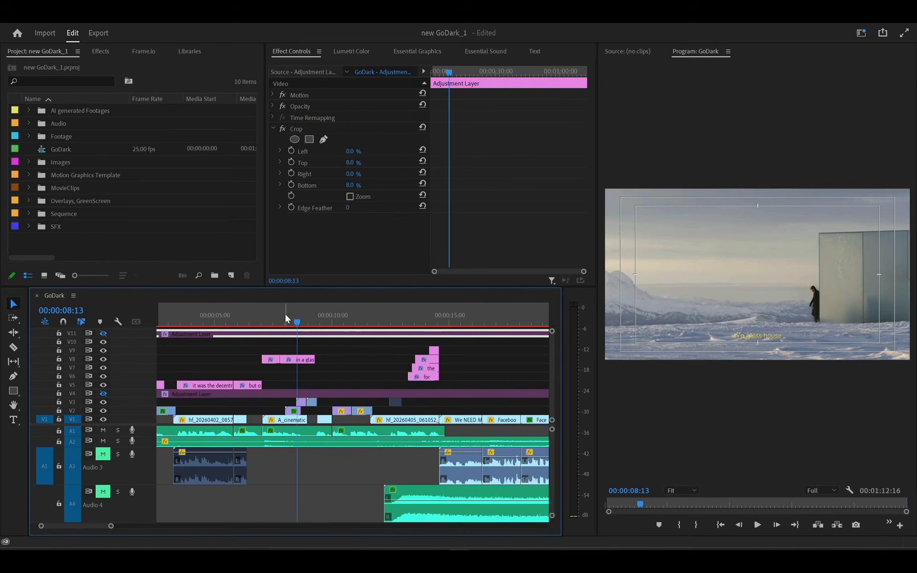
key(space)
key(space)
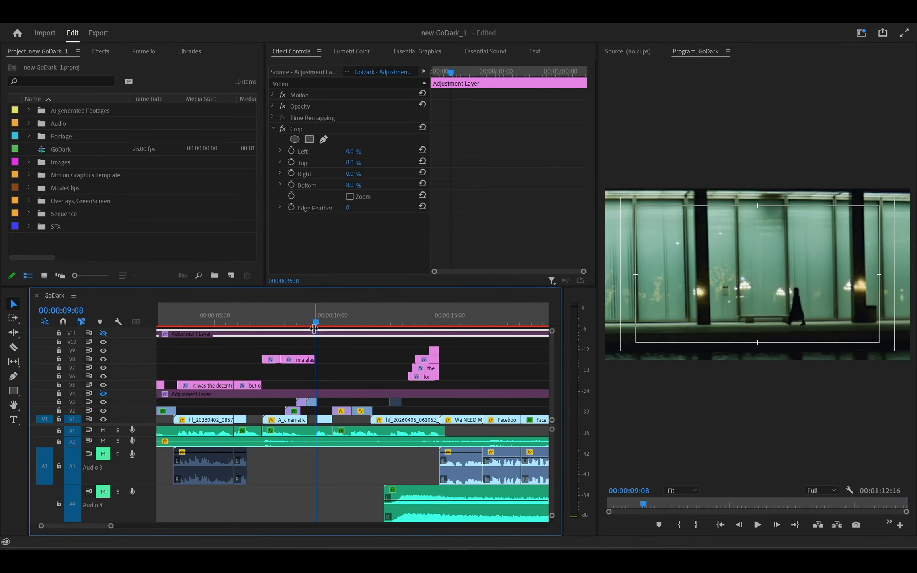
Replay the passage from 00:00:07:12 to about 00:00:09:21, pausing at 00:00:09:11 on the green-lit shot of the man.
drag(315, 323, 273, 322)
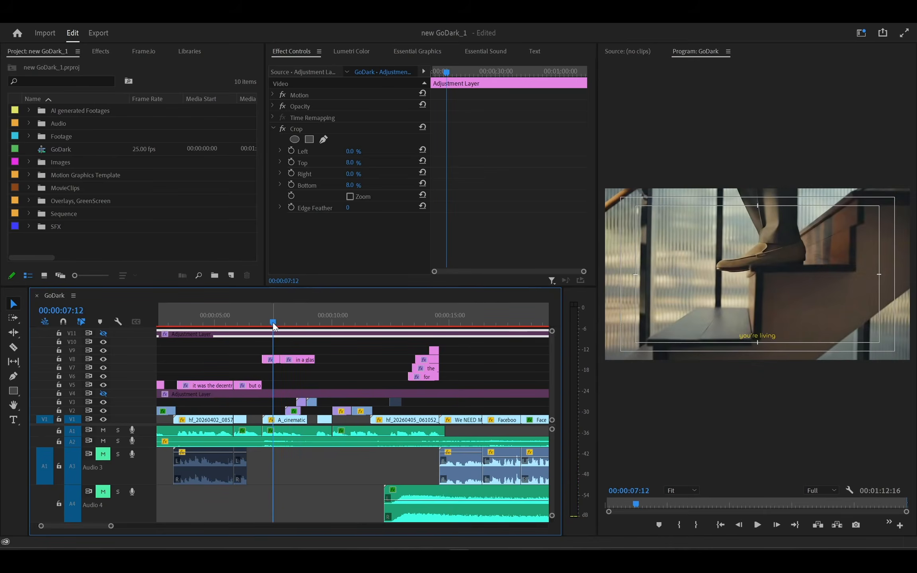
key(space)
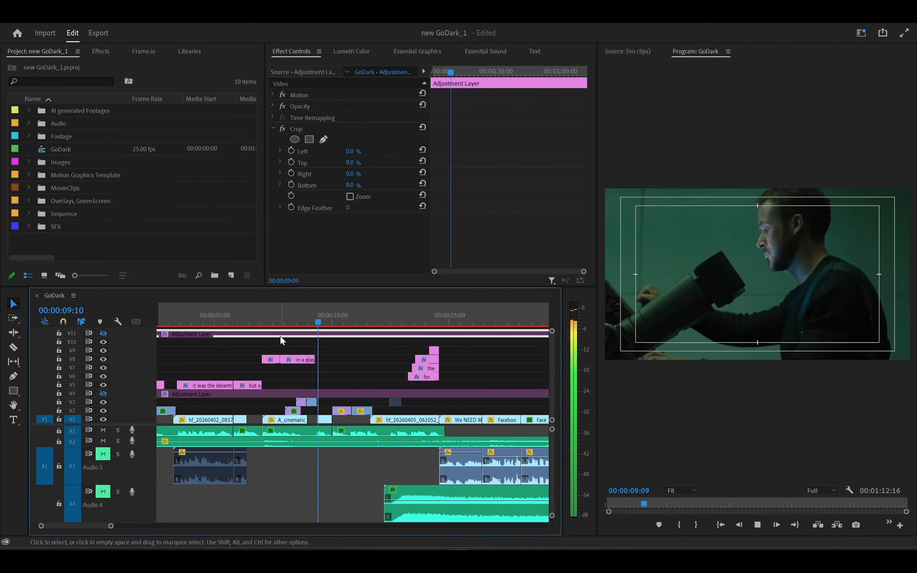
key(space)
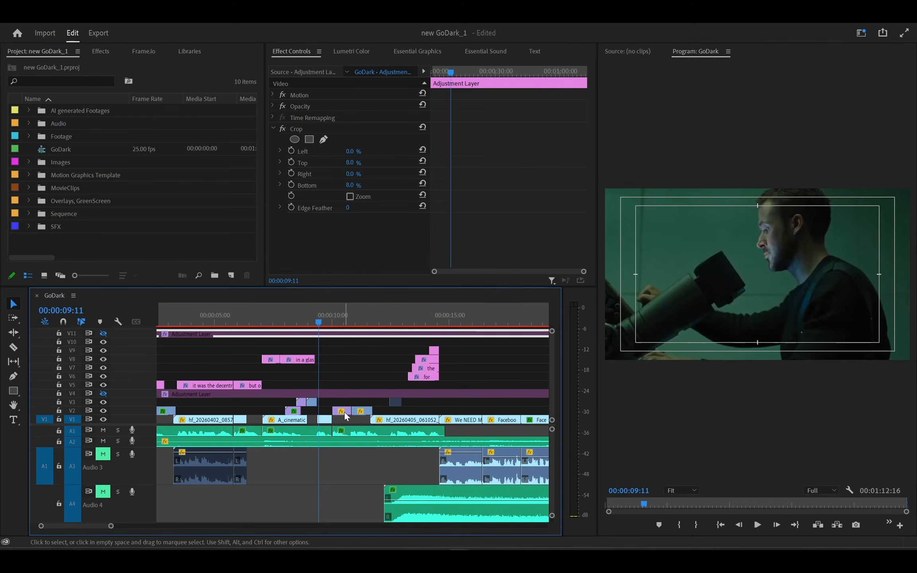
click(318, 321)
key(space)
key(space)
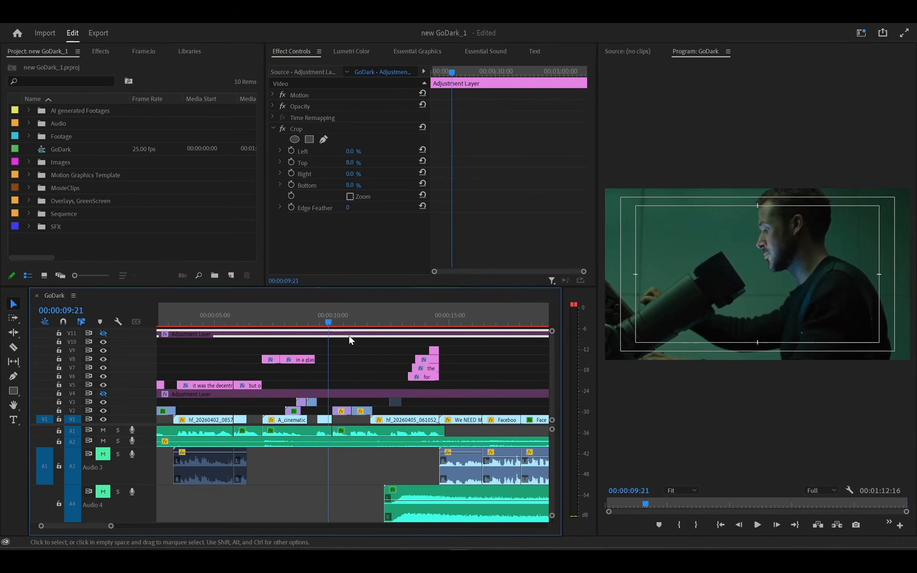
Inspect the phone, close-up face and football stadium shots by moving the playhead to 00:00:10:08, 00:00:11:07 and 00:00:12:22.
click(341, 315)
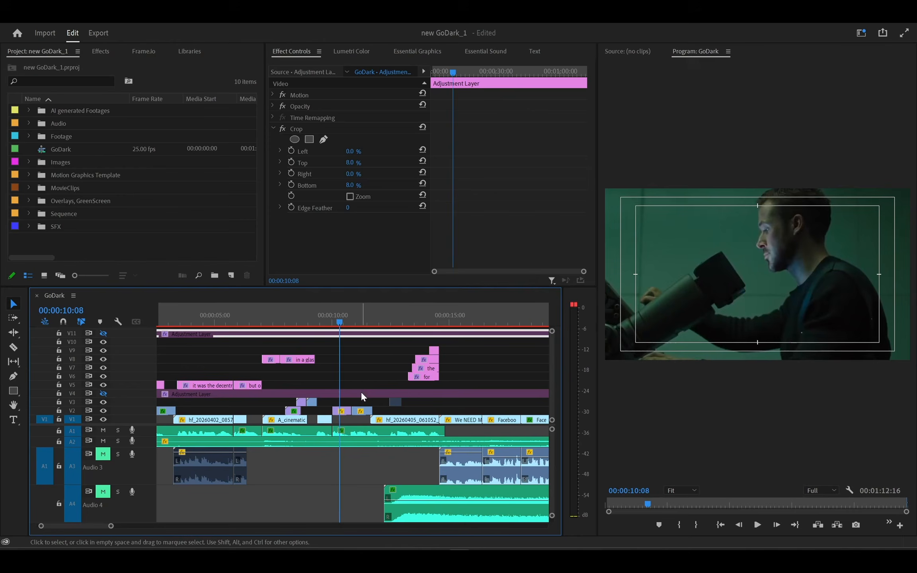
scroll(357, 393, down, 2)
scroll(350, 396, down, 2)
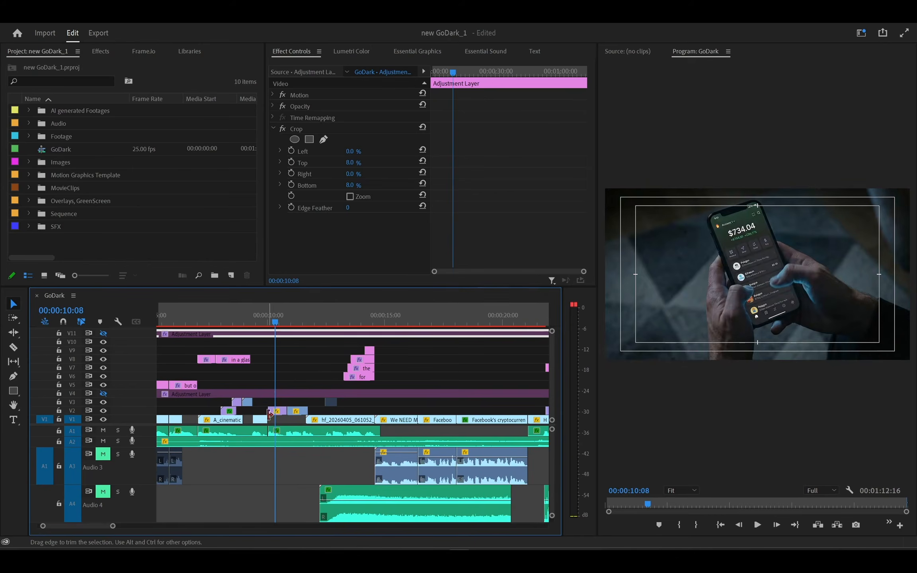
click(298, 312)
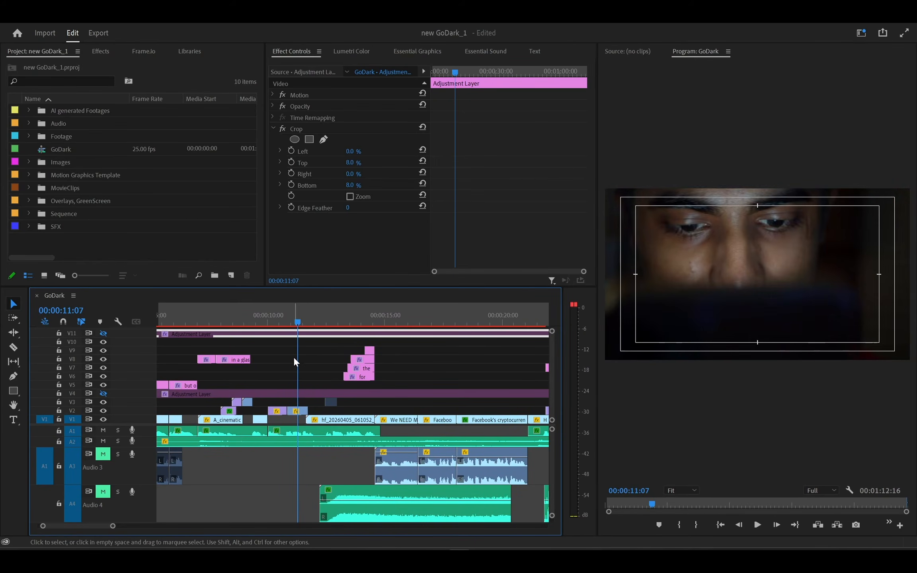
click(336, 317)
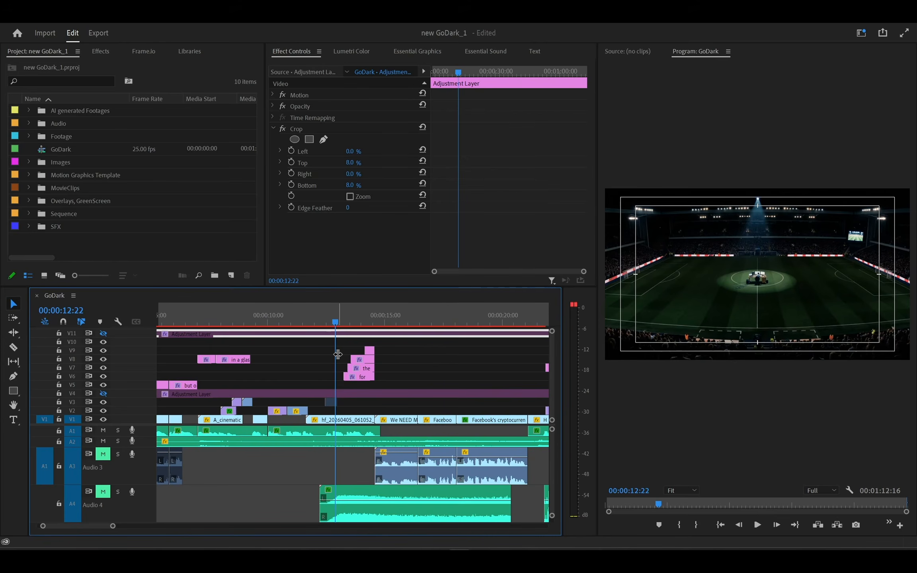
Examine the rapid-cut clips on V1 after the stacked "we're no longer in the era" titles, starting at 00:00:56:05.
scroll(338, 354, down, 5)
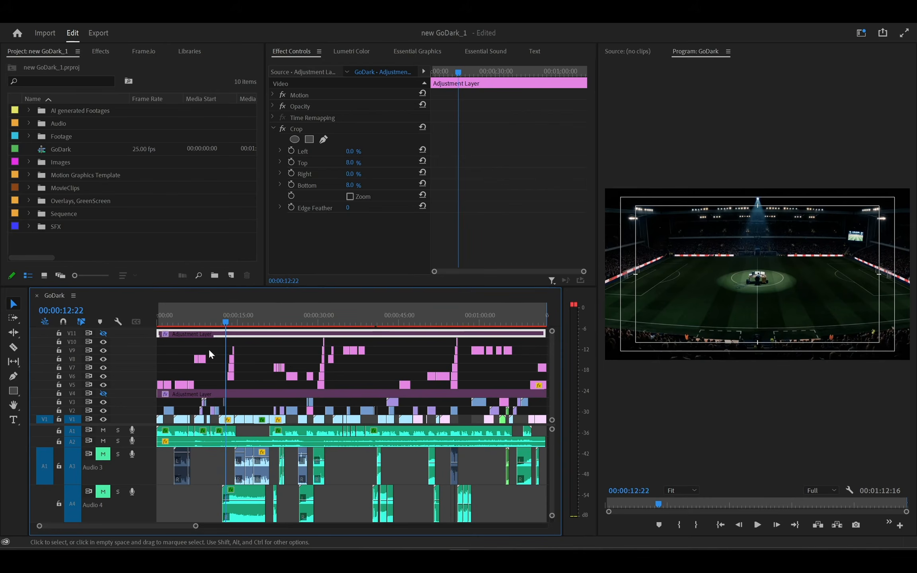
key(minus)
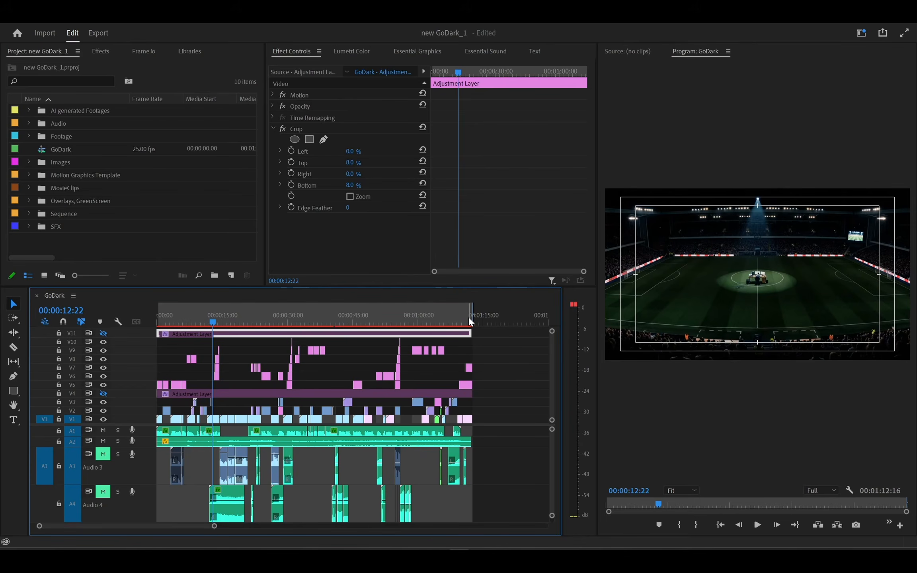
alt+scroll(383, 399, up, 3)
alt+scroll(385, 398, up, 4)
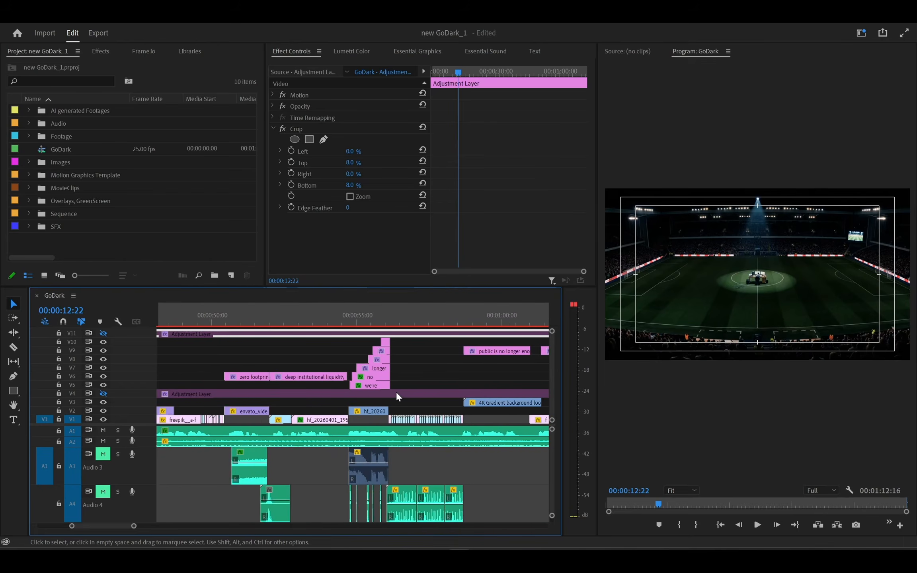
alt+scroll(396, 392, up, 4)
click(378, 313)
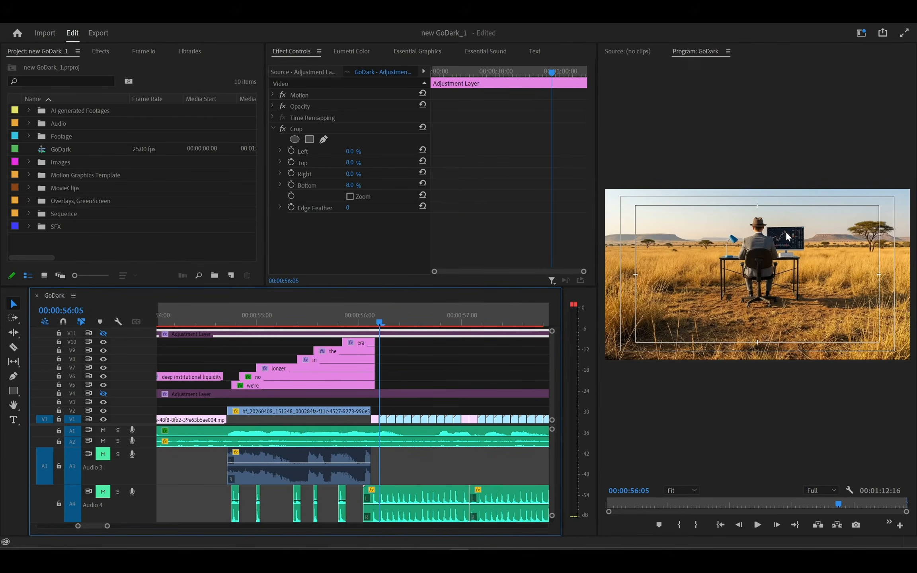
Inspect the rapid-cut desk shots by moving the playhead to 00:00:56:11, 00:00:56:17, 00:00:56:24 and 00:00:57:02.
click(388, 323)
click(405, 318)
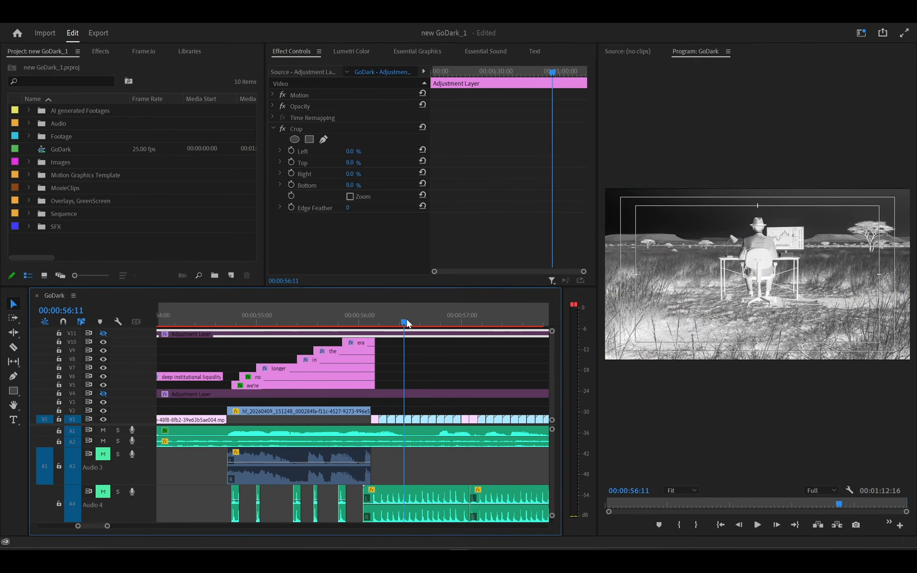
click(428, 318)
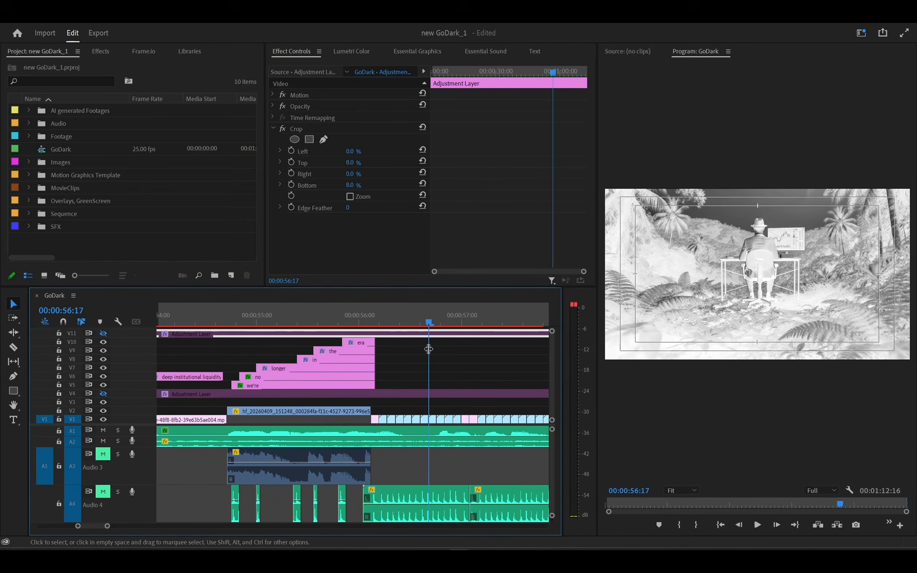
click(458, 318)
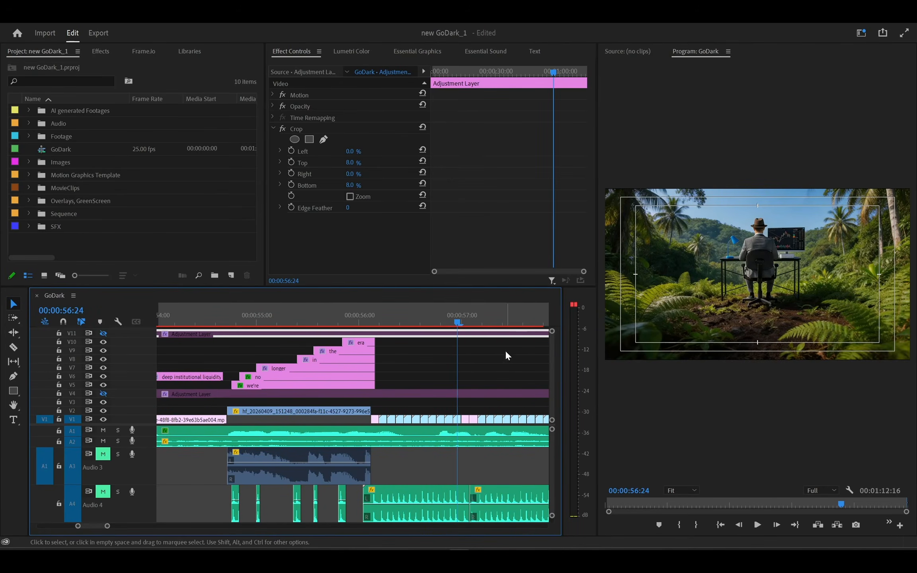
click(470, 321)
Continue through the rapid-cut desk shots on V1, placing the playhead at 00:00:57:12, 00:00:57:19 and 00:00:57:22.
scroll(474, 349, down, 3)
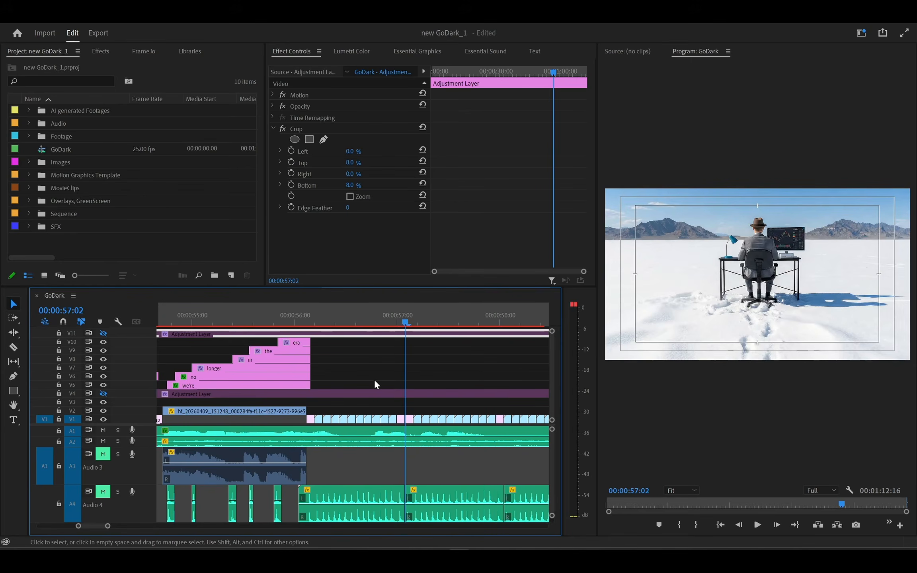
click(422, 322)
click(448, 320)
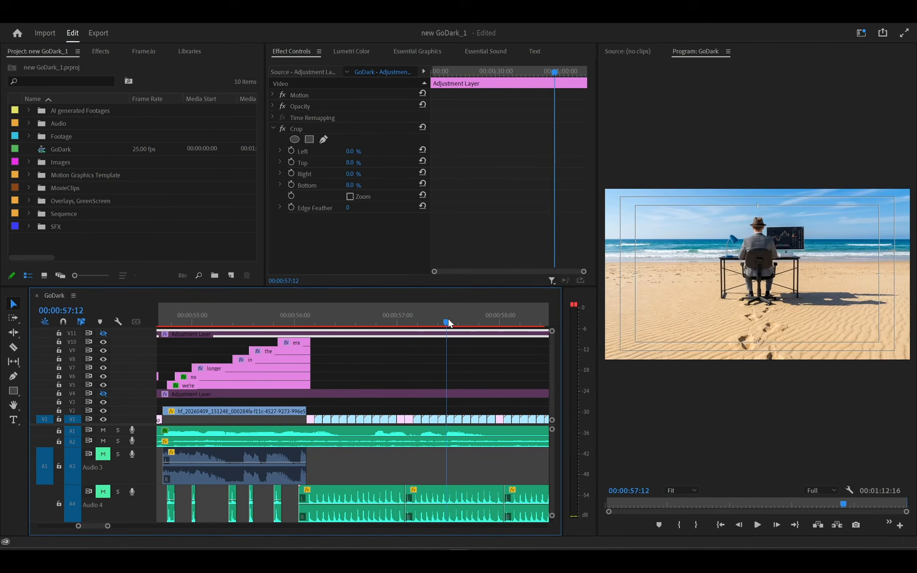
click(474, 320)
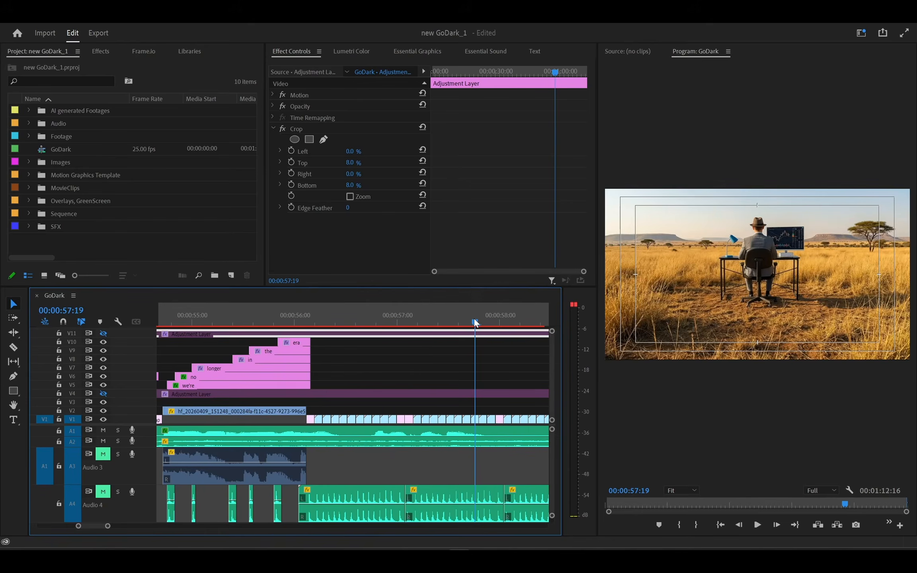
click(488, 321)
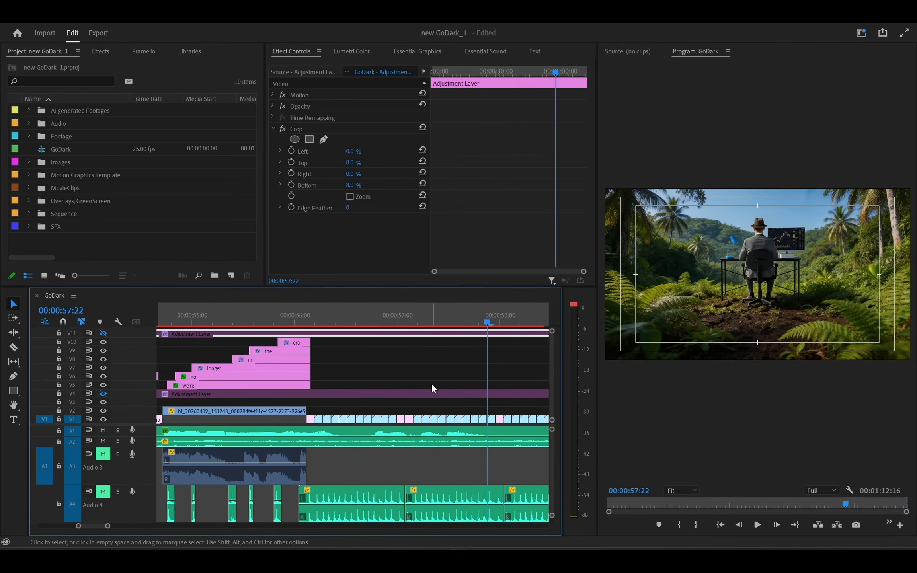
Examine the layered titles, footage and sound-effect clips from about 00:00:42 through the end of the GoDark sequence.
scroll(399, 395, down, 2)
scroll(351, 407, down, 2)
scroll(351, 406, down, 1)
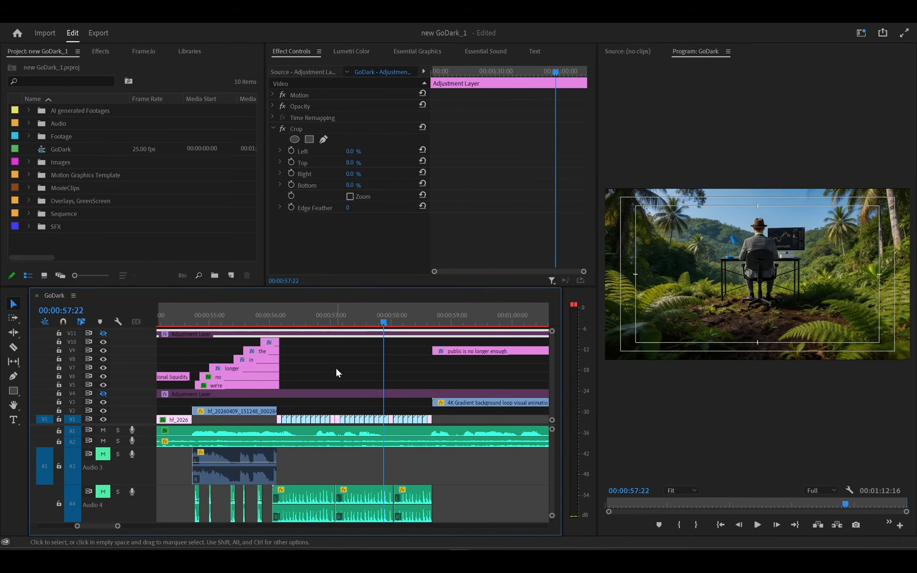
scroll(336, 417, left, 3)
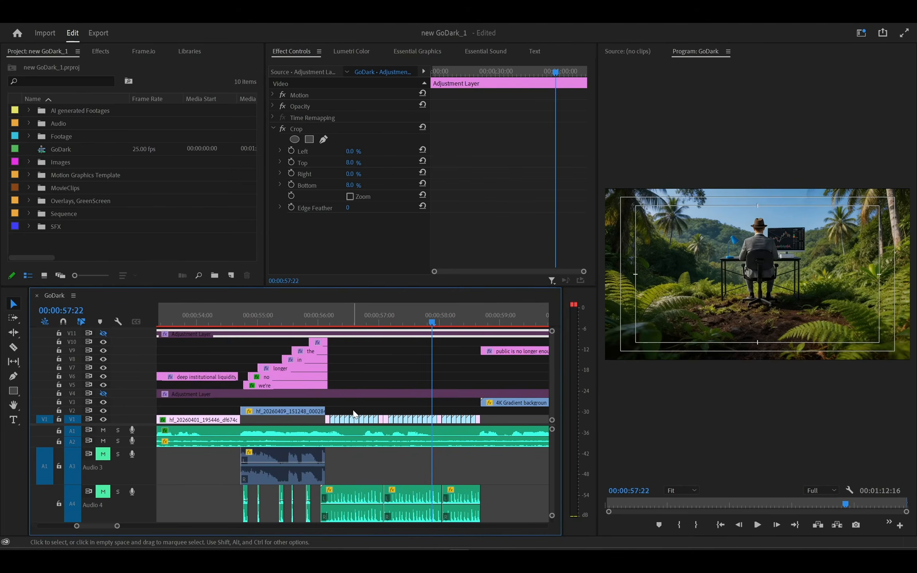
scroll(354, 414, left, 9)
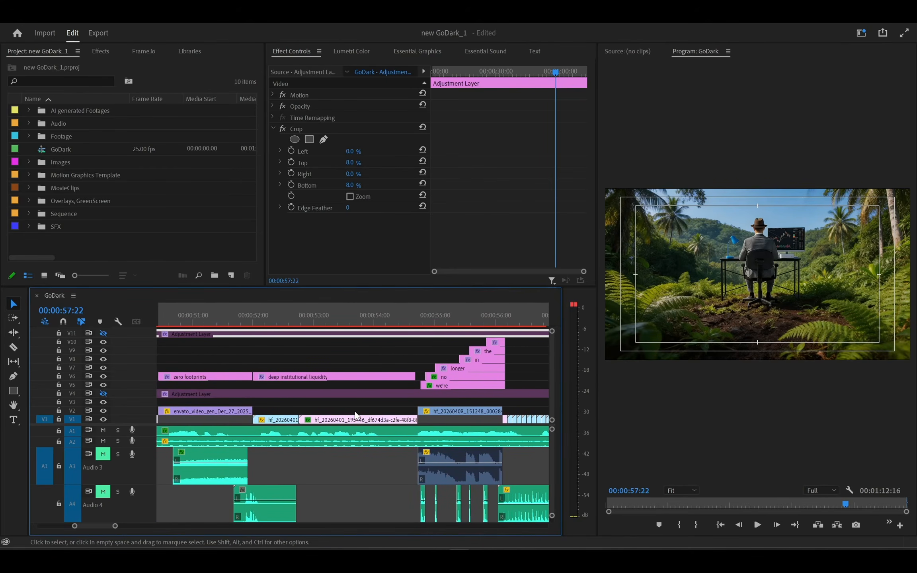
scroll(356, 415, down, 4)
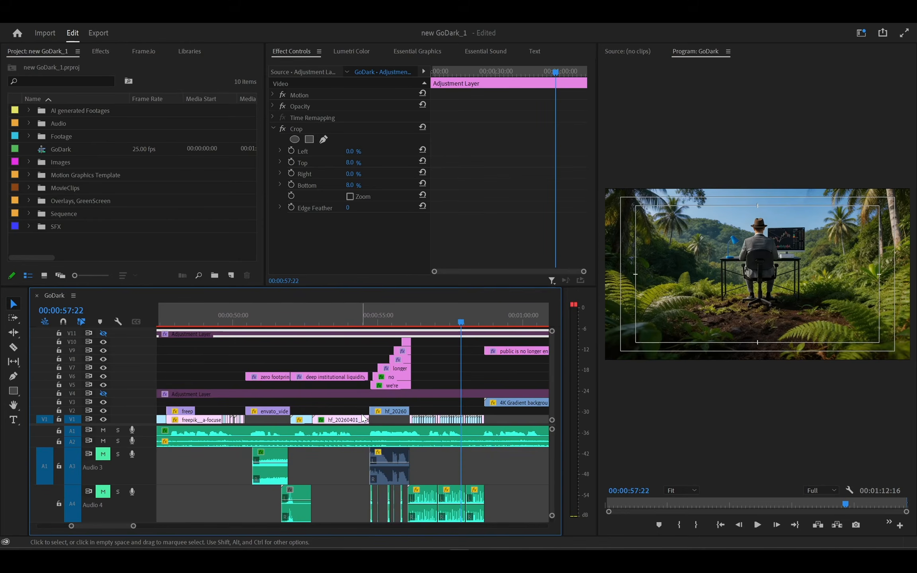
scroll(306, 396, down, 2)
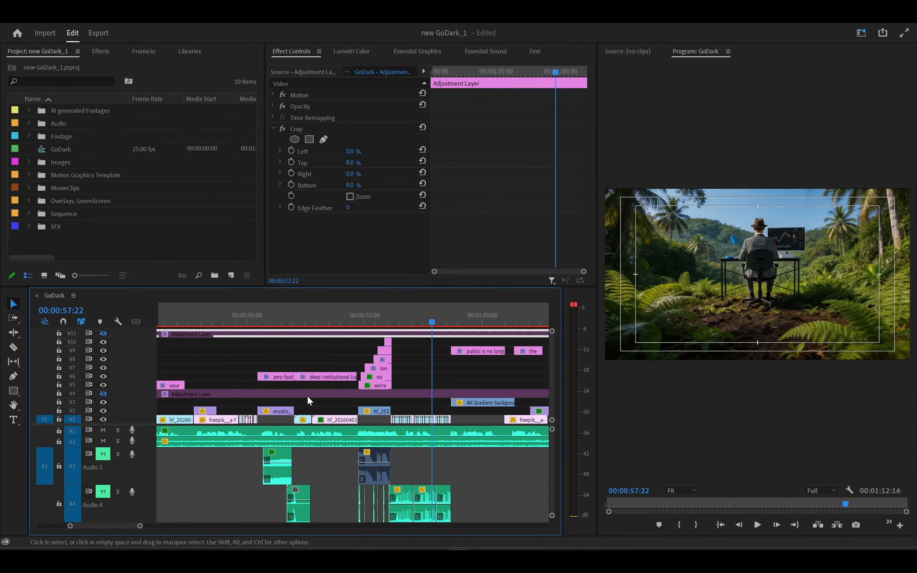
scroll(299, 396, down, 3)
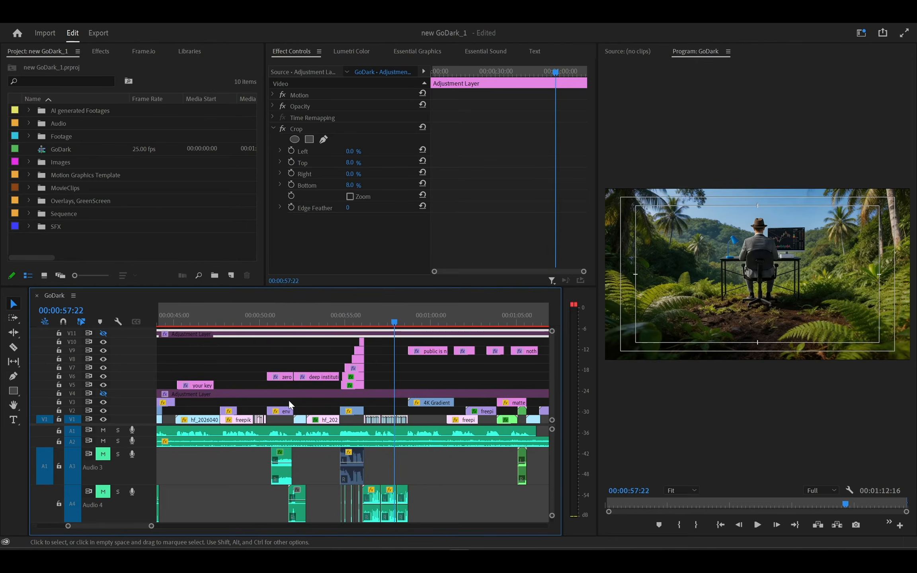
scroll(288, 399, right, 5)
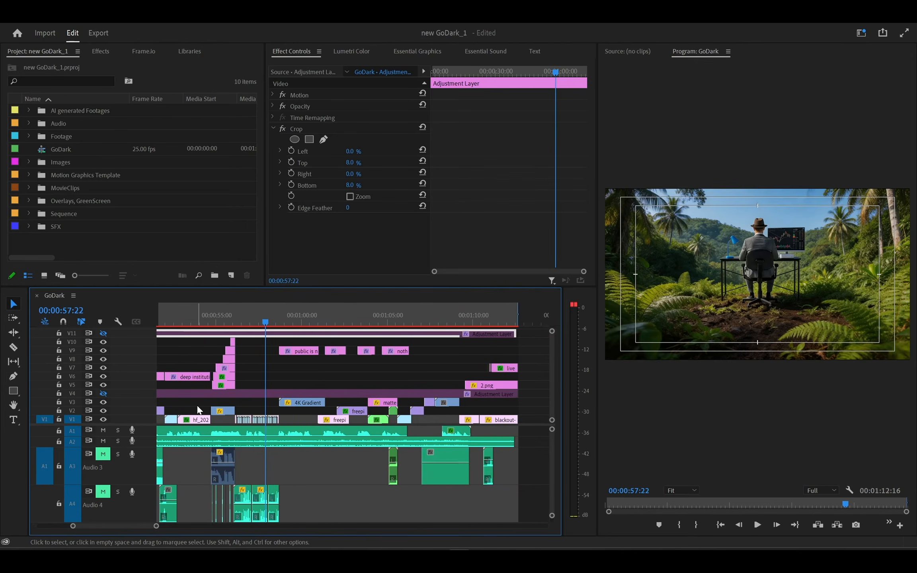
scroll(191, 413, up, 2)
scroll(190, 413, left, 5)
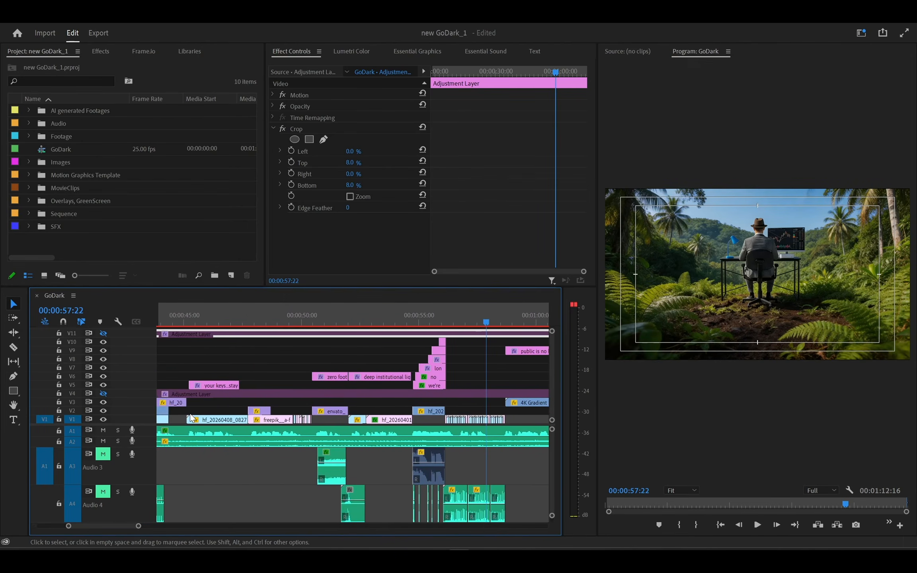
scroll(189, 414, left, 2)
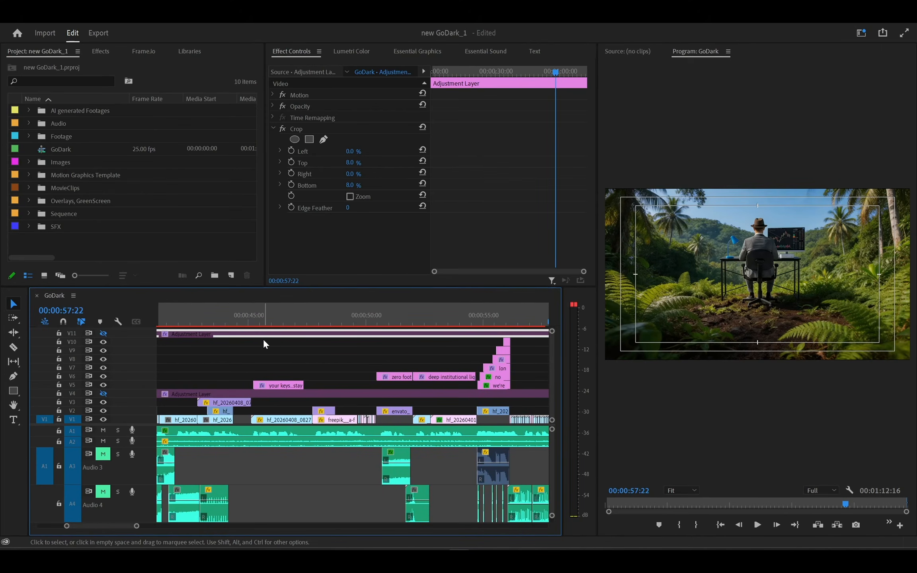
Inspect the keys, racing motorcycle and Solana logo shots at 00:00:46:03, 00:00:41:16 and 00:00:42:04.
click(275, 312)
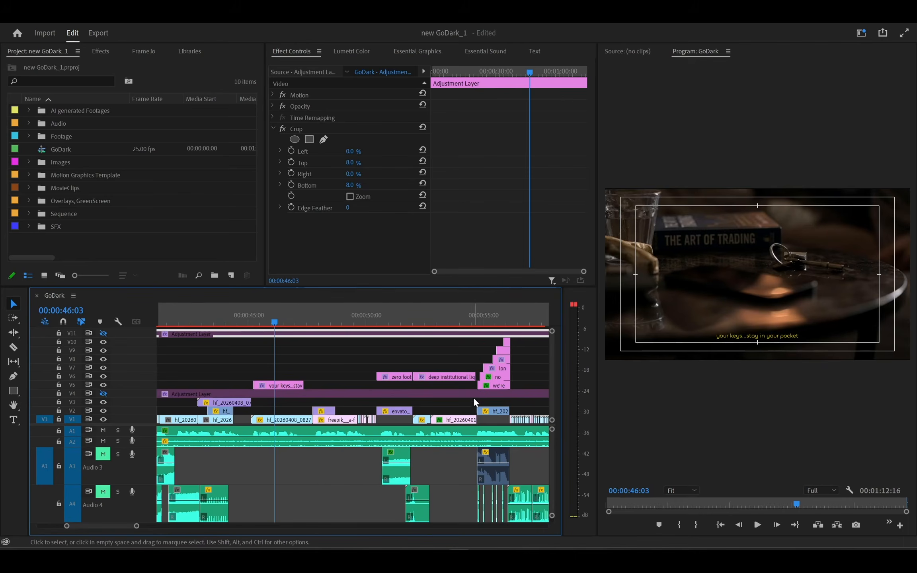
key(minus)
key(minus)
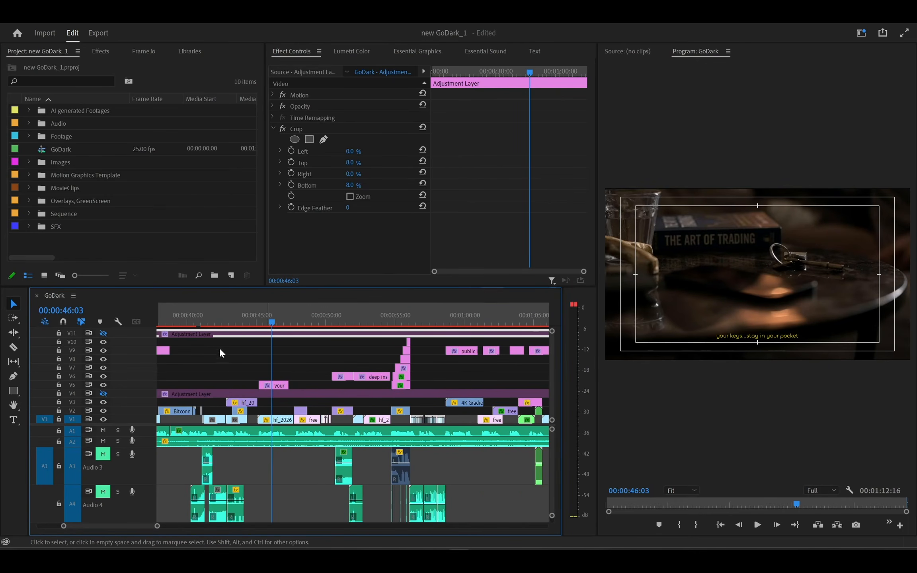
click(209, 317)
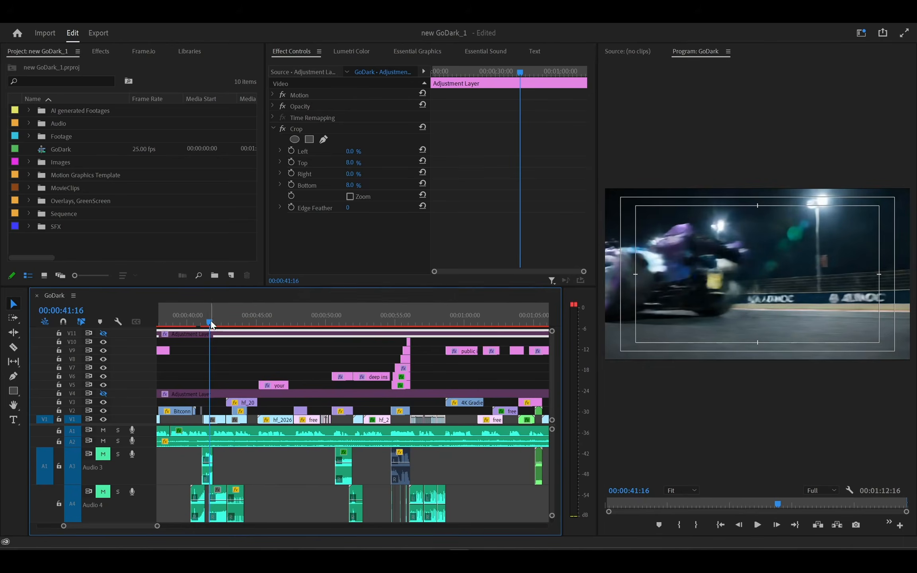
mouse_move(211, 324)
mouse_down()
mouse_move(199, 323)
mouse_move(216, 333)
mouse_up()
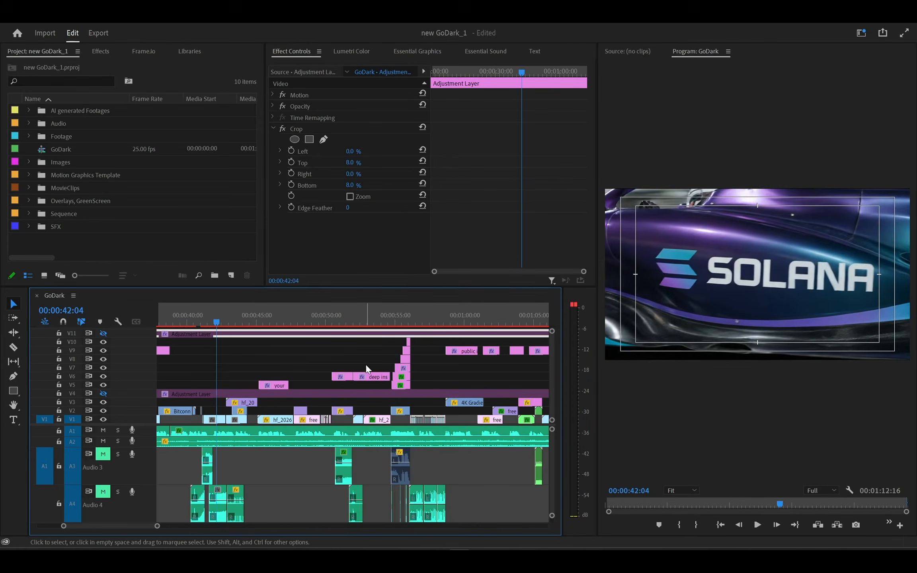
Examine the clip and sound-effect layers around the Solana shot, close up and across the wider sequence.
scroll(222, 435, up, 8)
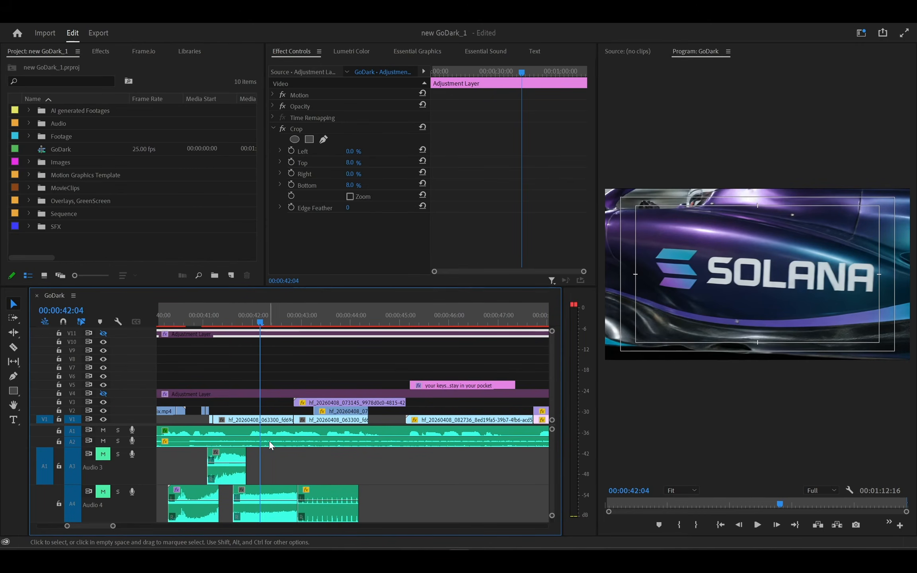
scroll(315, 363, down, 1)
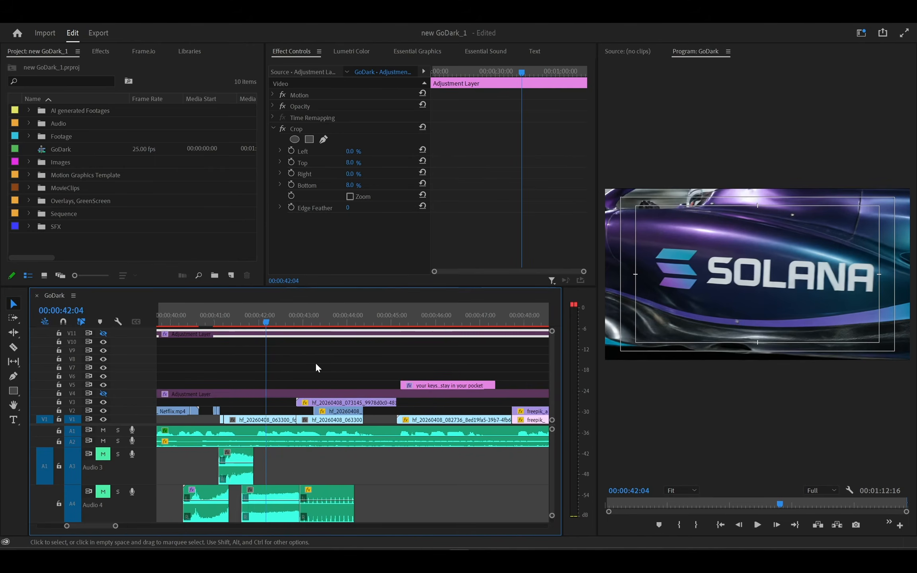
scroll(316, 363, down, 2)
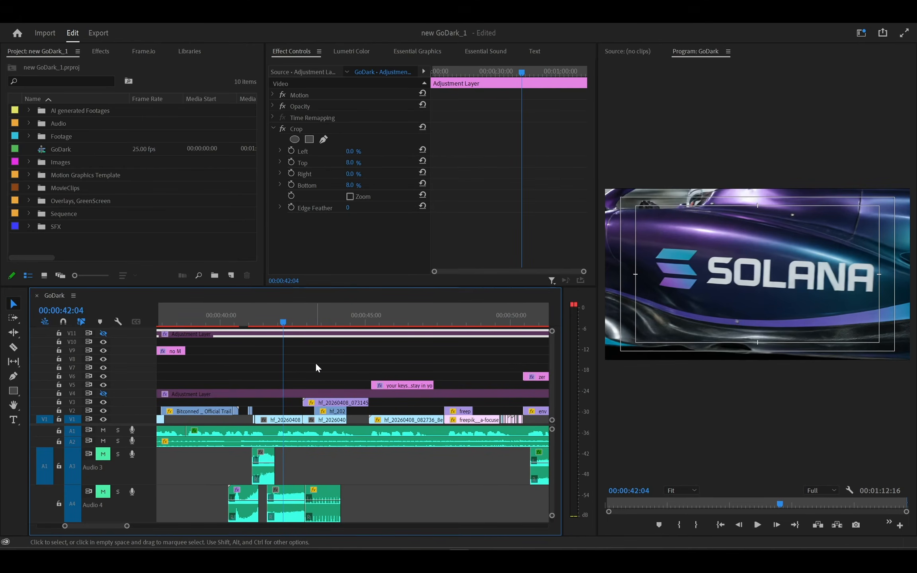
scroll(296, 378, down, 3)
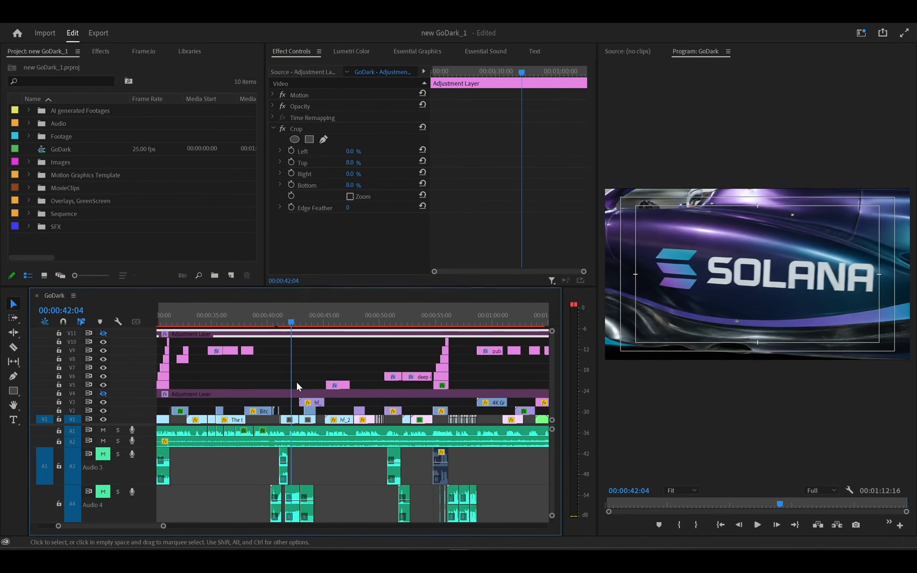
scroll(297, 383, down, 3)
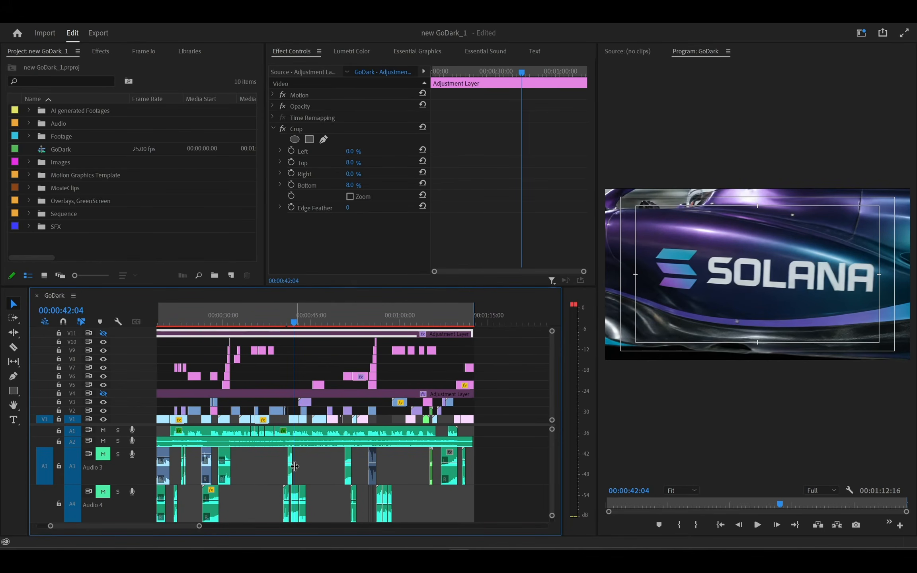
scroll(301, 392, up, 1)
scroll(301, 393, down, 1)
Enable the adjustment layer on V4 and turn on that track's output.
click(165, 392)
right_click(163, 394)
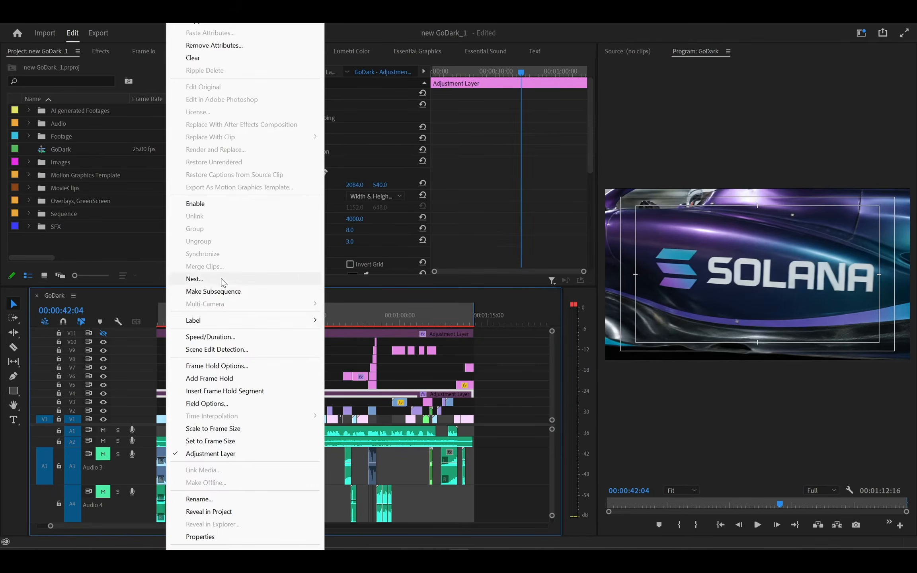
click(216, 200)
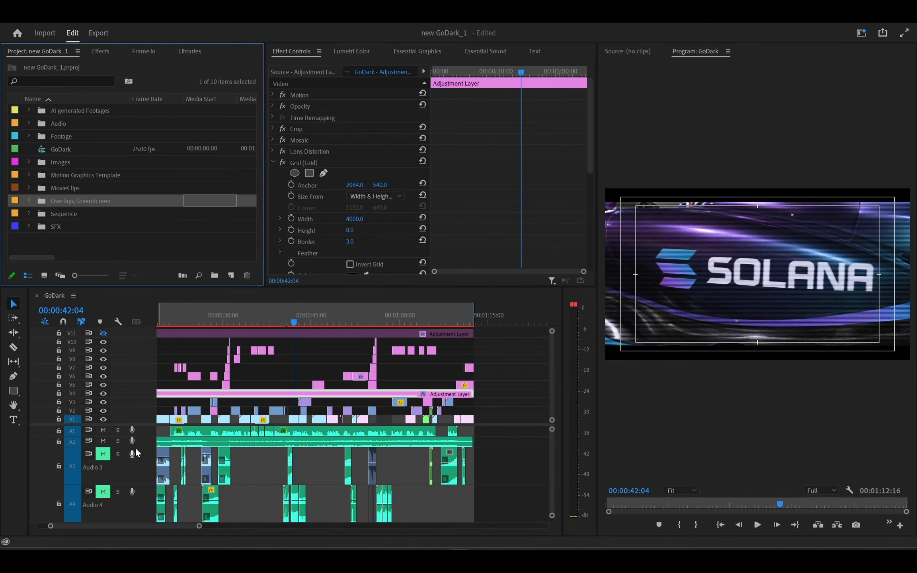
Compare the Solana shot with V4's output off and on, and check the keys shot at 00:00:45:05.
click(103, 393)
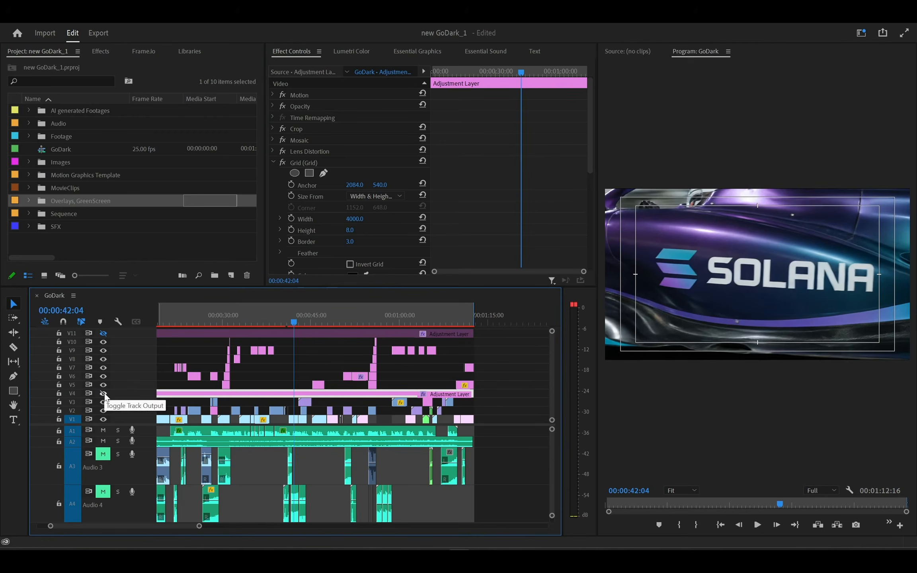
click(103, 394)
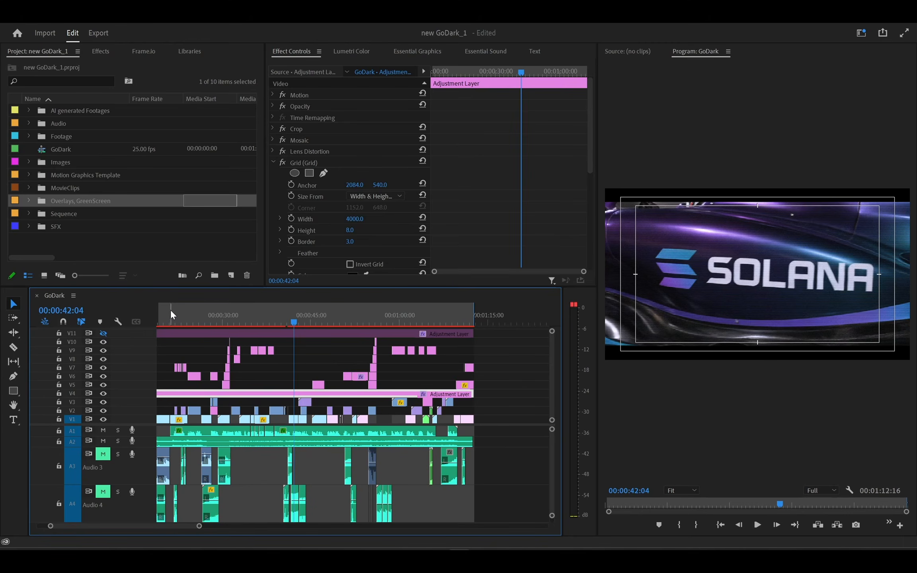
click(314, 318)
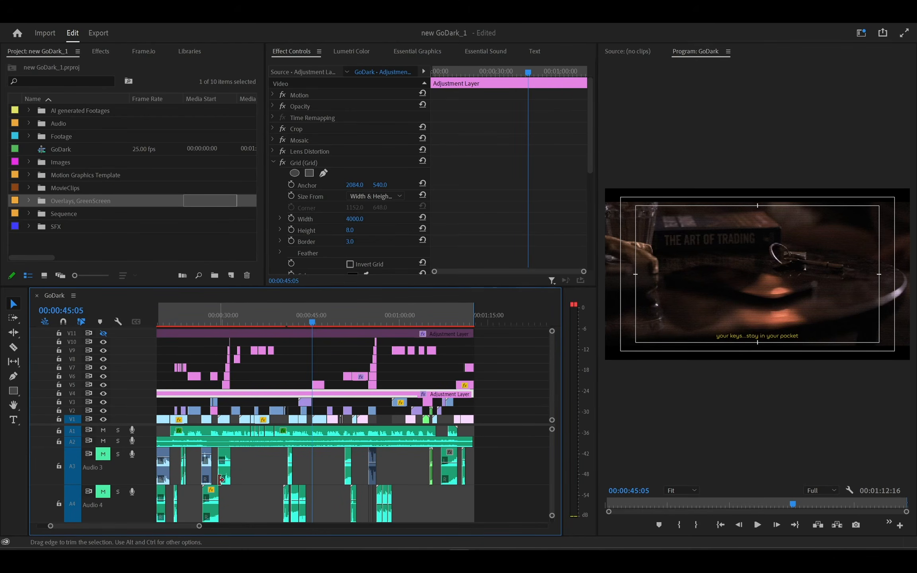
Examine how the sound-effect clips on A3 and A4 line up with the titles and footage across the sequence.
scroll(214, 467, up, 2)
scroll(213, 466, up, 1)
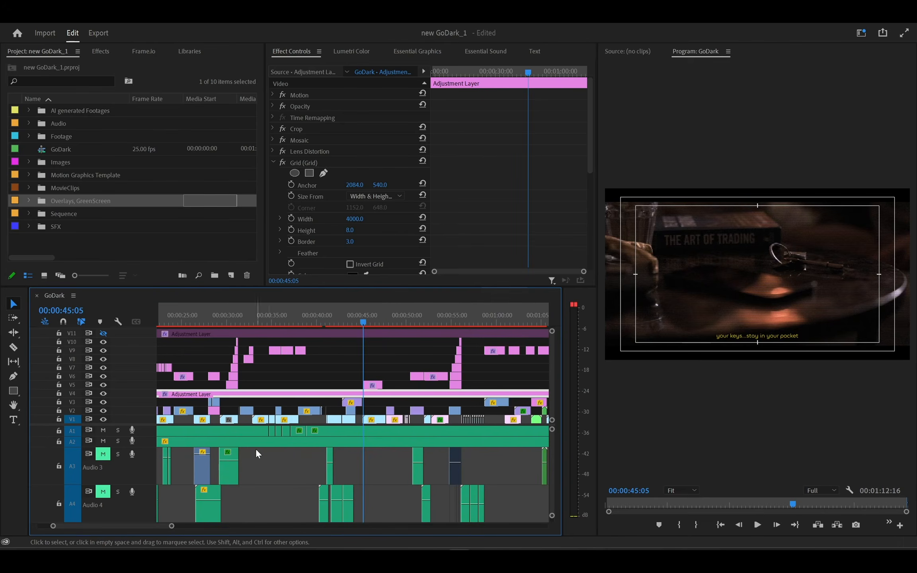
scroll(213, 456, up, 1)
scroll(213, 455, down, 4)
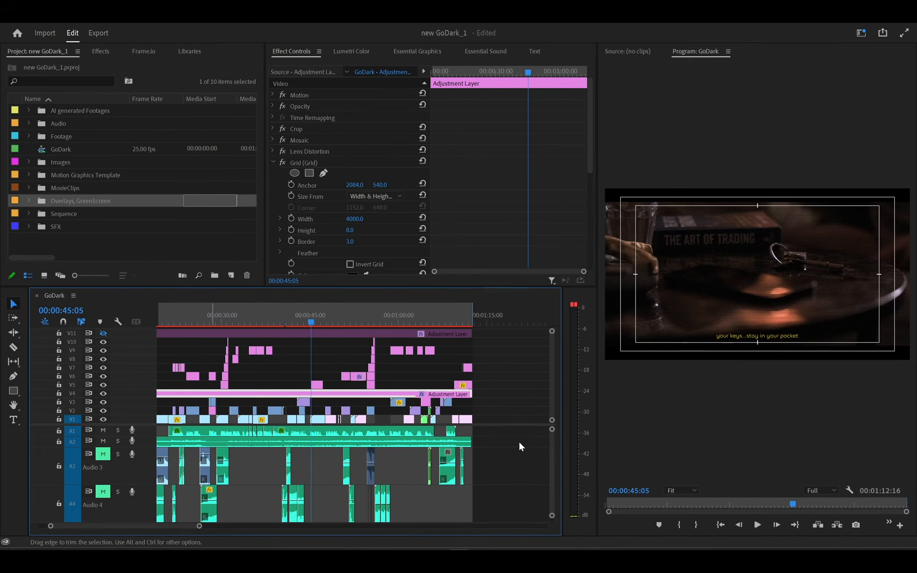
drag(551, 442, 553, 444)
scroll(552, 444, up, 3)
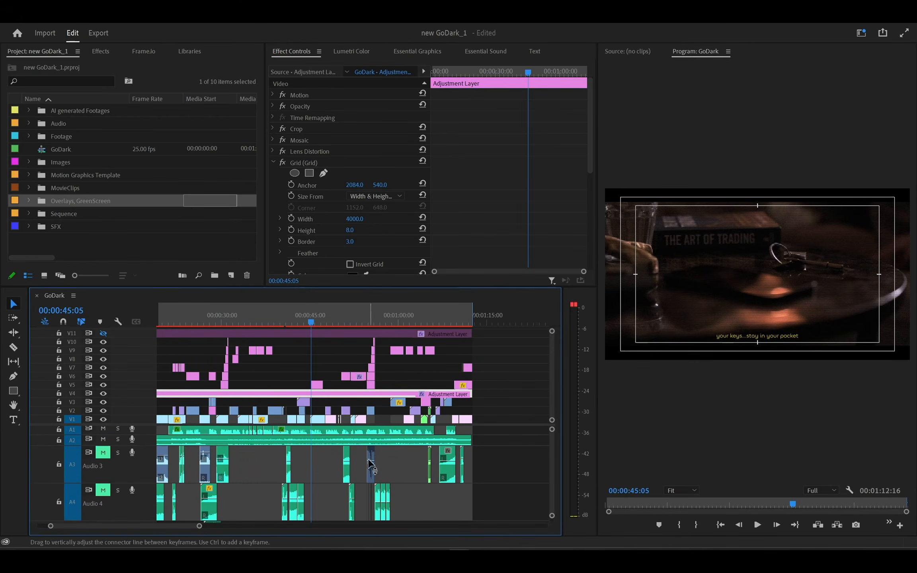
scroll(175, 467, up, 4)
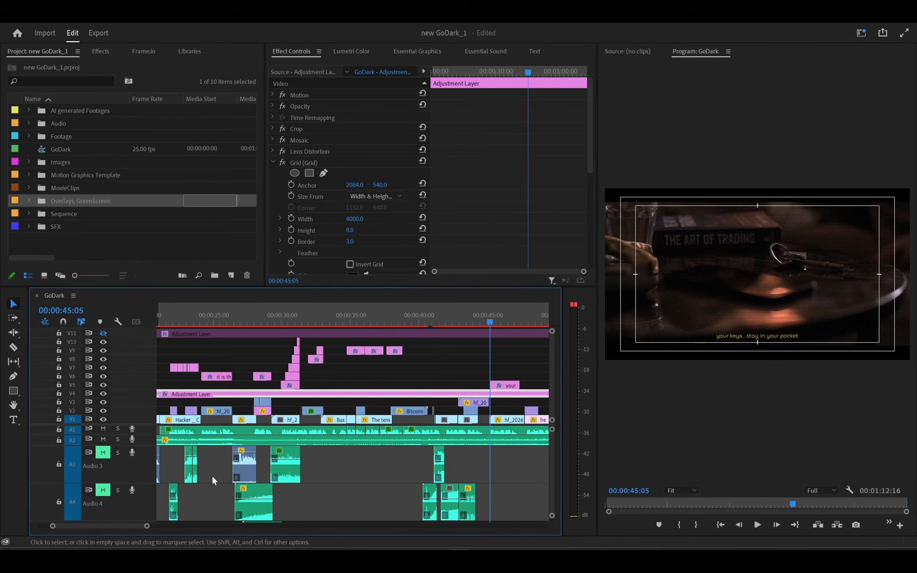
scroll(217, 474, down, 2)
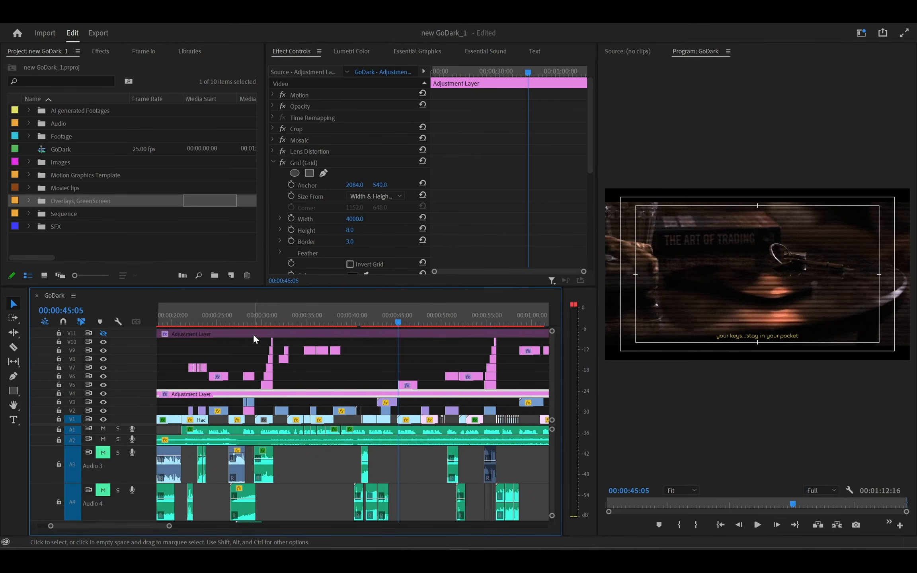
Examine the first half of the sequence and bring up the stadium shot with its stacked titles at 00:00:13:17.
scroll(239, 425, up, 1)
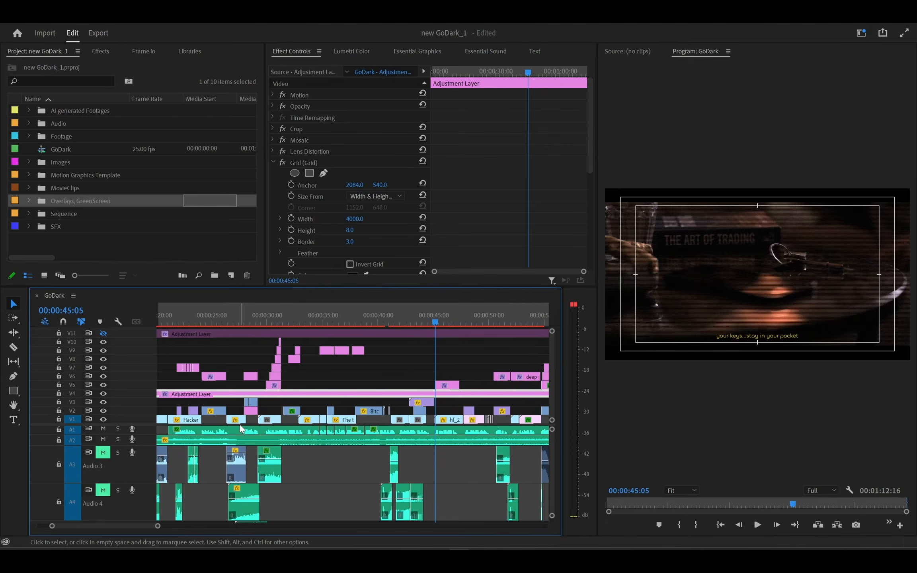
scroll(243, 438, up, 5)
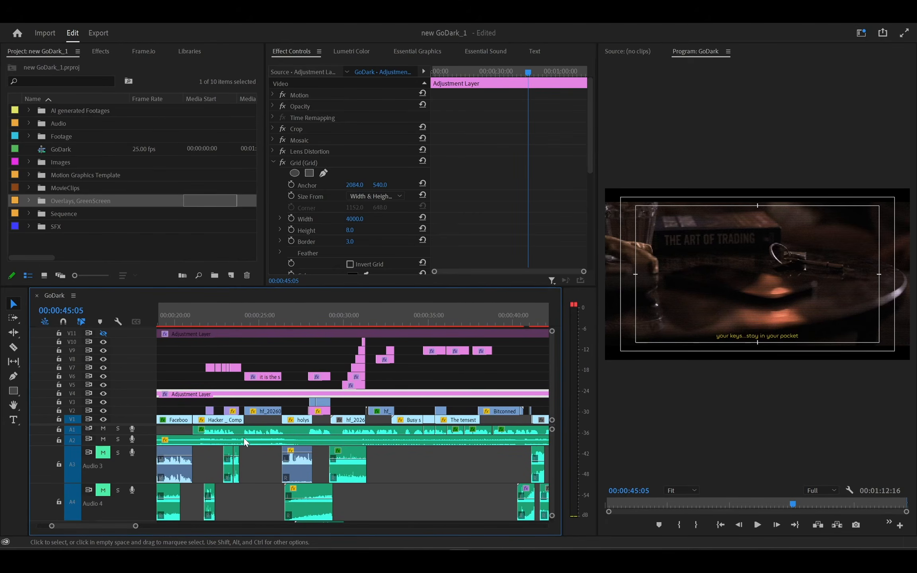
scroll(243, 437, up, 6)
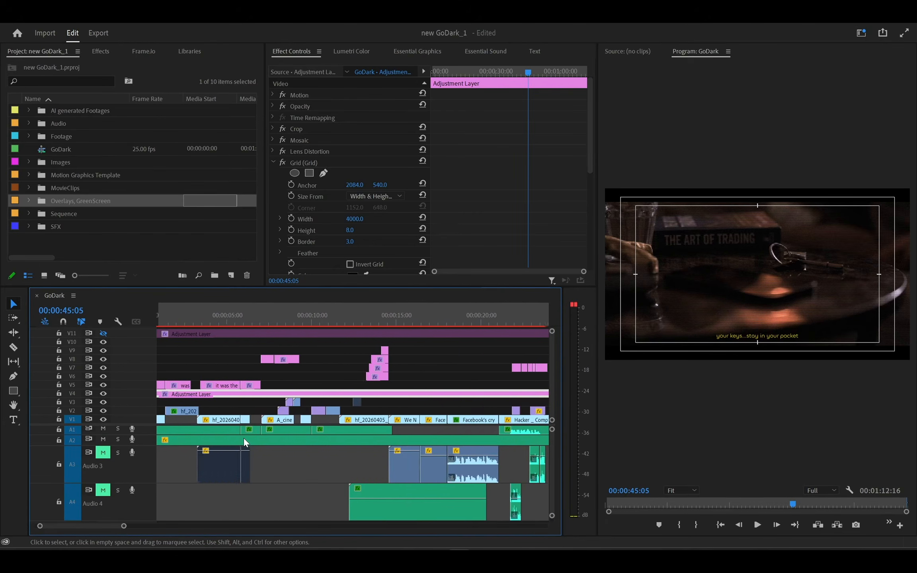
scroll(244, 438, down, 5)
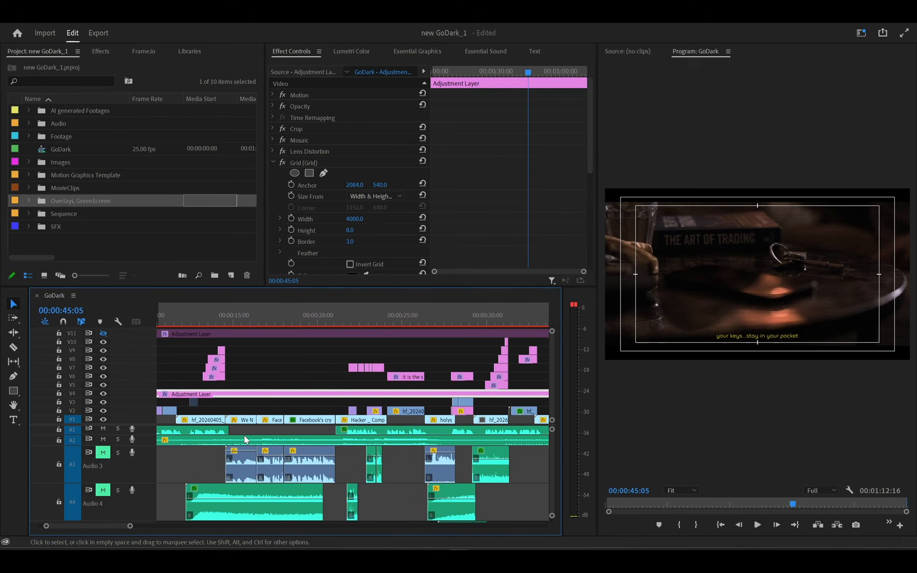
scroll(244, 435, up, 4)
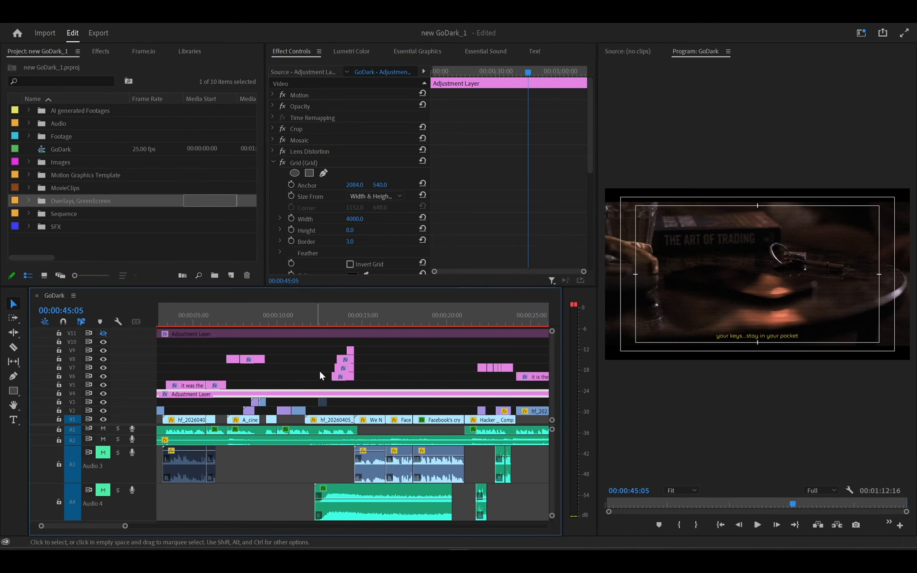
scroll(372, 343, down, 2)
click(431, 318)
scroll(182, 384, up, 2)
scroll(204, 375, up, 2)
click(364, 317)
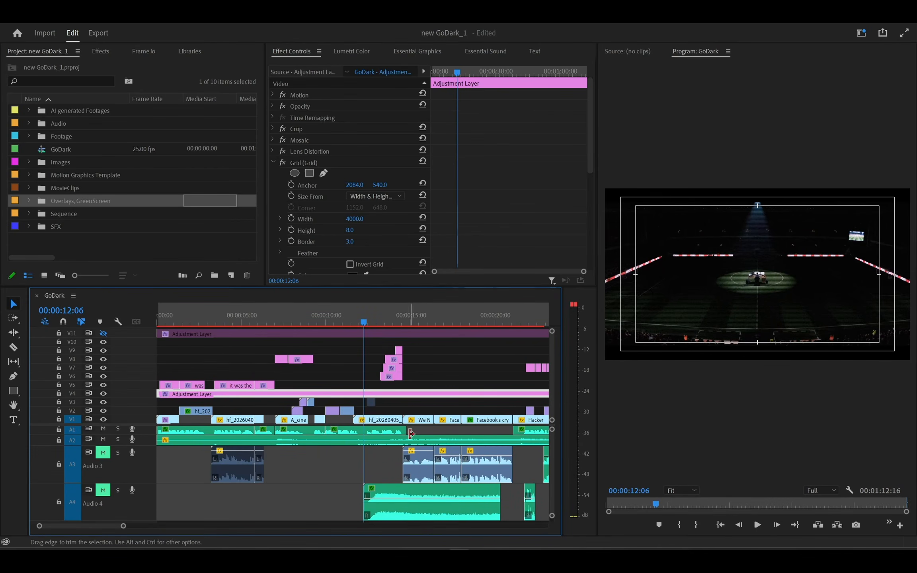
scroll(409, 433, up, 3)
click(368, 307)
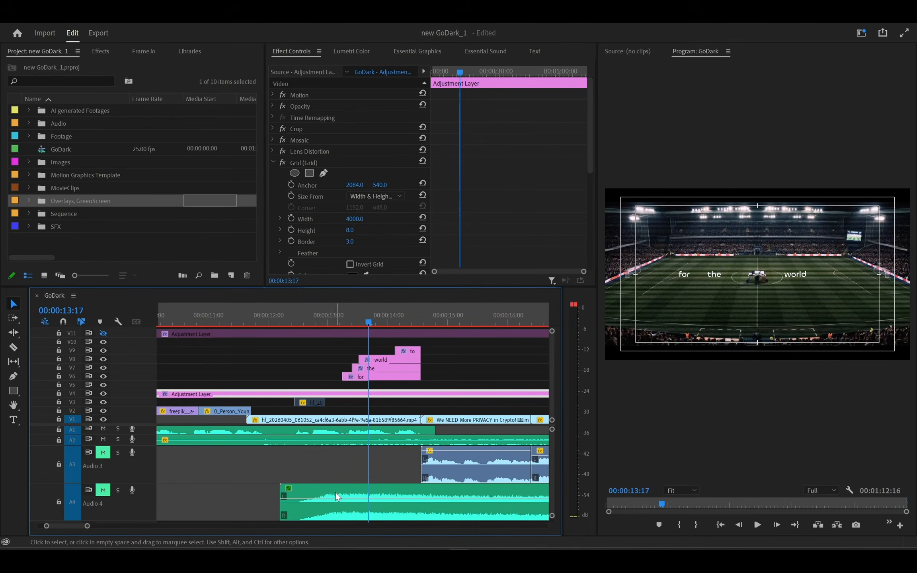
Select the Crowd Cheering Sound Effect clip, then unmute A4 and play the stadium shot with it.
click(354, 491)
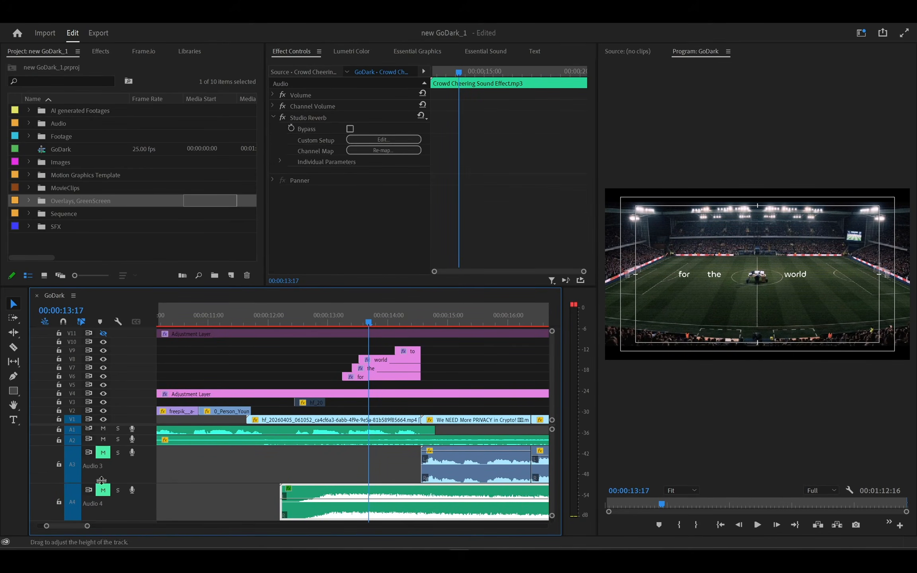
click(104, 492)
click(335, 311)
click(313, 314)
key(space)
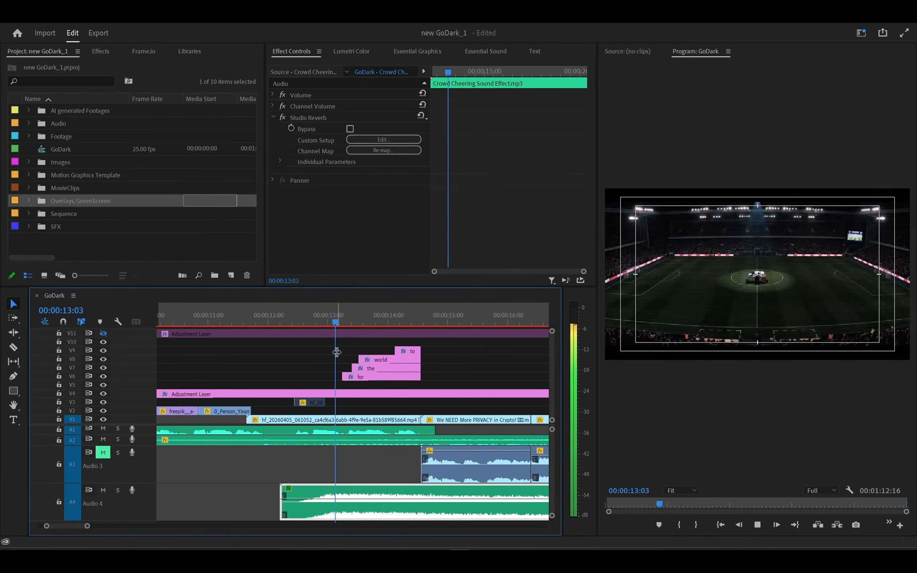
key(space)
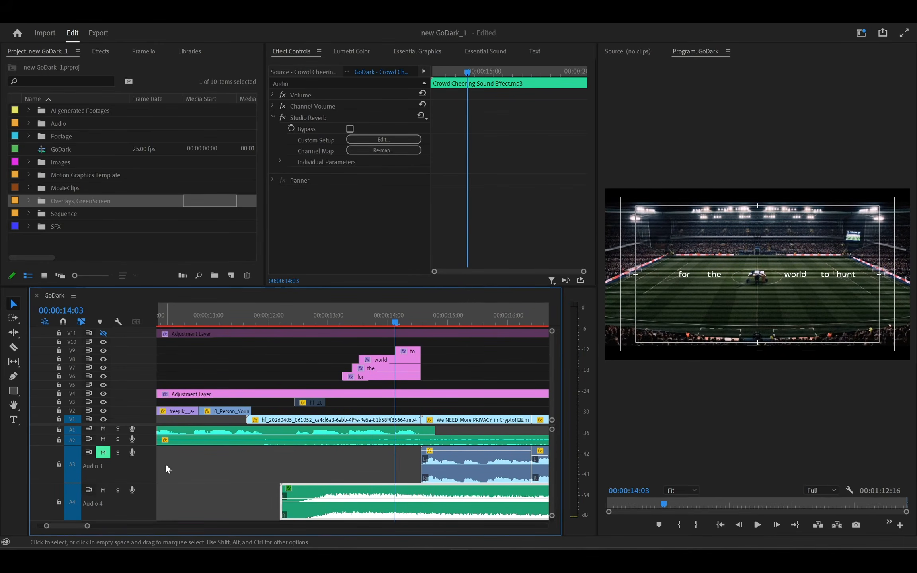
Mute A2 and replay the stadium shot to hear the crowd cheering under the voice-over without the music.
click(103, 439)
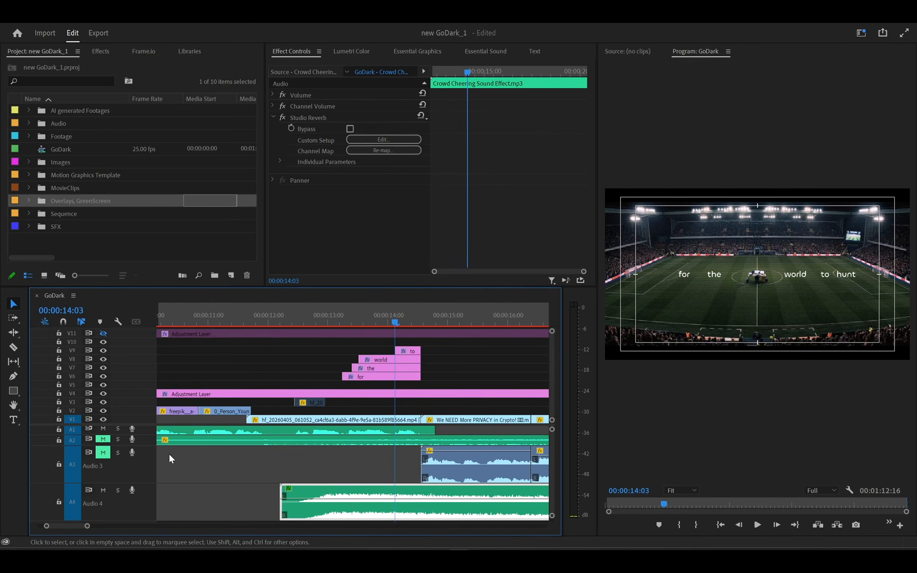
click(335, 317)
key(space)
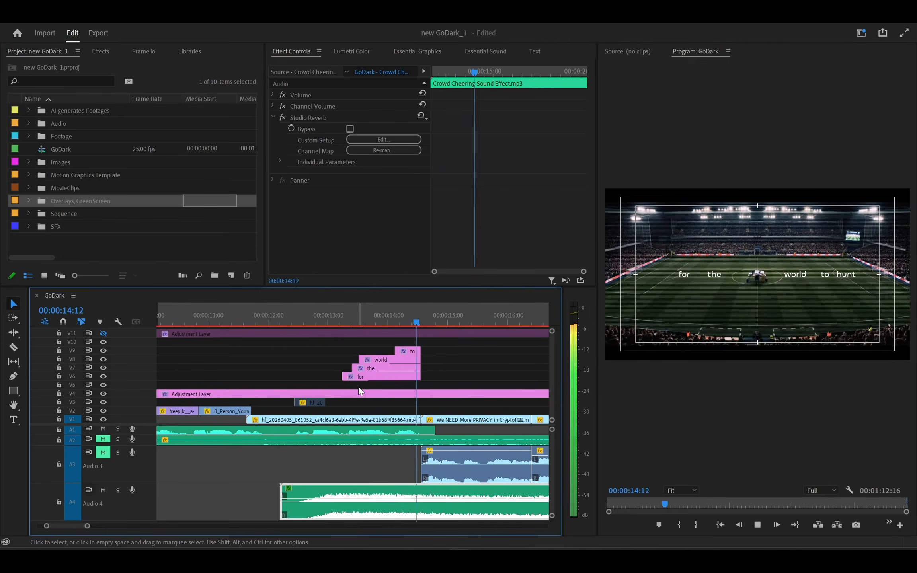
key(space)
drag(352, 315, 298, 321)
key(space)
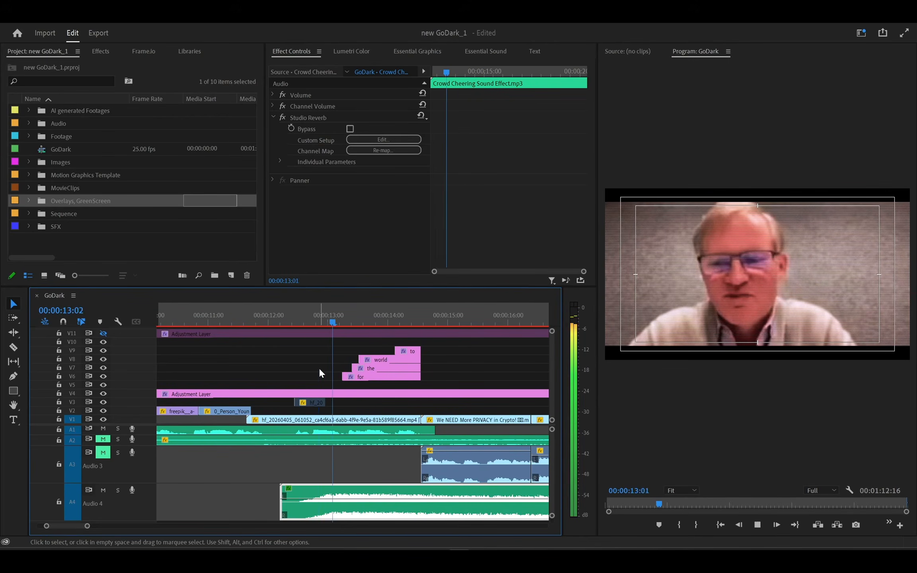
key(space)
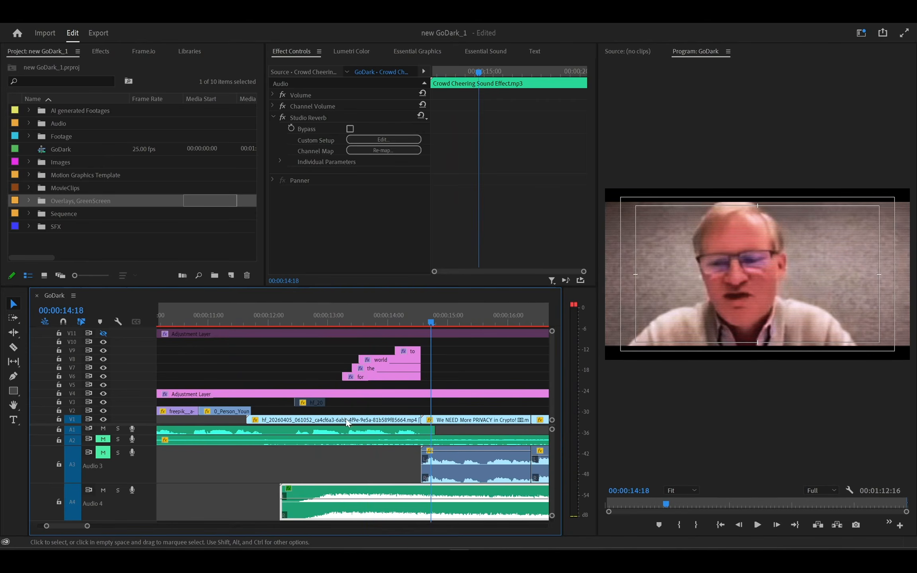
Compare the stadium shot's frames with the hacker shot at 00:00:22:17 and the phone shot at 00:00:10:22.
click(385, 317)
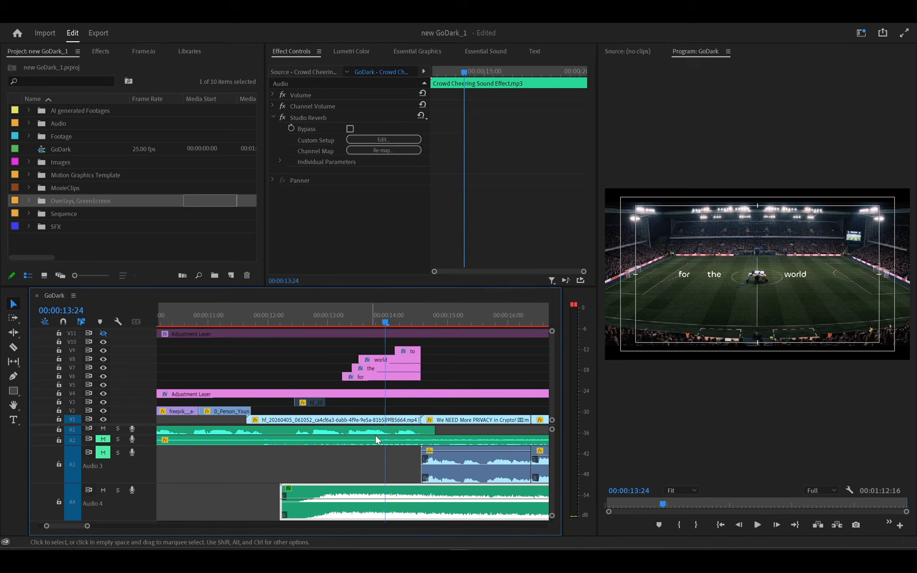
alt+scroll(381, 423, down, 6)
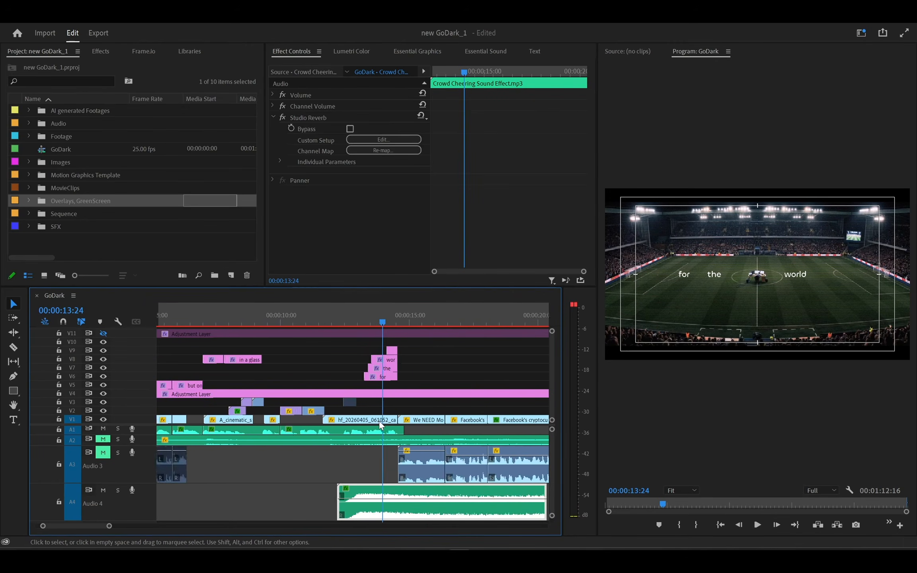
scroll(370, 417, down, 4)
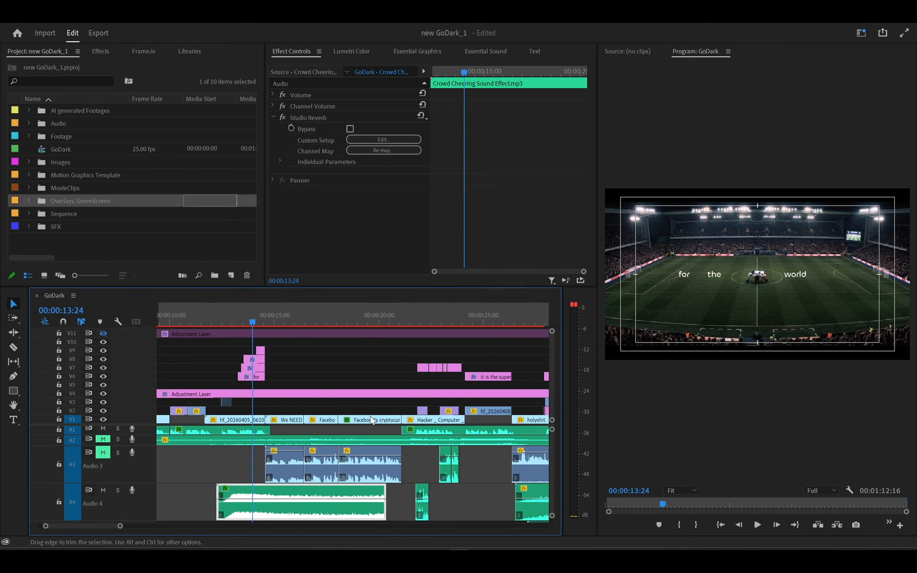
click(435, 315)
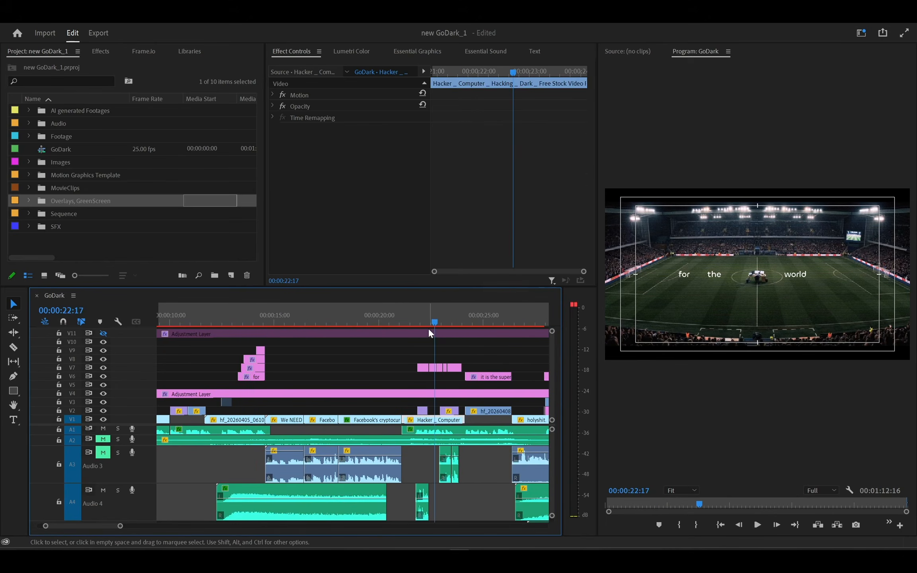
alt+scroll(415, 385, down, 3)
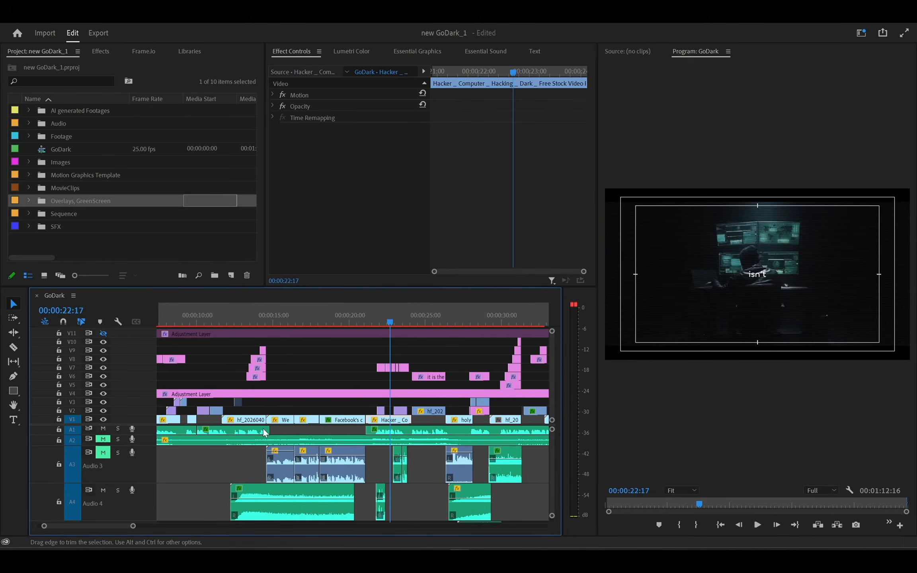
click(277, 318)
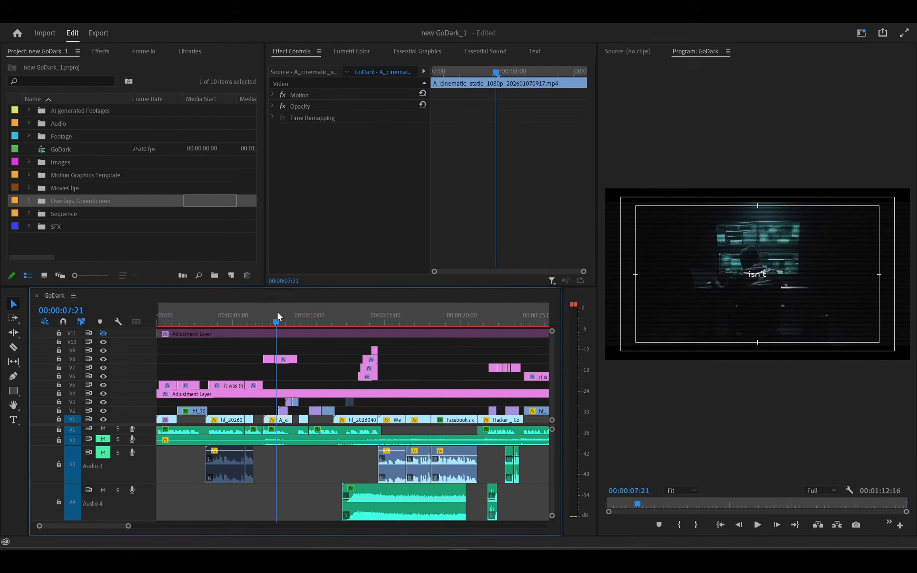
click(318, 320)
drag(319, 314, 323, 314)
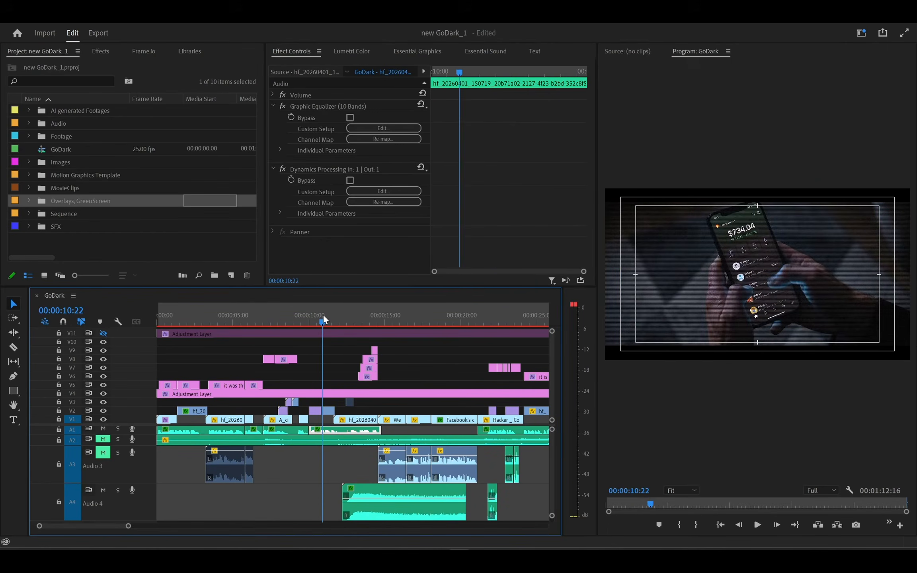
click(368, 312)
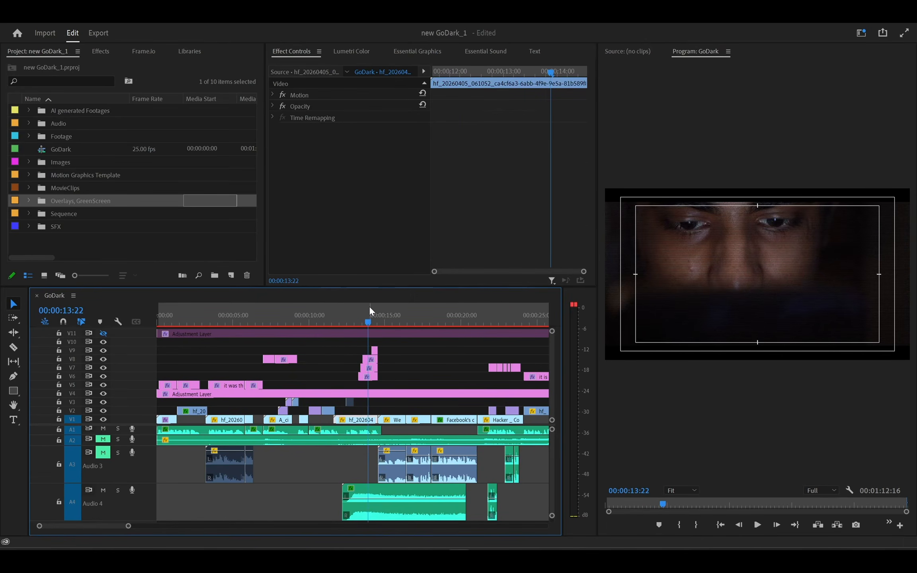
Scrub through the footage from the hacker shot to the cave shot at 00:00:30:07 and examine the surrounding layers.
scroll(344, 393, down, 2)
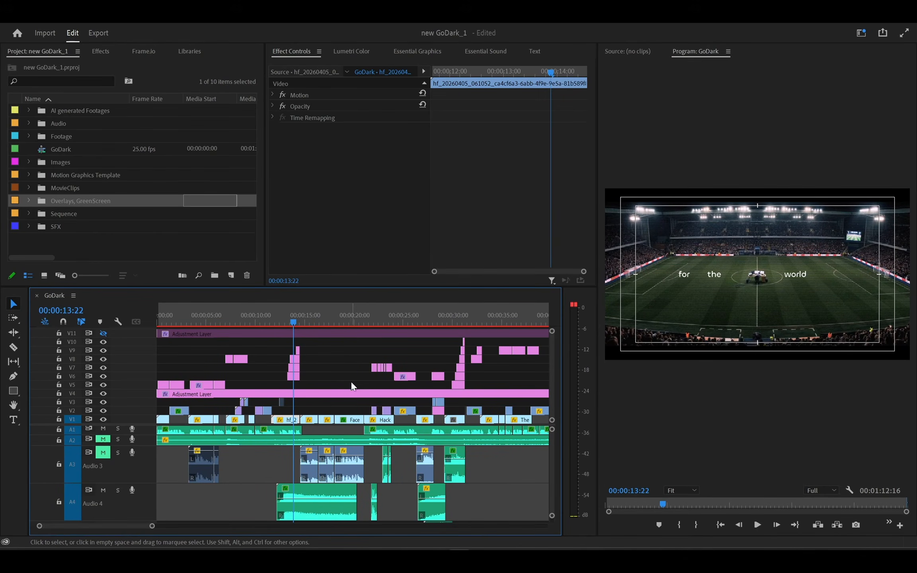
click(378, 321)
drag(378, 321, 457, 344)
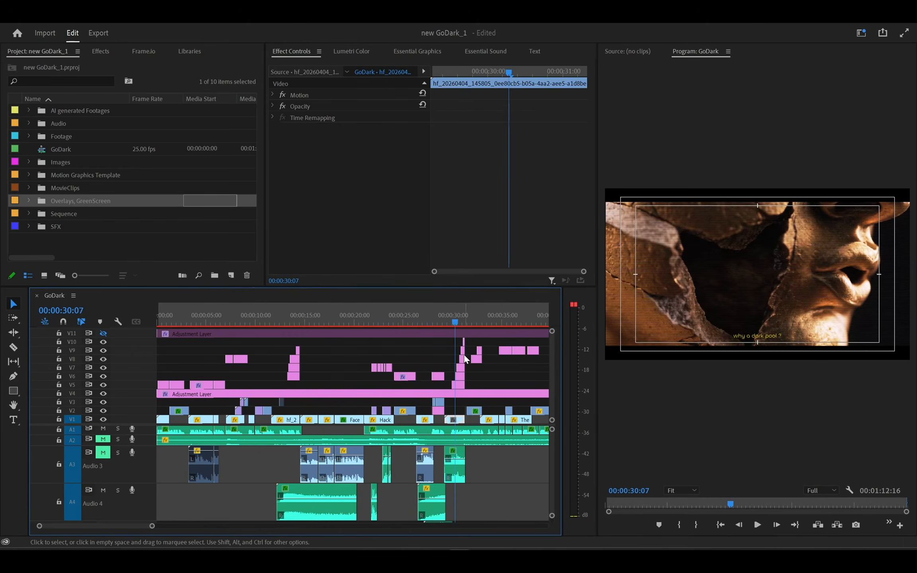
scroll(500, 385, up, 3)
scroll(477, 406, up, 3)
scroll(462, 422, down, 4)
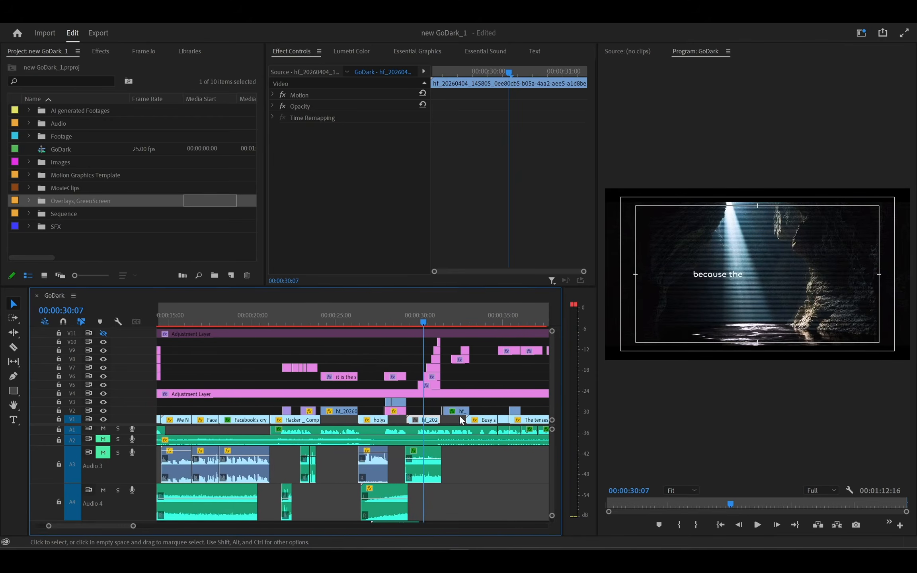
Play the cave shot from about 00:00:29:06 with A3 still muted.
drag(318, 318, 310, 321)
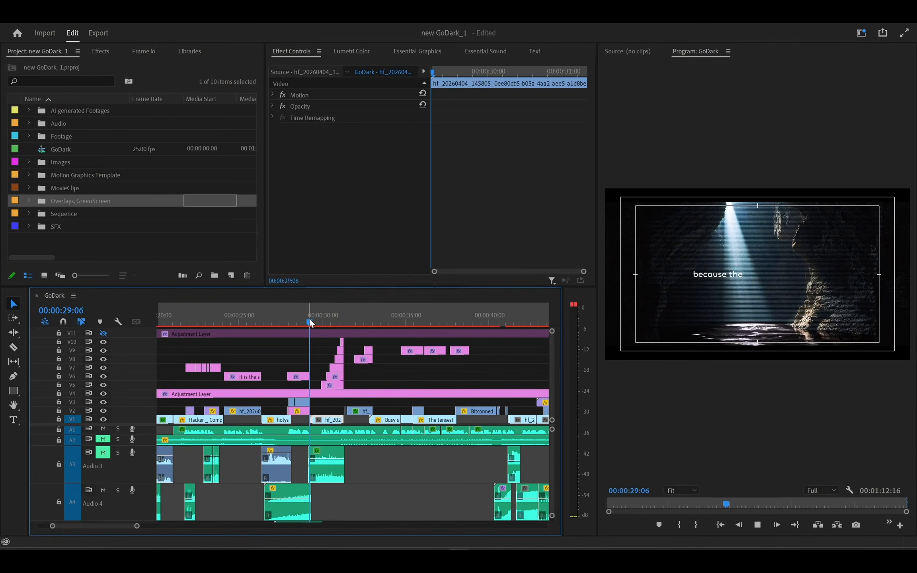
click(309, 318)
key(space)
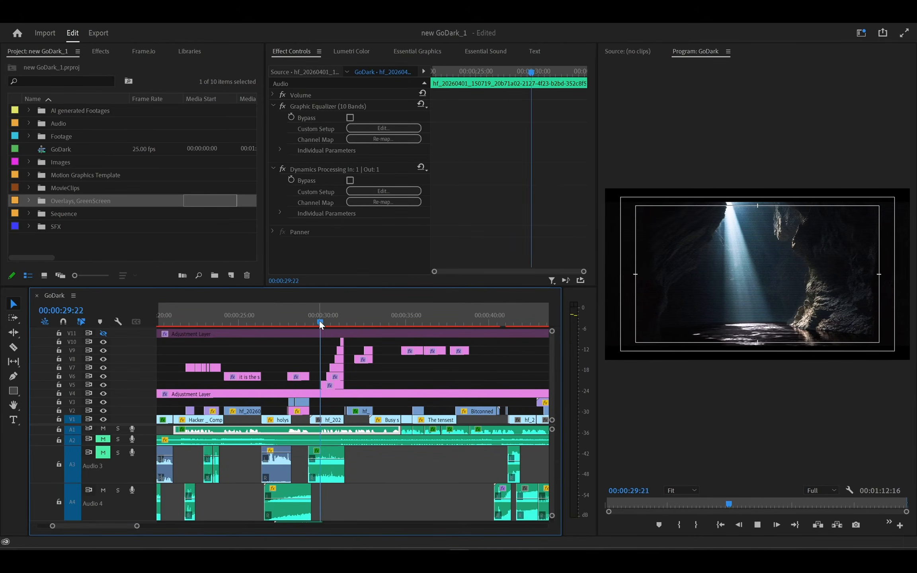
key(space)
Unmute A3 and replay the cave shot with its sound effect under the voice-over.
click(103, 453)
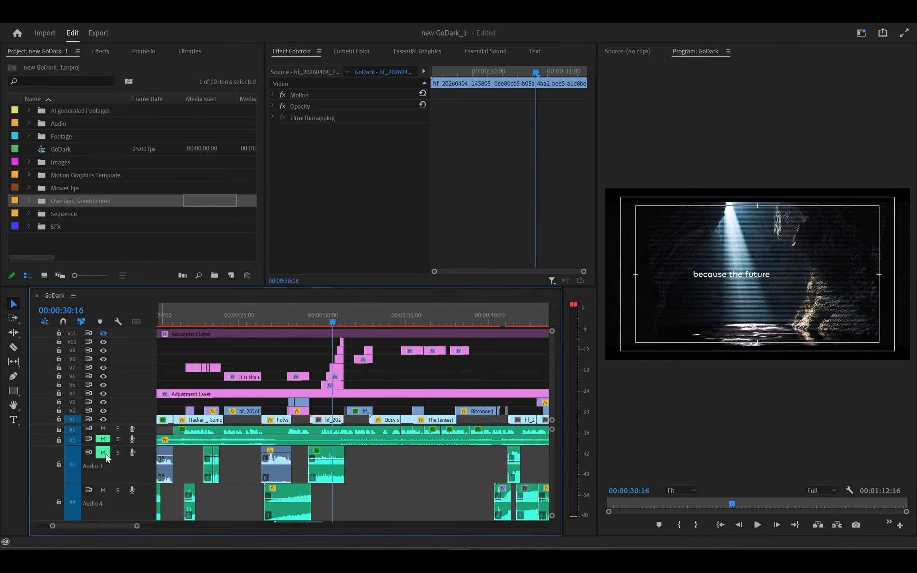
click(298, 316)
key(space)
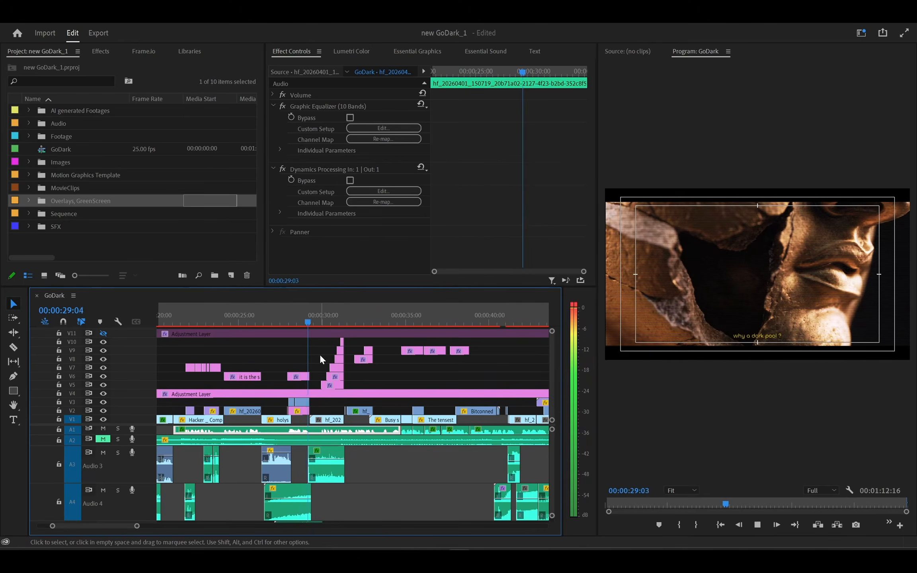
click(336, 319)
drag(336, 320, 318, 314)
click(307, 317)
key(space)
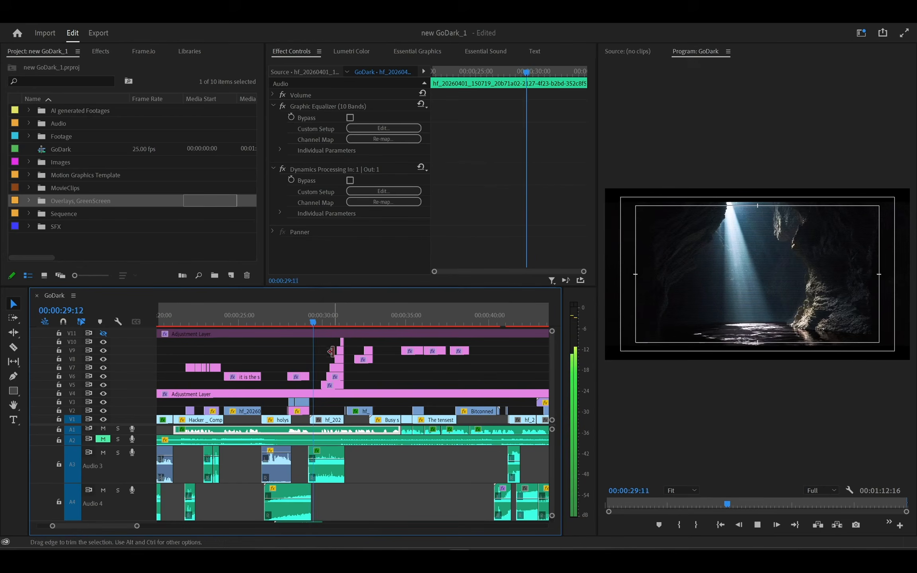
click(342, 359)
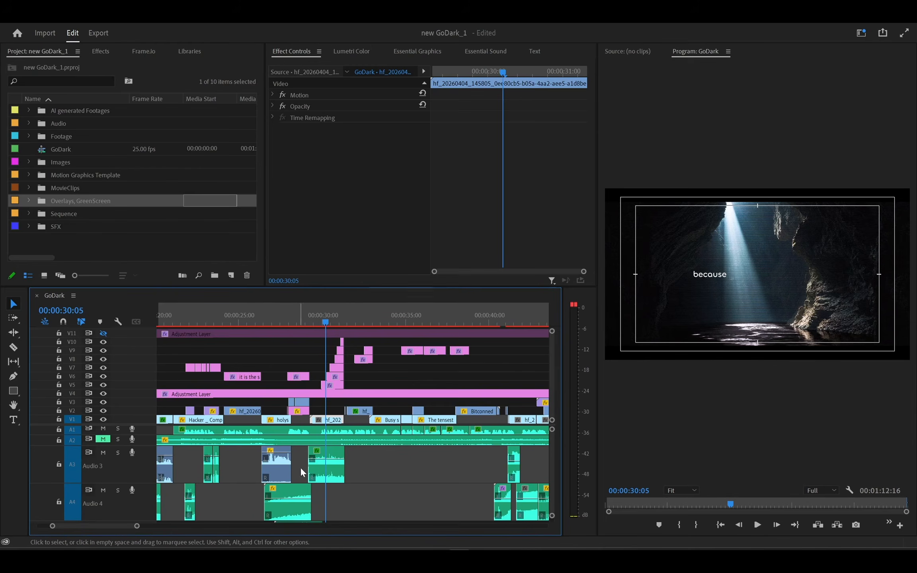
Select the Flowing River & Birds Ambience clip on A3 and play the cave shot with A1 muted.
key(equal)
key(equal)
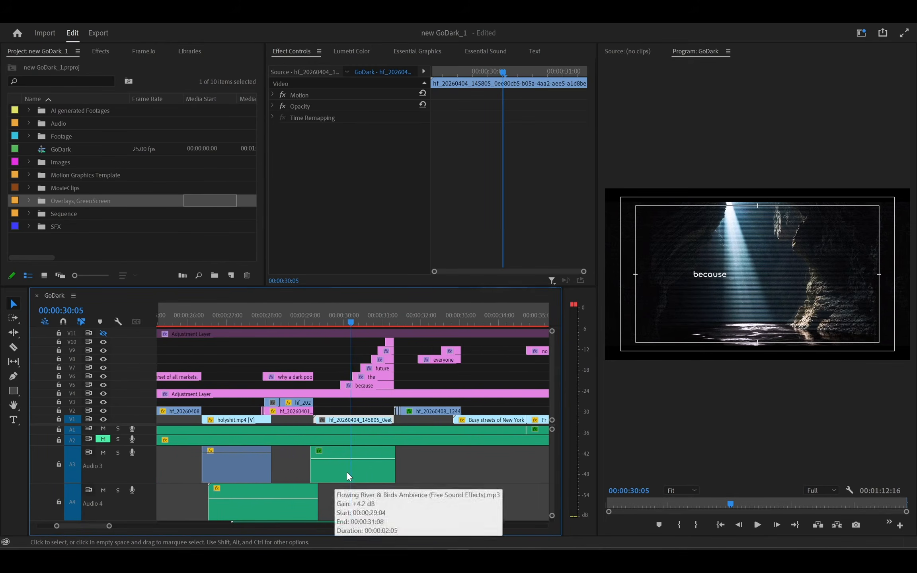
key(equal)
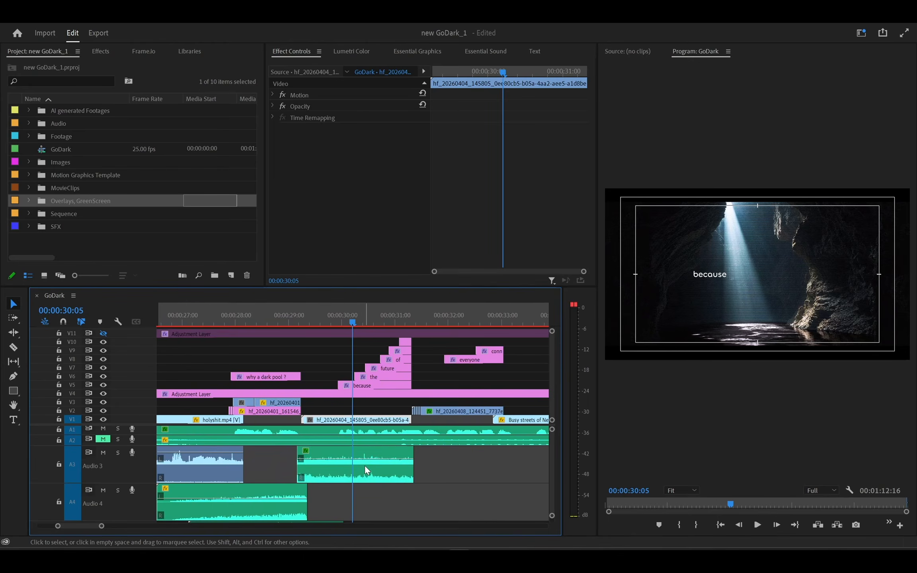
click(364, 465)
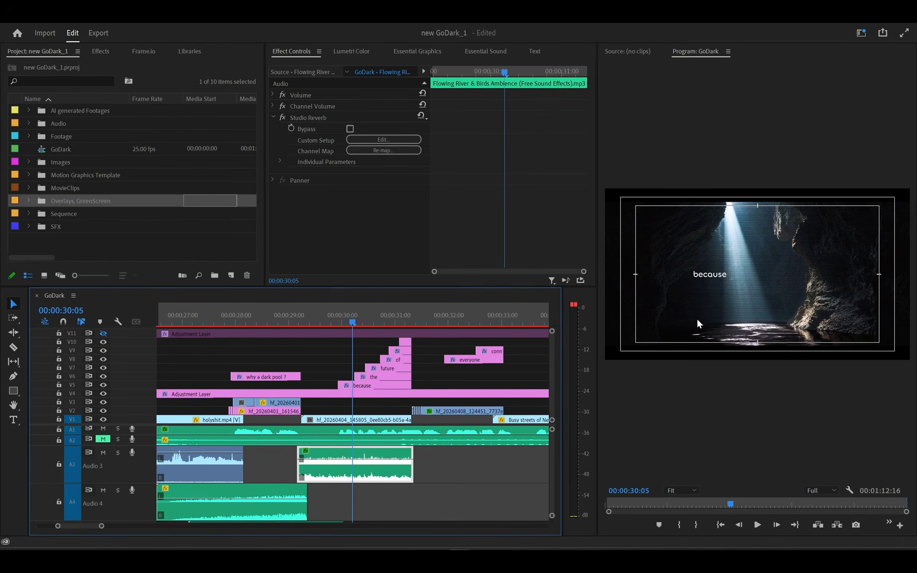
drag(305, 315, 299, 315)
key(space)
click(103, 429)
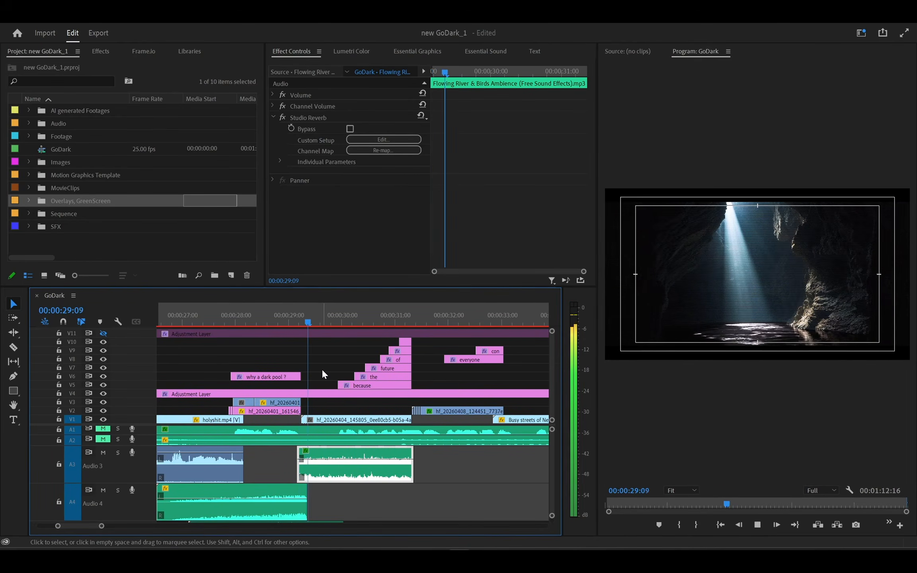
Replay the cave shot from about 00:00:29:09 with A1 and A2 muted, stopping at about 00:00:30:20.
drag(367, 317, 308, 306)
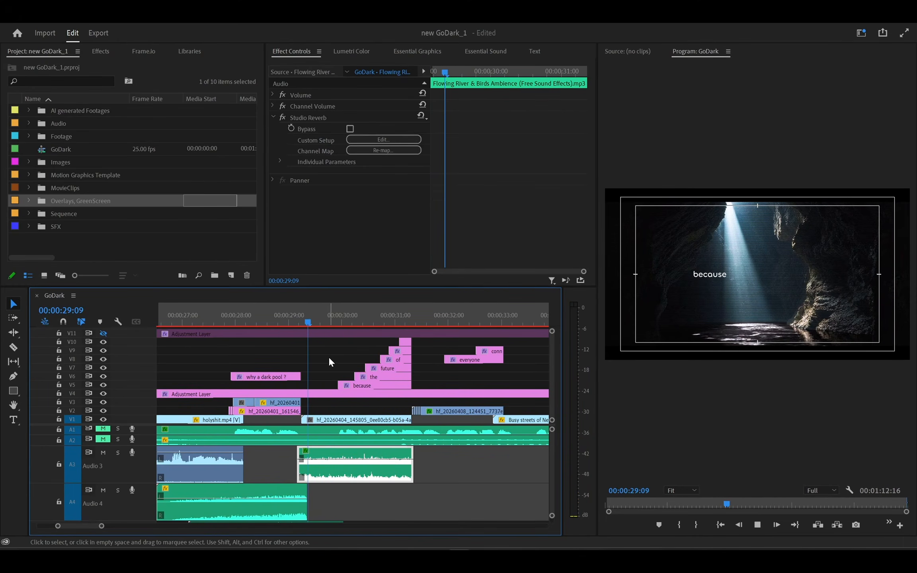
key(space)
key(space)
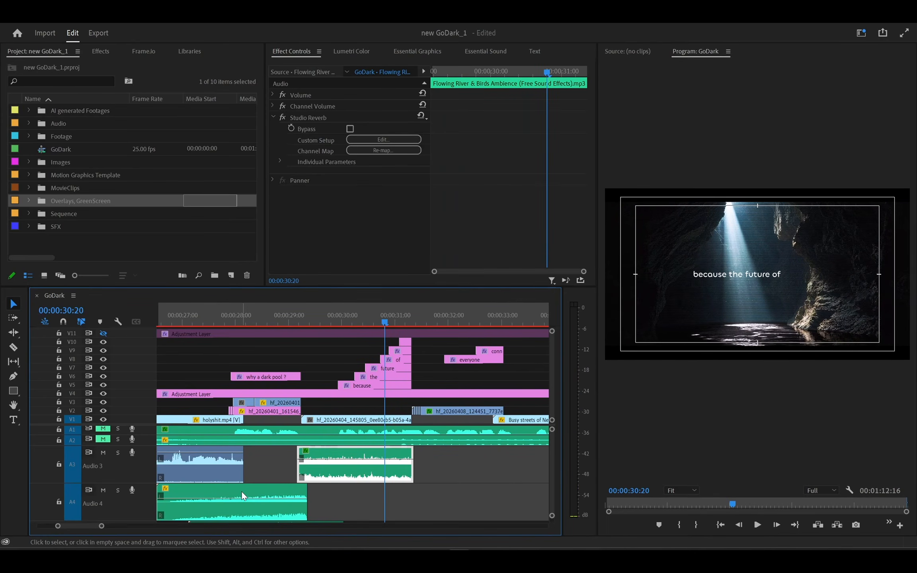
Mute A3 and play from the start of the holyshit.mp4 clip to the cave shot at about 00:00:29:08.
key(minus)
key(minus)
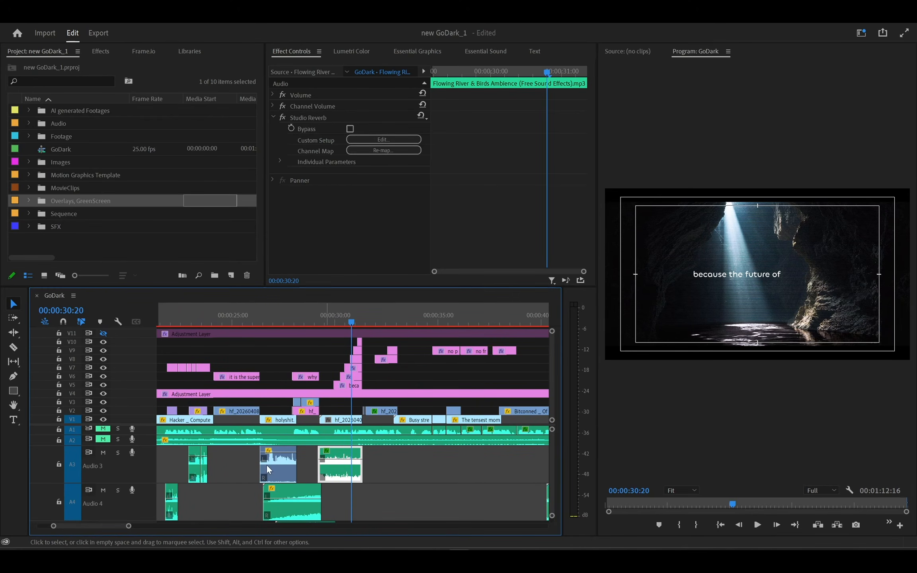
mouse_move(283, 493)
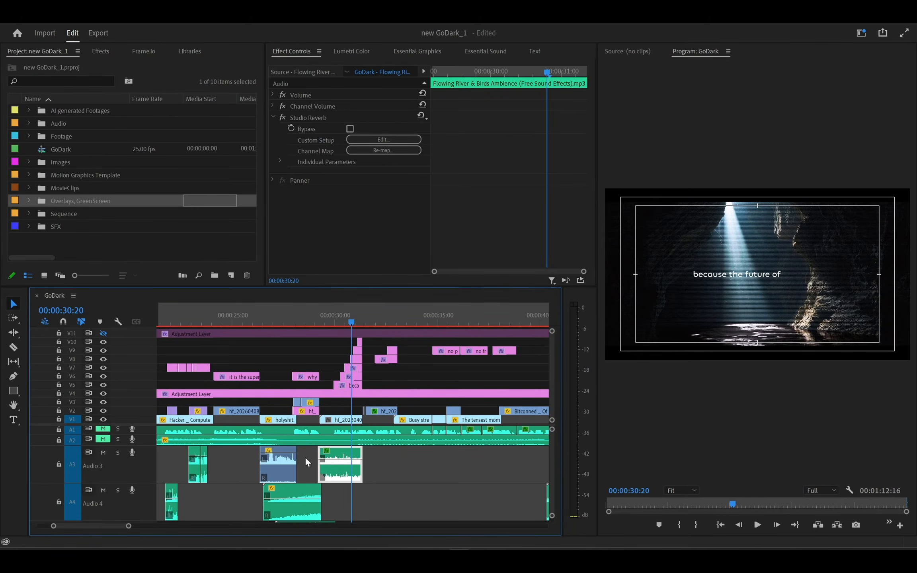
scroll(301, 456, up, 2)
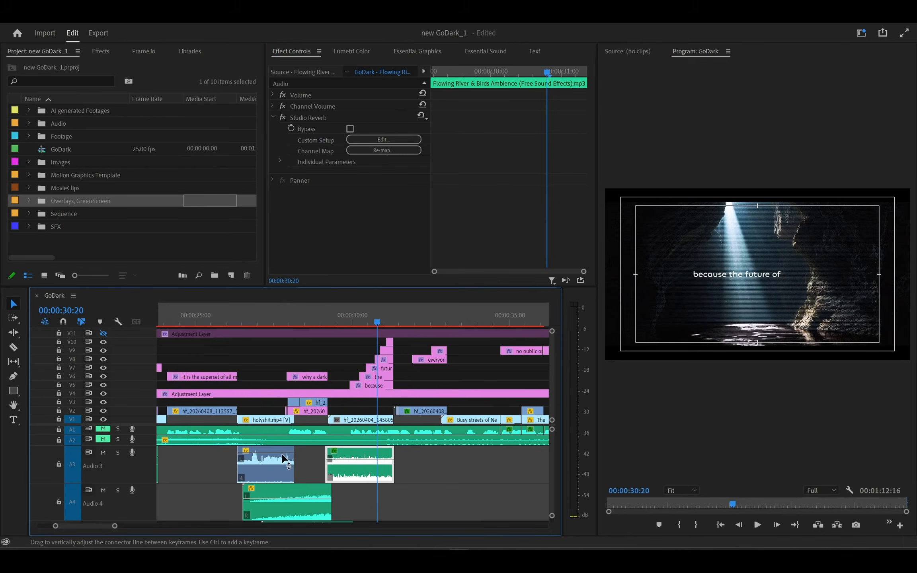
click(102, 454)
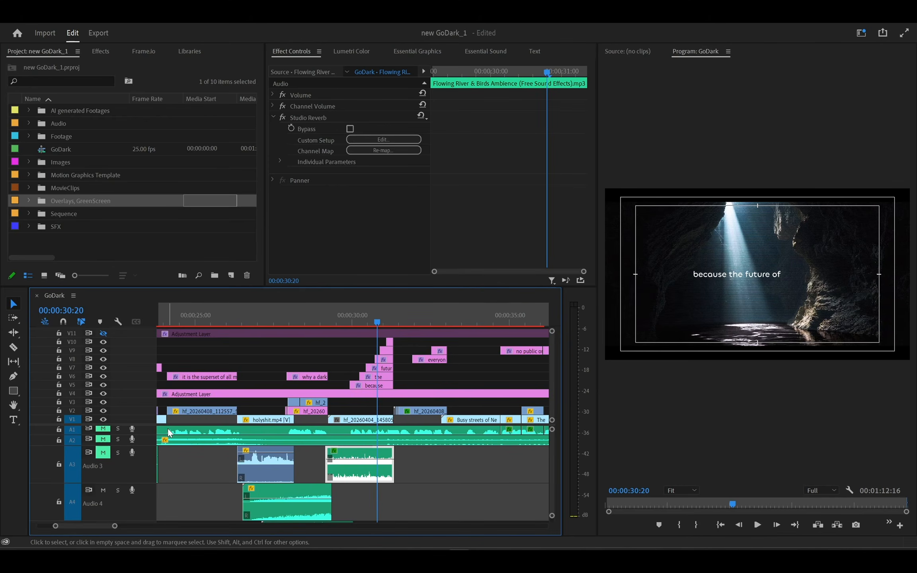
scroll(212, 382, up, 5)
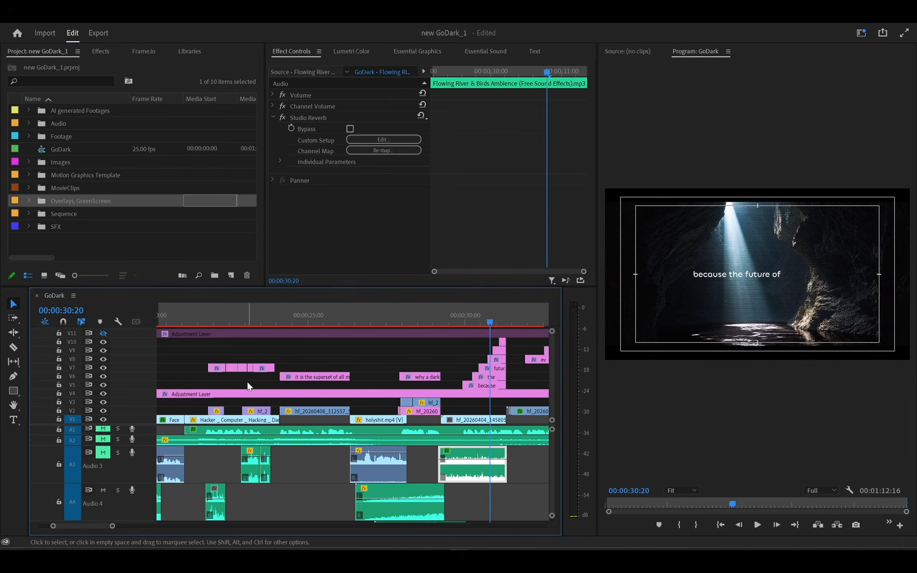
scroll(259, 378, right, 3)
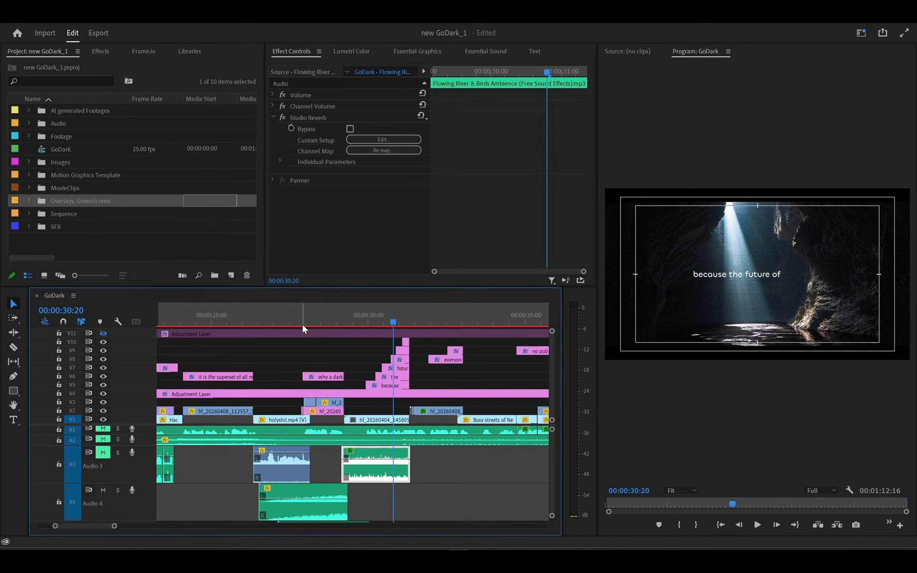
click(261, 316)
key(space)
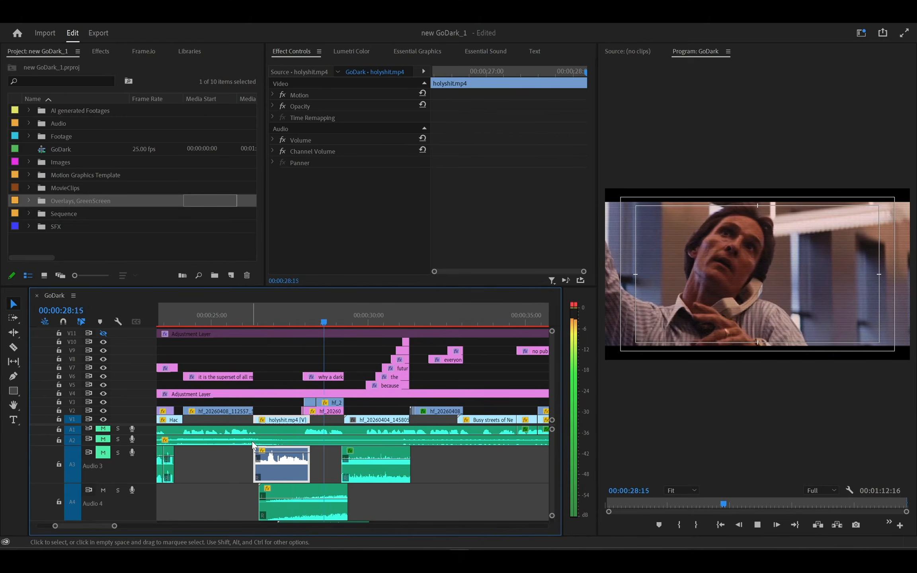
key(space)
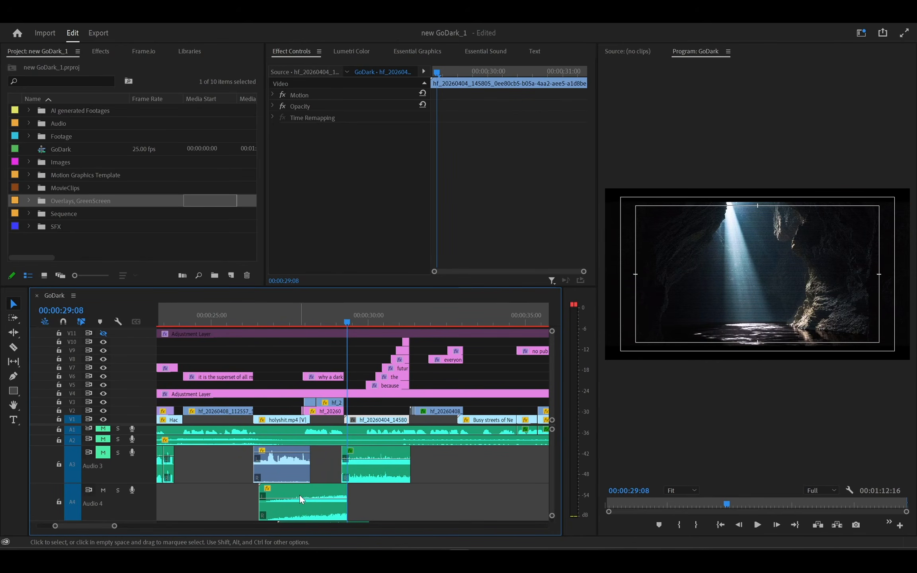
Mute the A6 effect track and bring the stacked effect clips on A3 to A6 into view.
scroll(295, 493, right, 5)
scroll(295, 494, left, 5)
scroll(196, 453, right, 2)
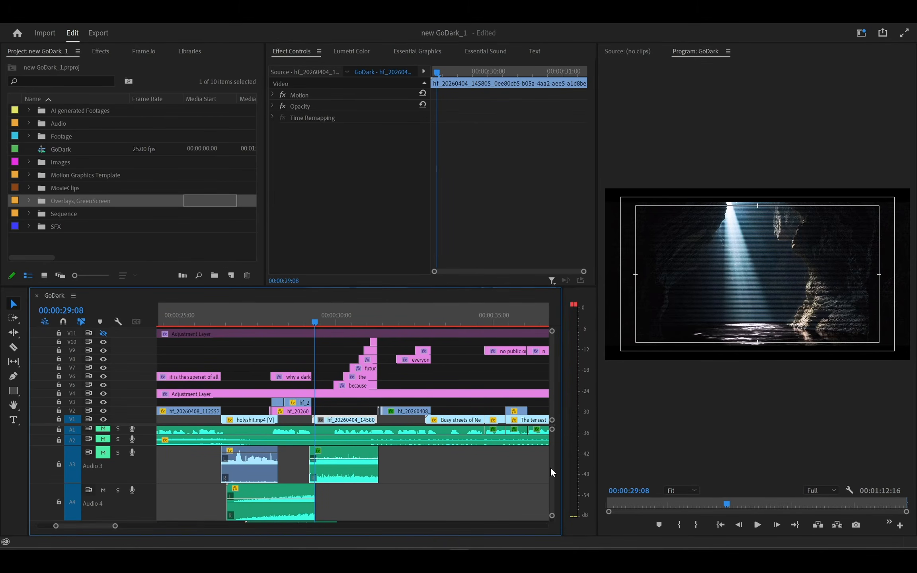
scroll(550, 467, down, 3)
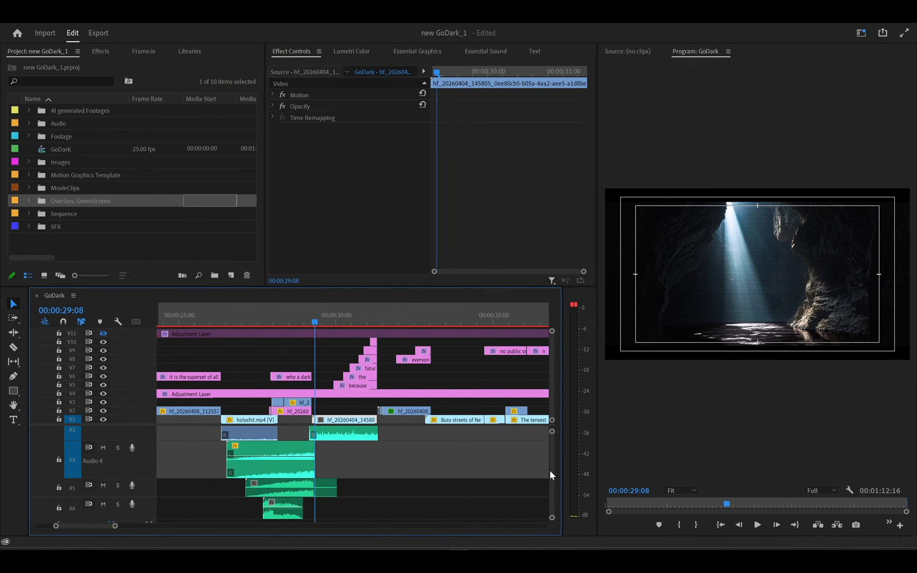
click(99, 504)
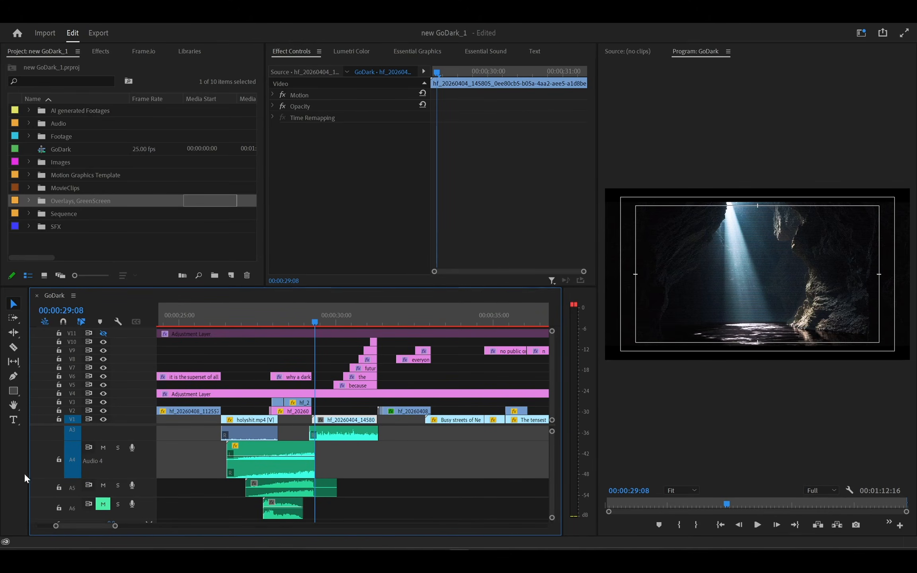
scroll(323, 496, left, 6)
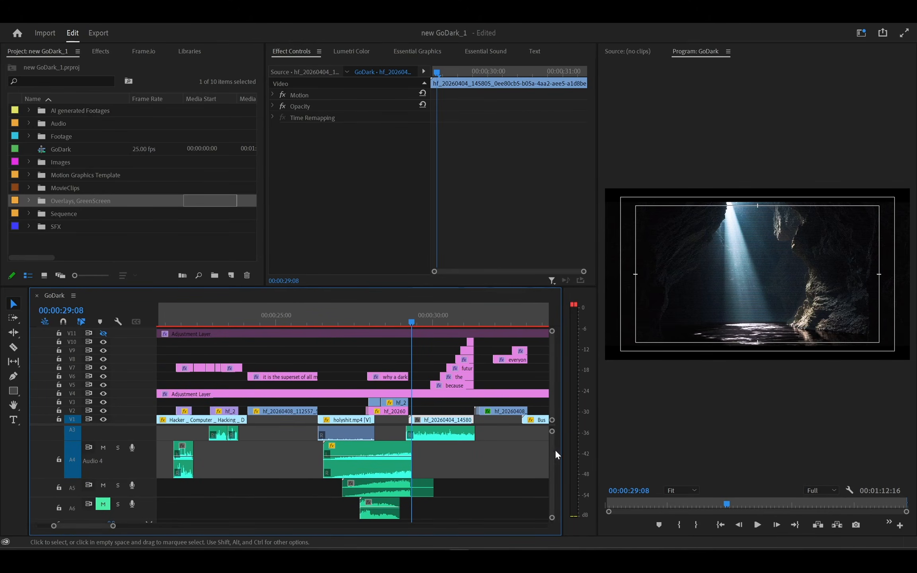
scroll(552, 449, up, 2)
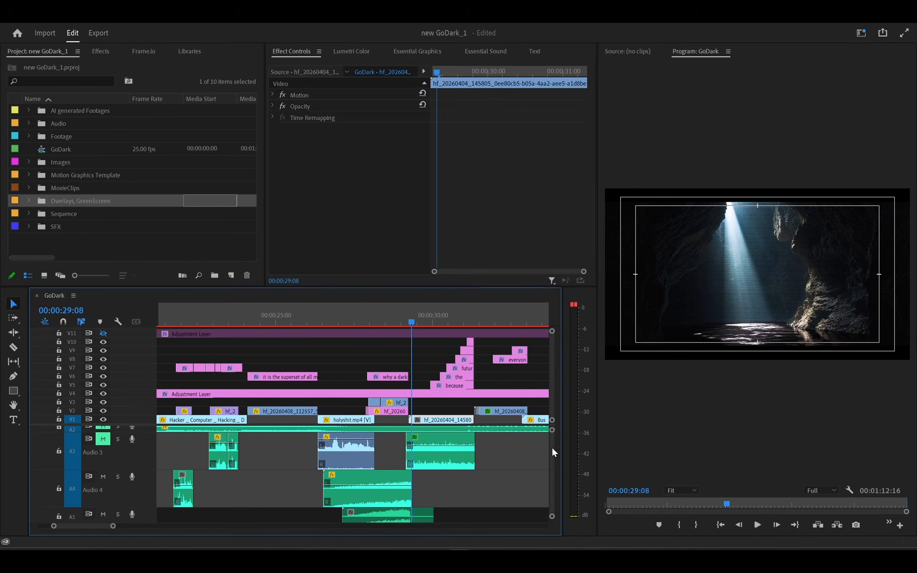
scroll(551, 448, down, 4)
scroll(551, 451, up, 3)
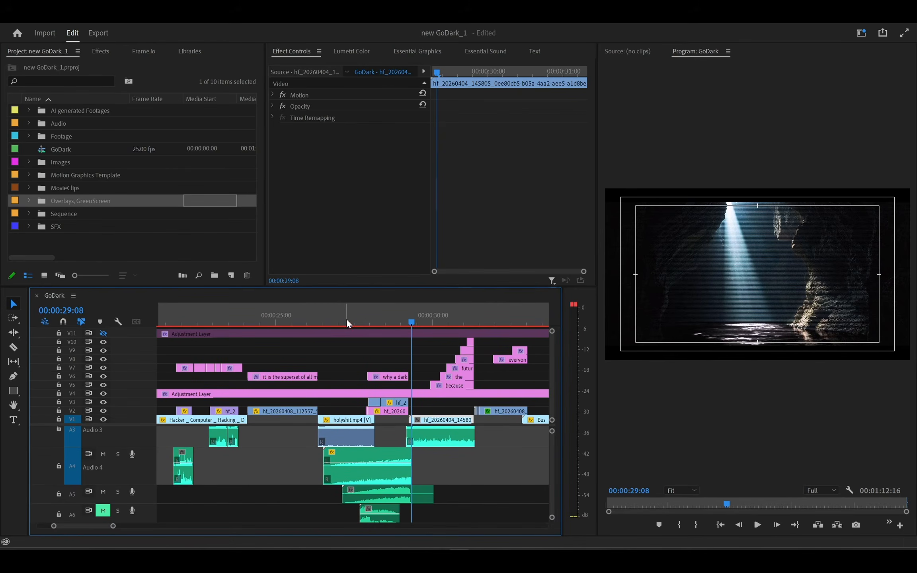
Select the simple good riser.wav clip on A5 and play the transition from holyshit.mp4 into the cave shot.
click(397, 492)
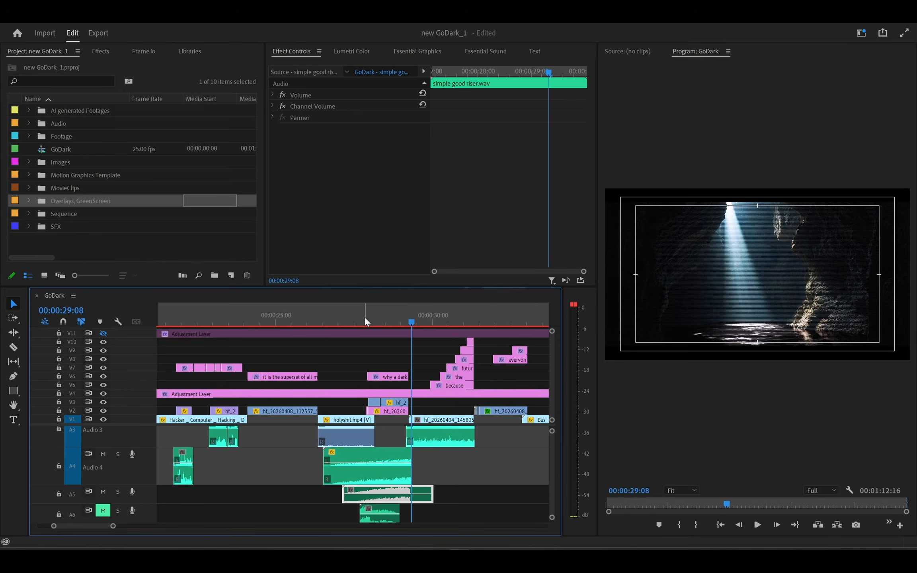
drag(365, 318, 332, 324)
key(space)
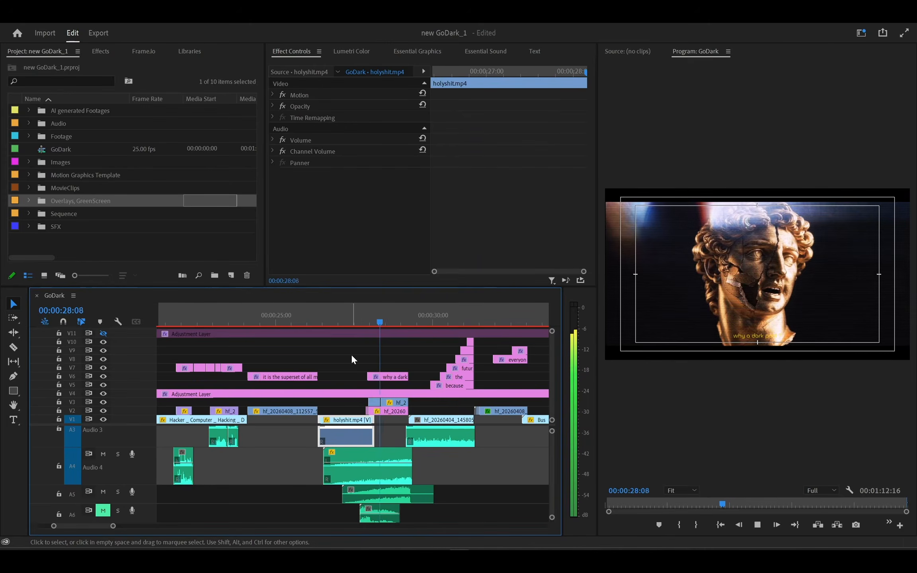
key(space)
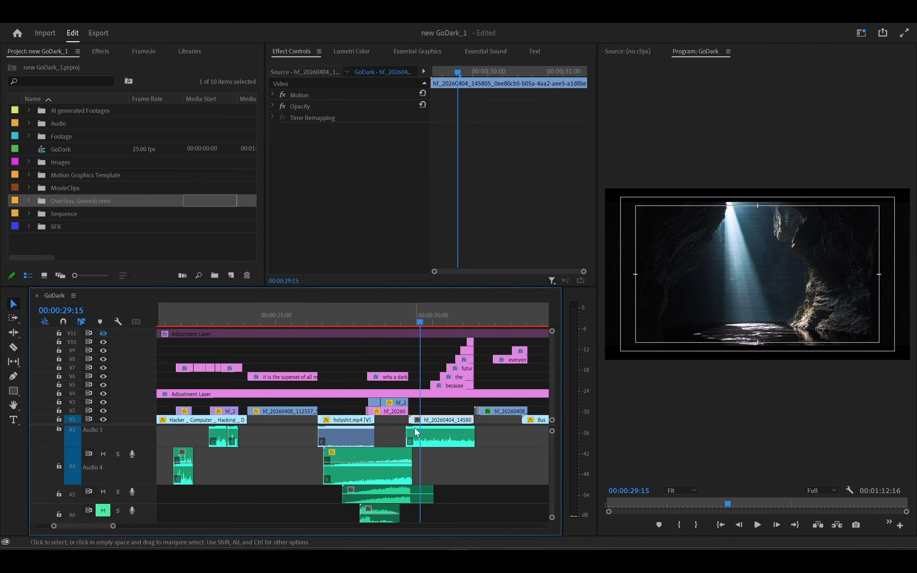
key(space)
key(space)
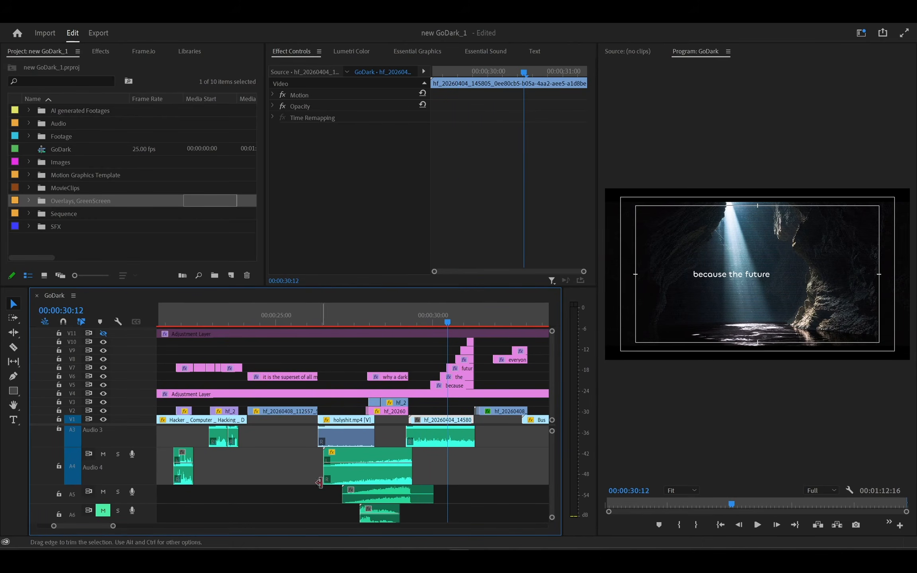
Examine how the text, footage and sound effect layers are distributed across the whole GoDark sequence.
key(minus)
key(minus)
key(minus)
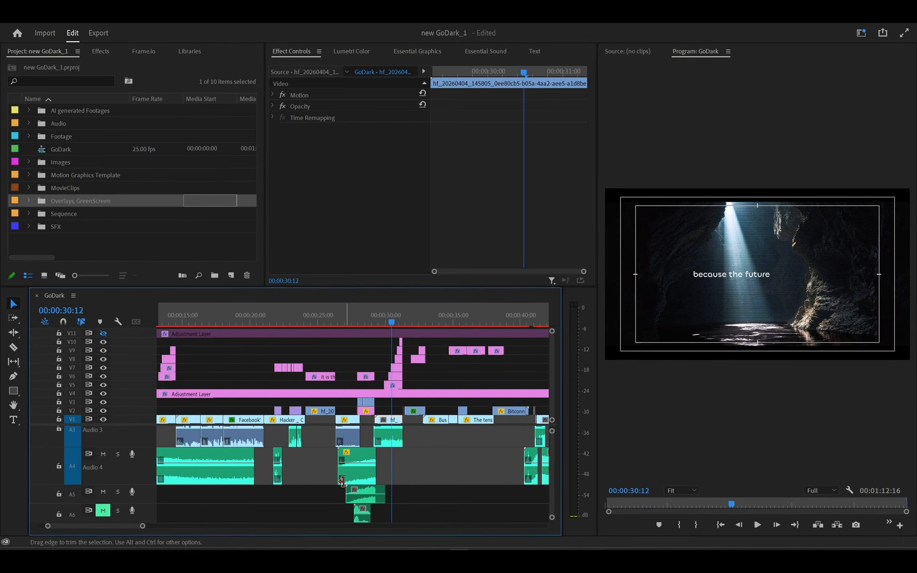
key(minus)
key(minus)
scroll(344, 479, left, 5)
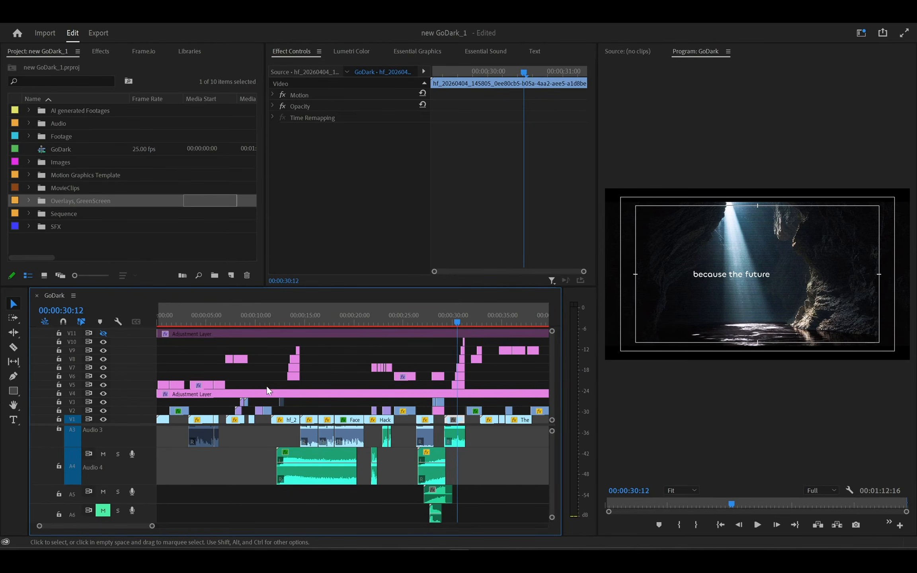
scroll(299, 363, down, 4)
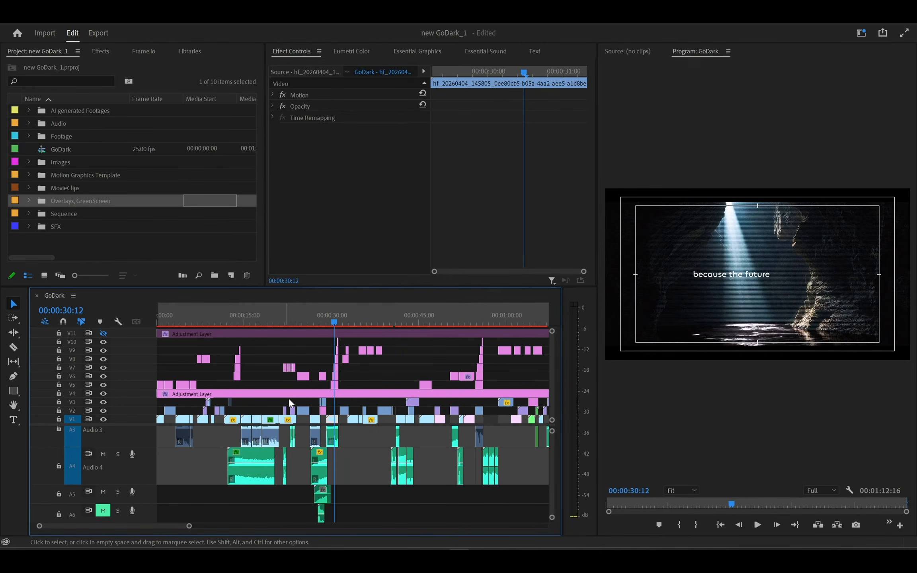
scroll(277, 425, down, 2)
scroll(276, 425, down, 1)
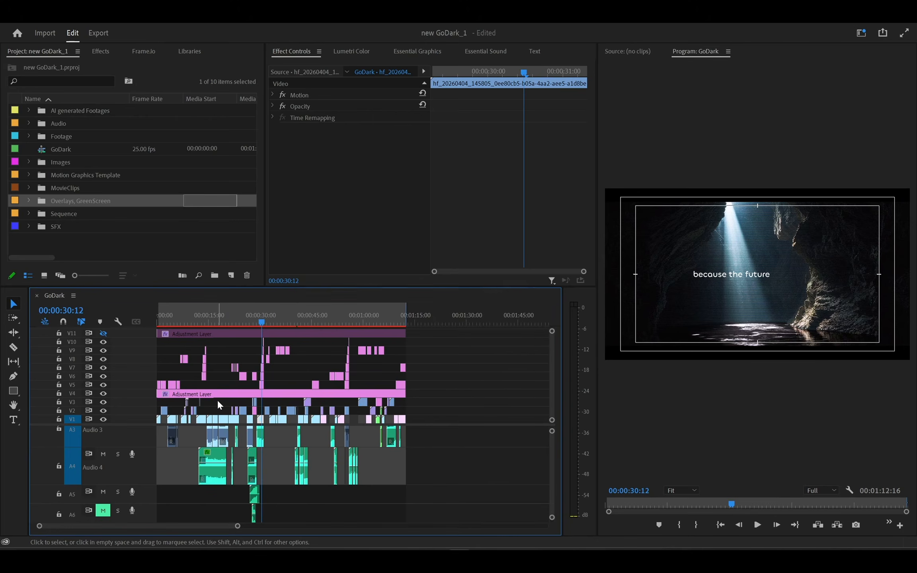
scroll(241, 420, up, 1)
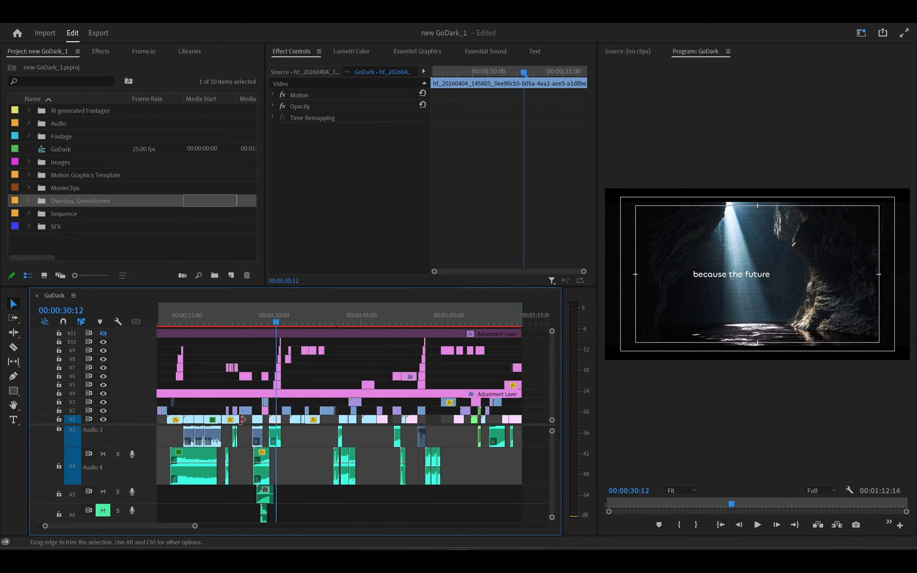
scroll(187, 434, up, 1)
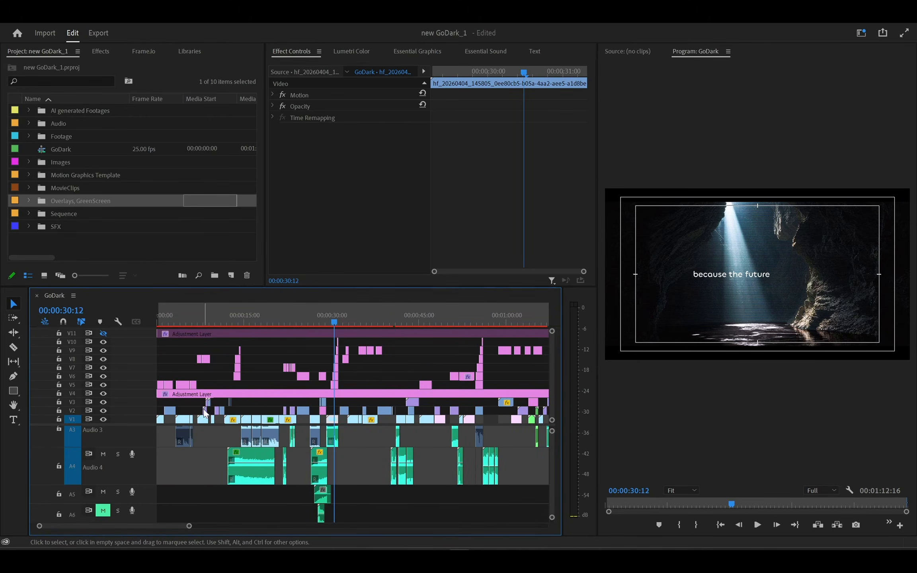
scroll(238, 392, up, 2)
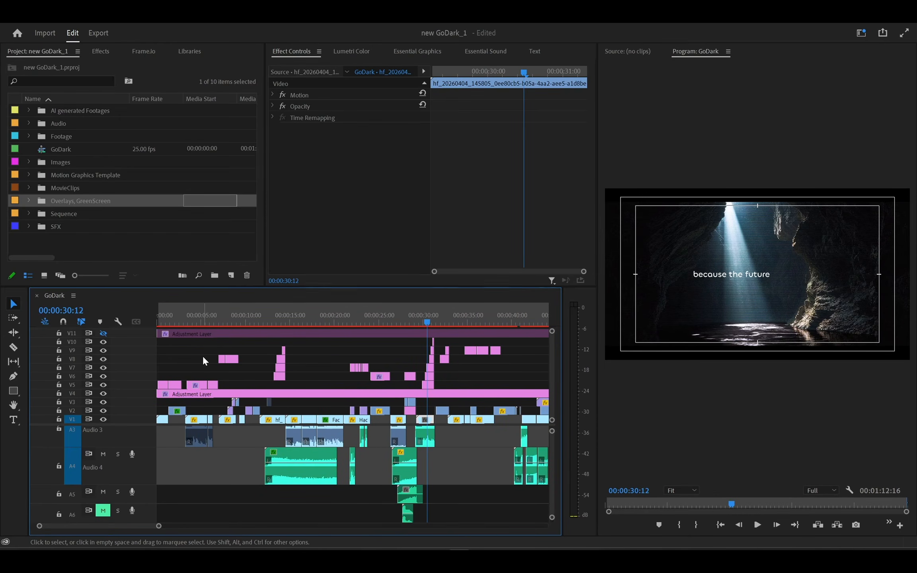
scroll(202, 356, down, 2)
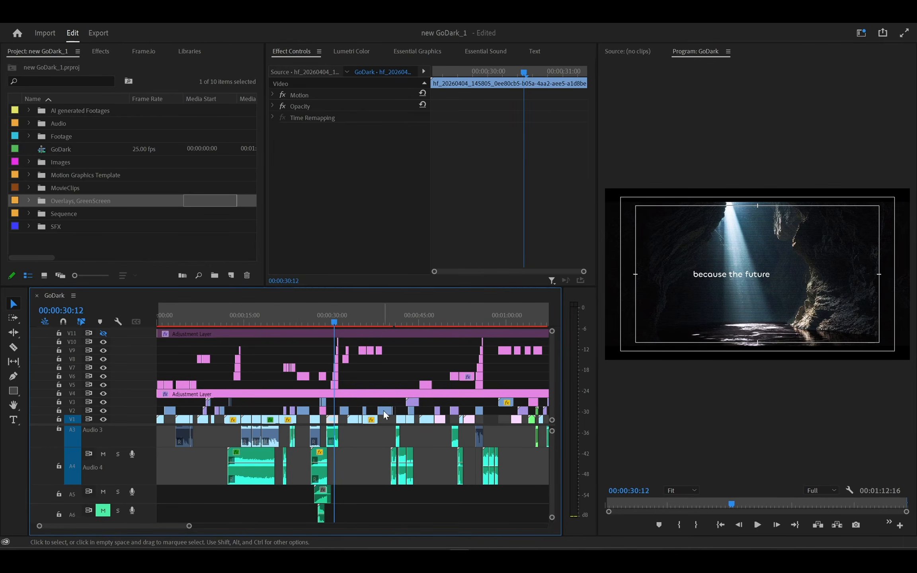
Play the stopwatch shot after the Solana shot with its A4 sound effect, stopping at about 00:00:43:18.
scroll(432, 442, up, 5)
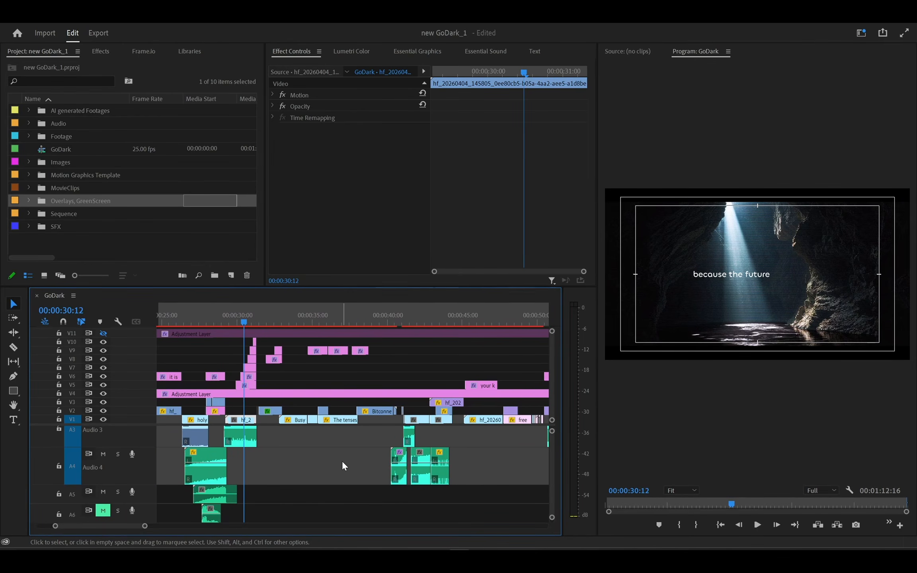
scroll(443, 446, down, 3)
scroll(403, 438, down, 3)
scroll(400, 439, down, 1)
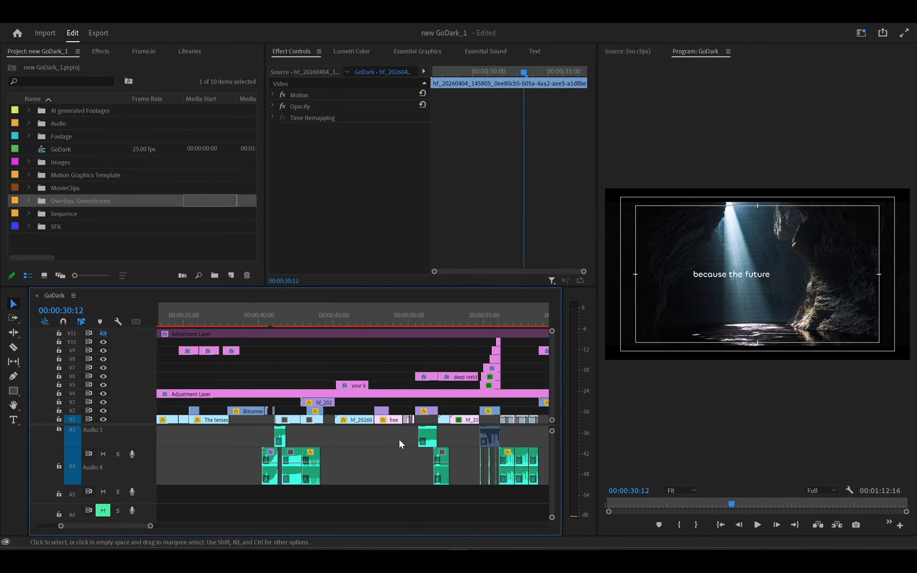
scroll(310, 443, up, 3)
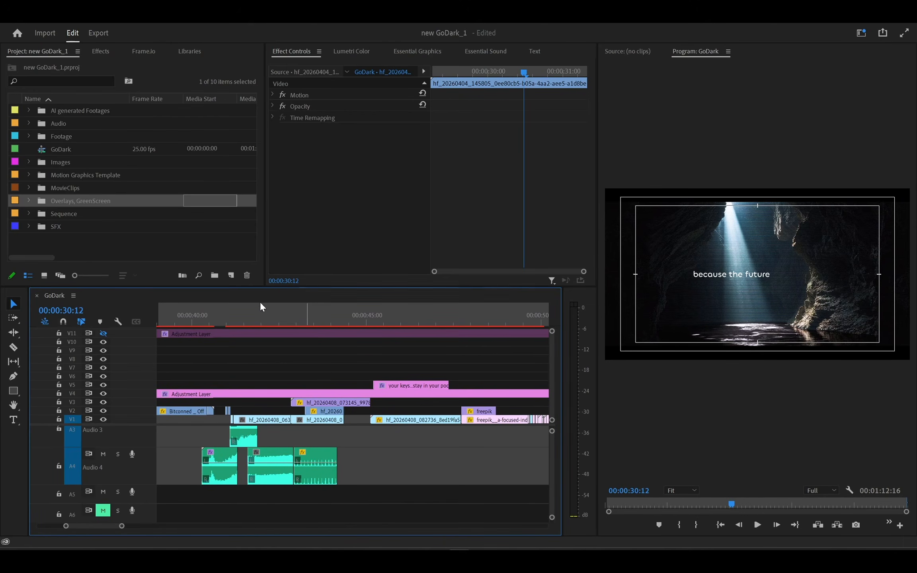
click(284, 322)
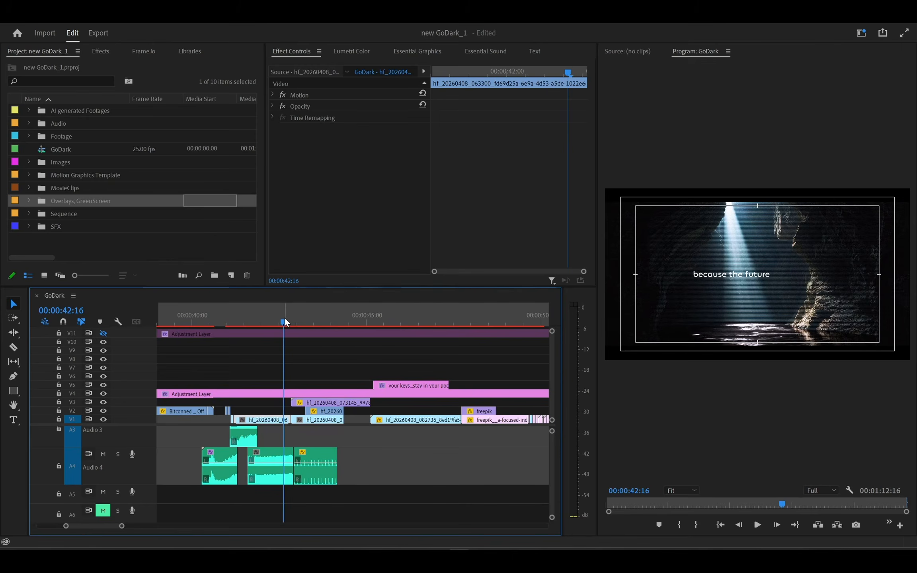
key(space)
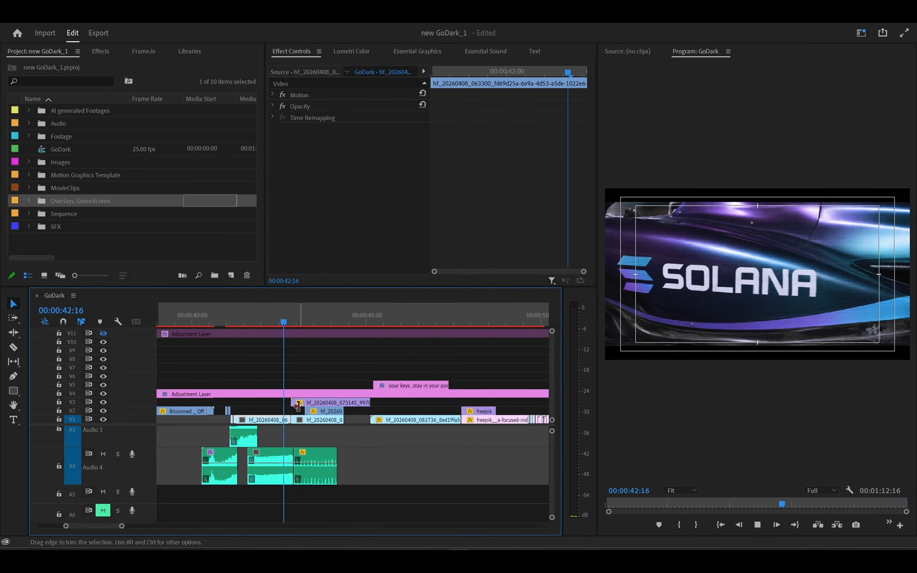
click(297, 322)
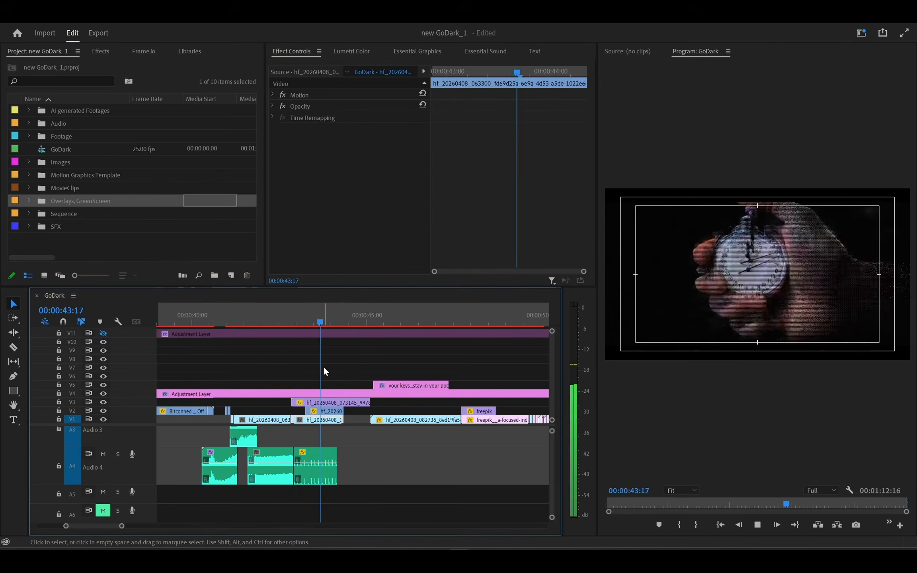
key(space)
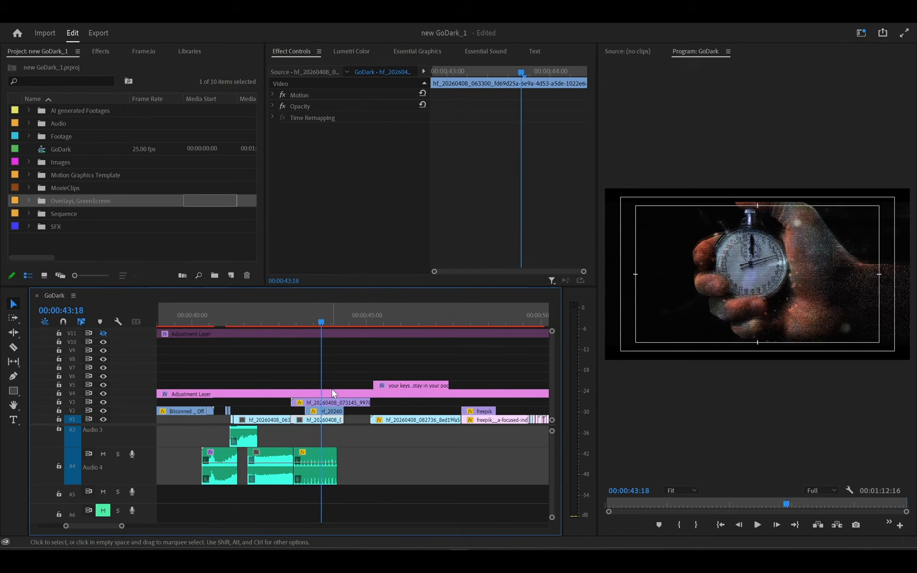
Replay the cut from the eye shot into the stopwatch shot, then park the playhead at 00:00:41:24.
click(297, 321)
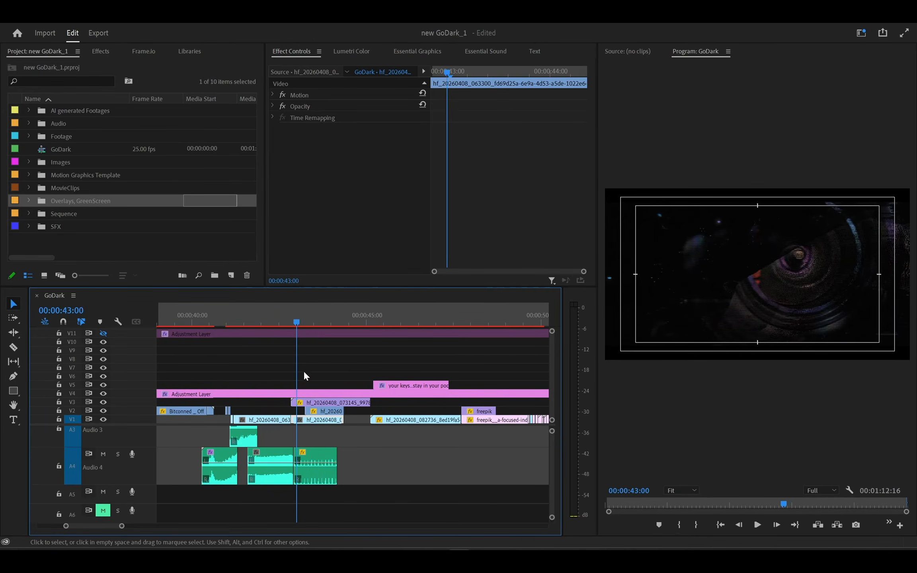
click(281, 318)
key(space)
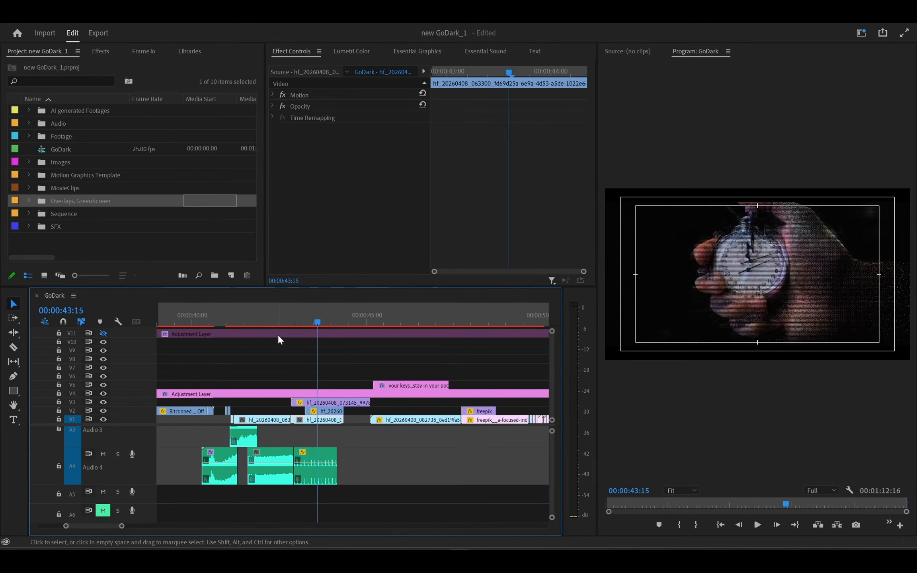
click(242, 311)
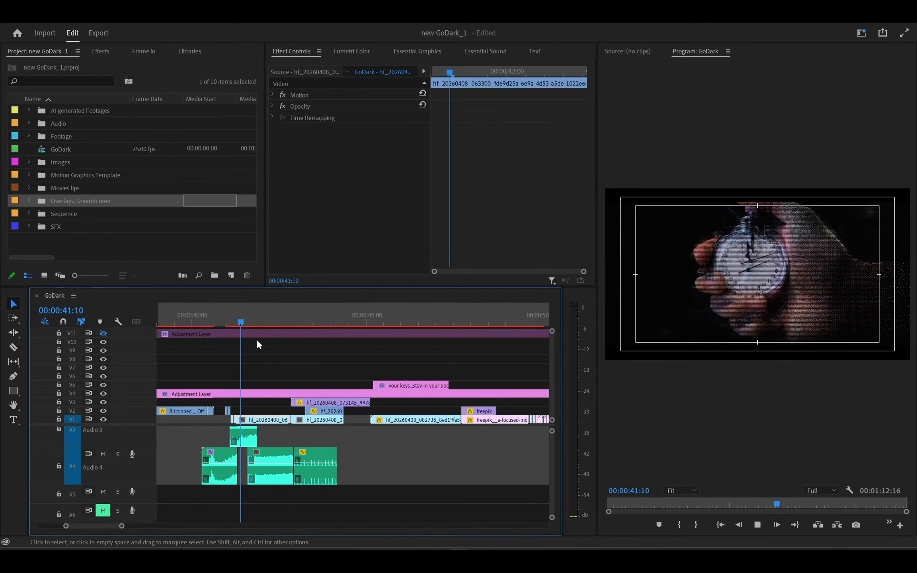
key(space)
click(261, 315)
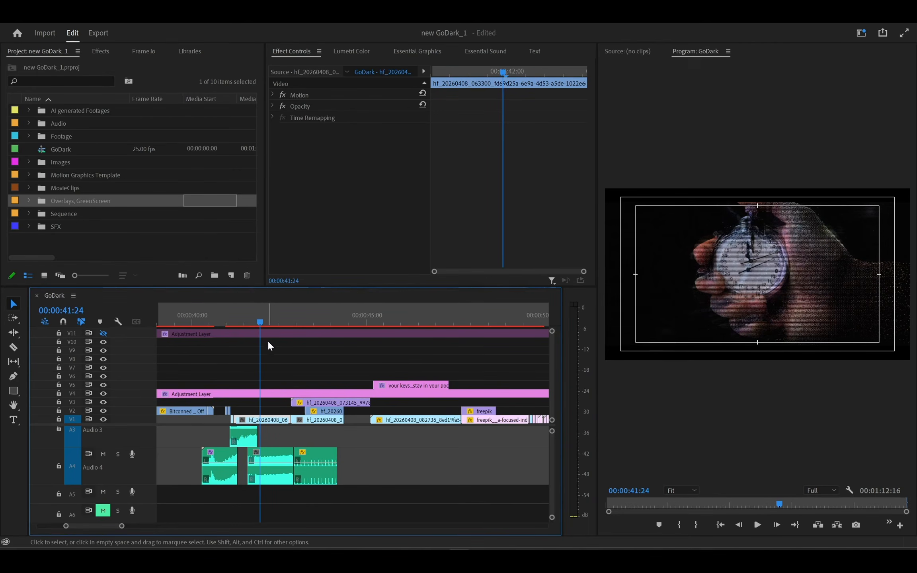
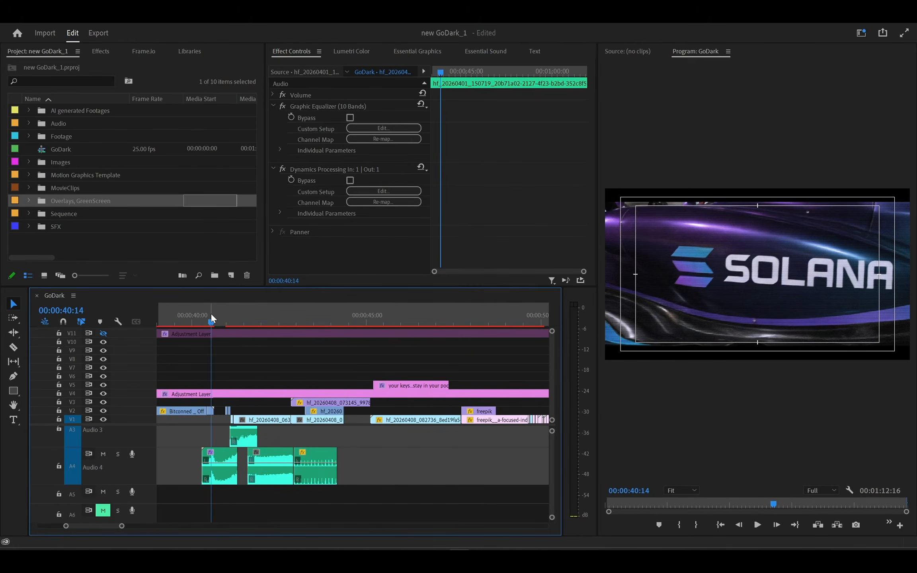
Play the Solana shot from 00:00:40:14, then the stopwatch shot up to 00:00:44:00, with their A4 sound effects.
key(space)
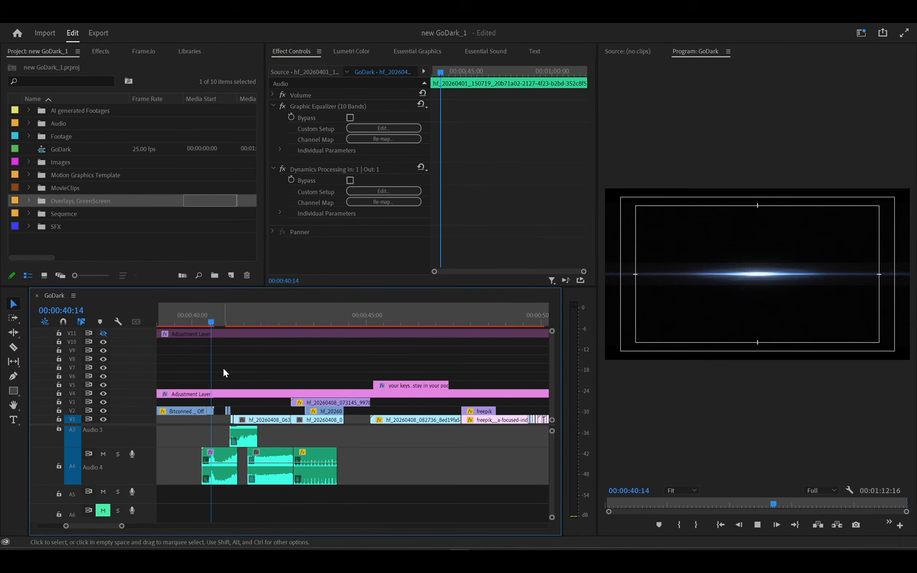
key(space)
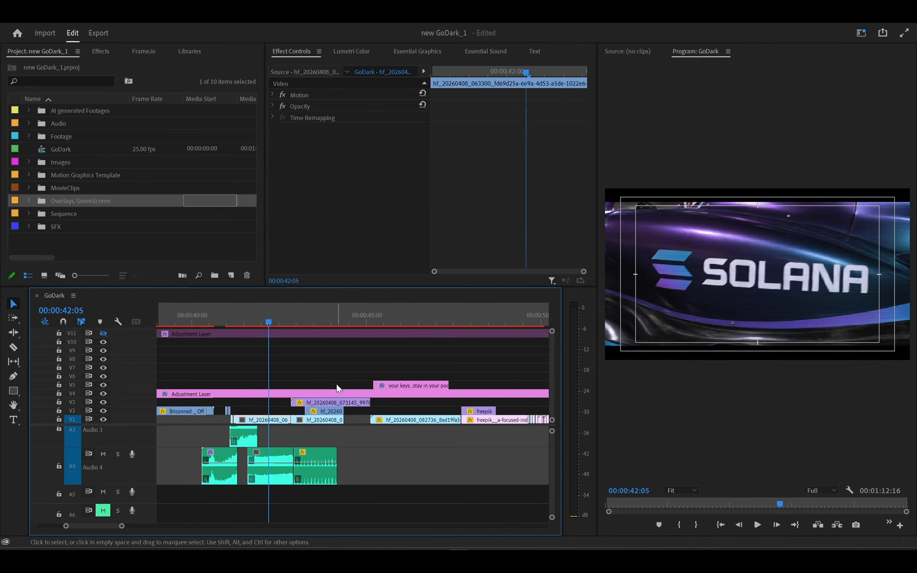
scroll(291, 456, right, 4)
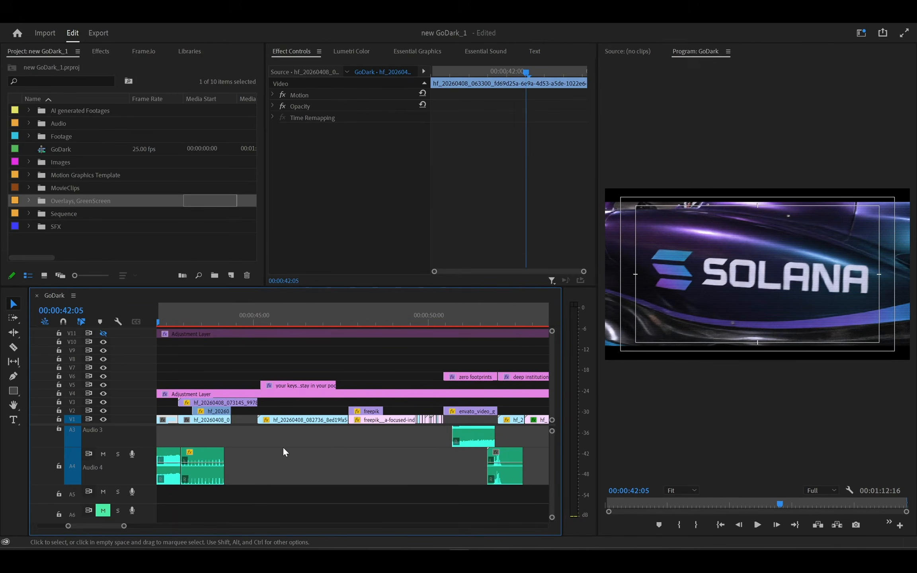
click(201, 314)
key(space)
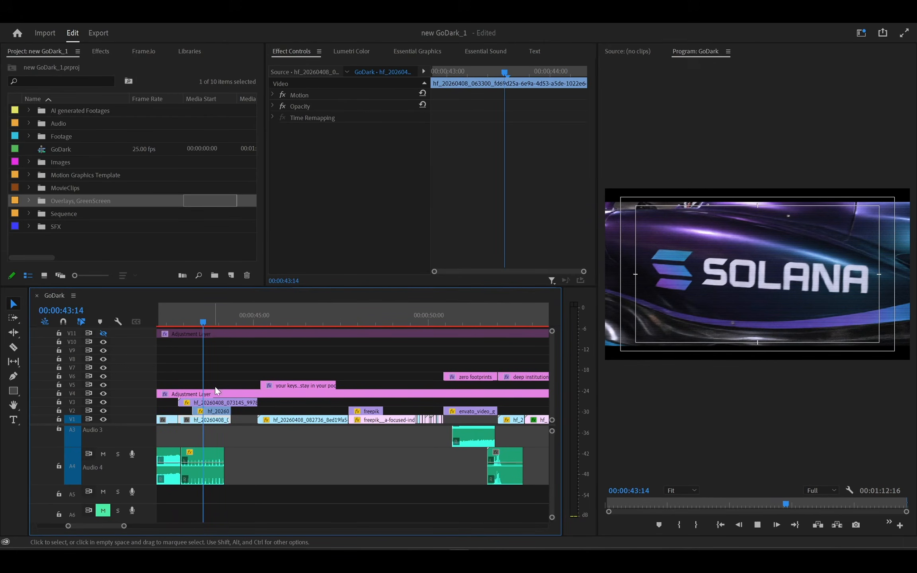
key(space)
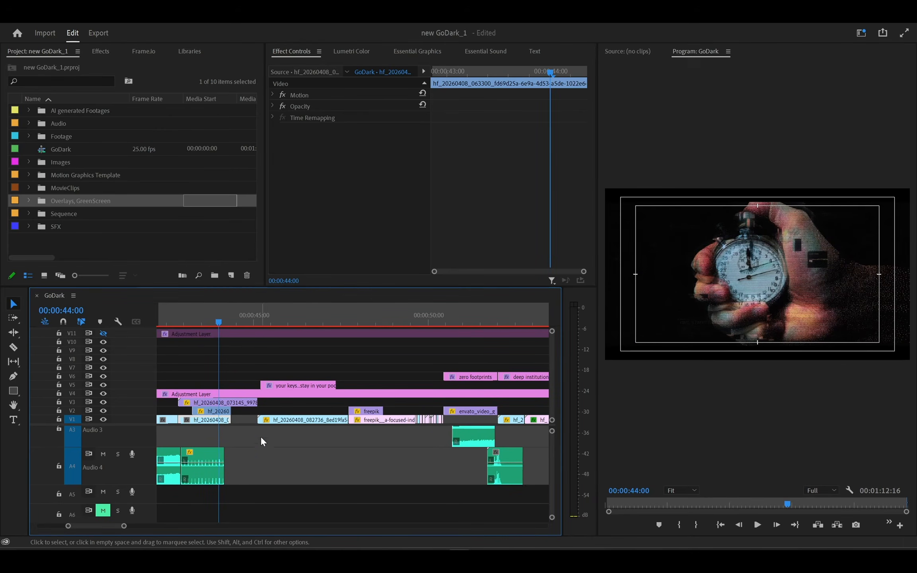
Examine how the A3 to A6 sound effects are spaced beneath the footage and text across the GoDark sequence.
scroll(287, 404, down, 2)
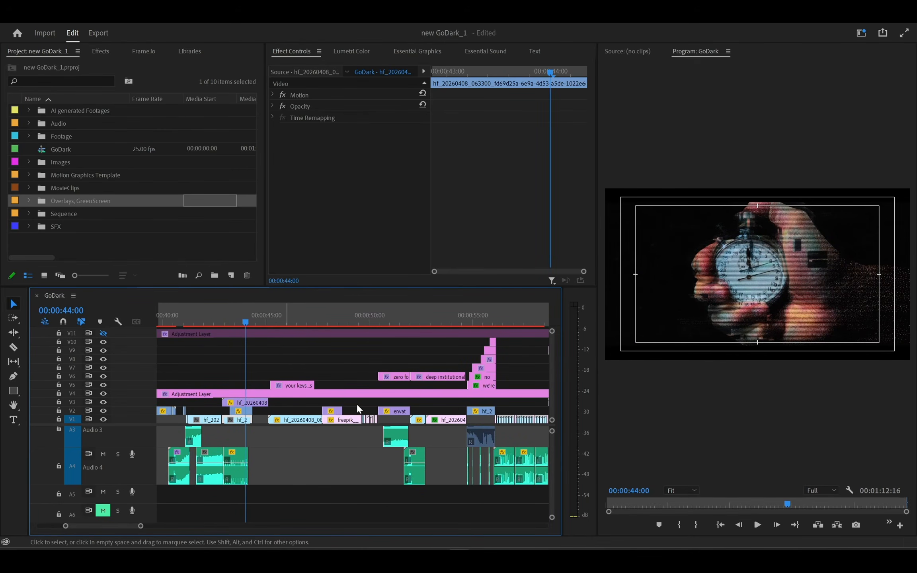
scroll(306, 424, down, 2)
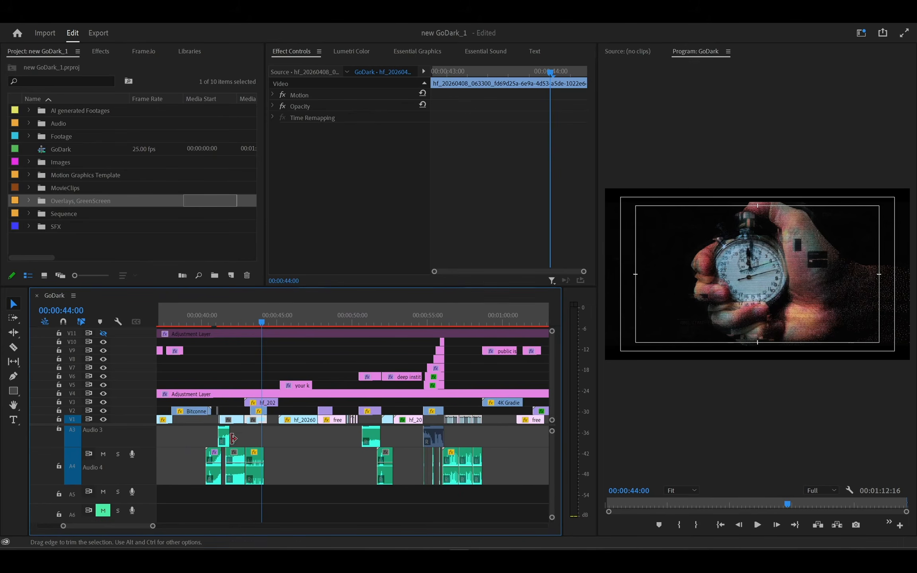
scroll(234, 439, down, 1)
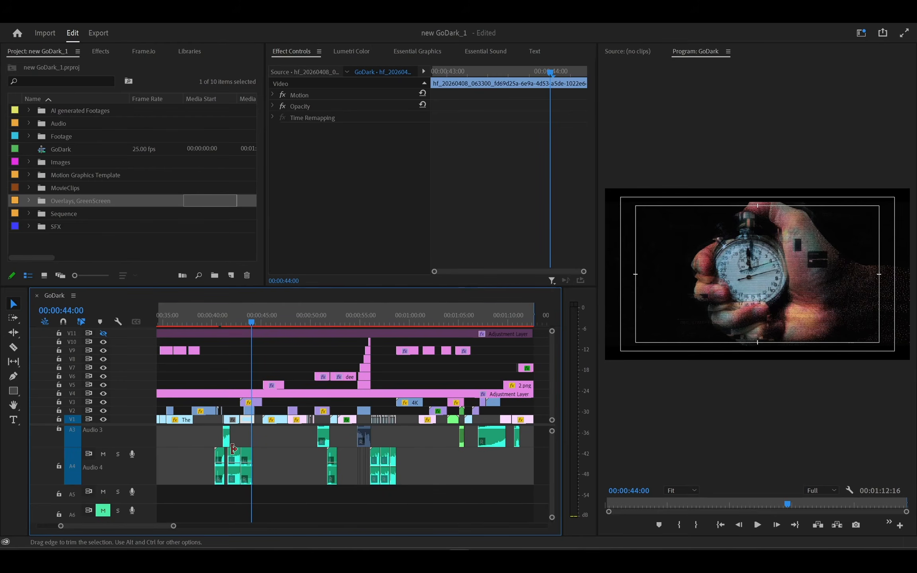
scroll(286, 445, down, 3)
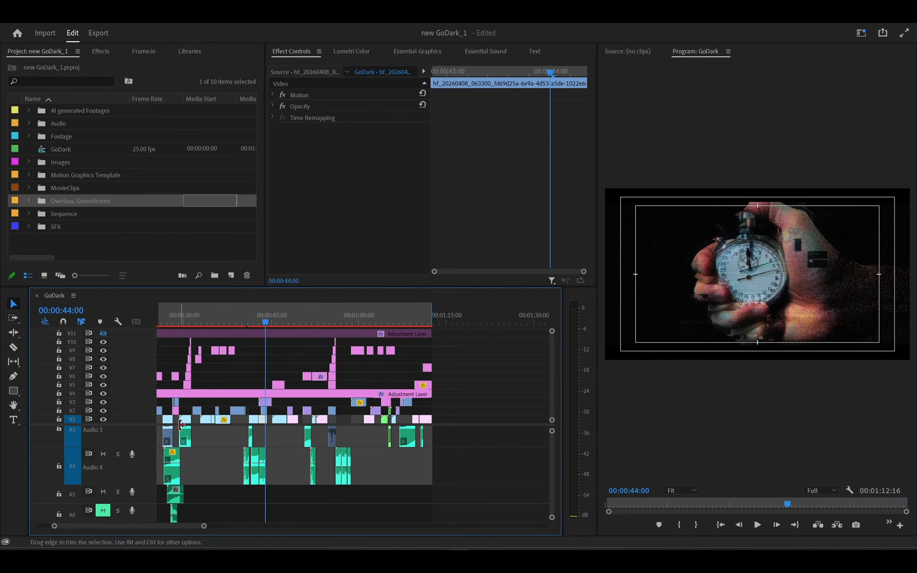
scroll(215, 431, up, 3)
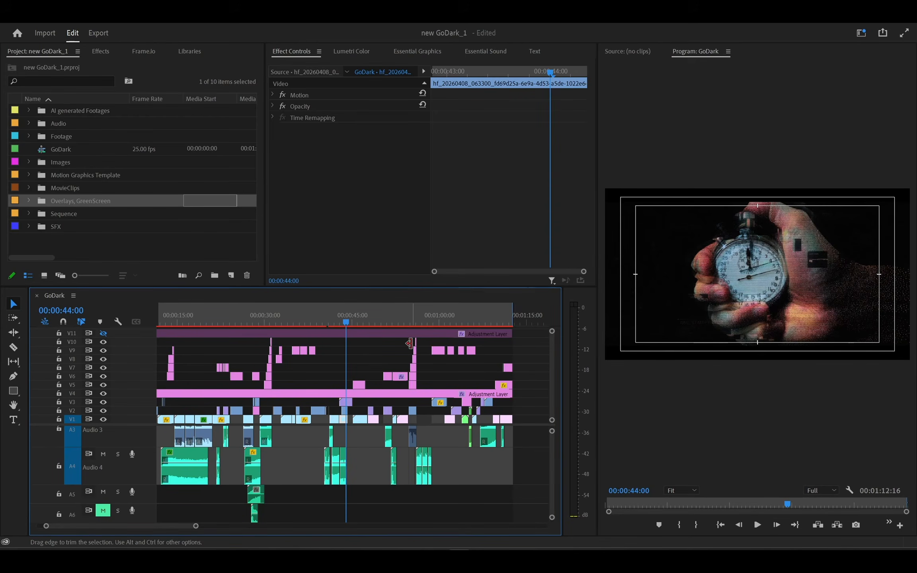
scroll(420, 472, up, 2)
scroll(418, 468, up, 4)
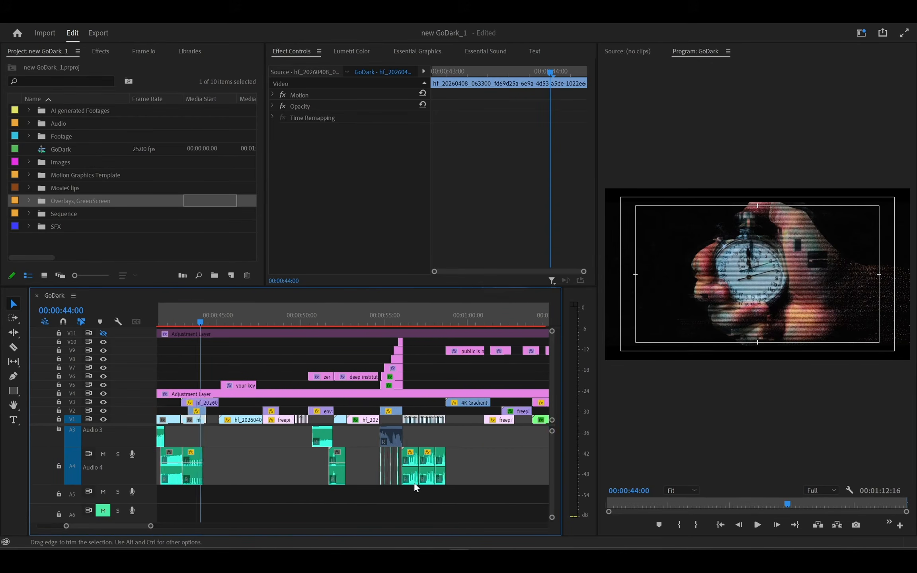
Play the "zero footprints" desert shot with A3 muted, from 00:00:50:15 to 00:00:51:15.
click(296, 314)
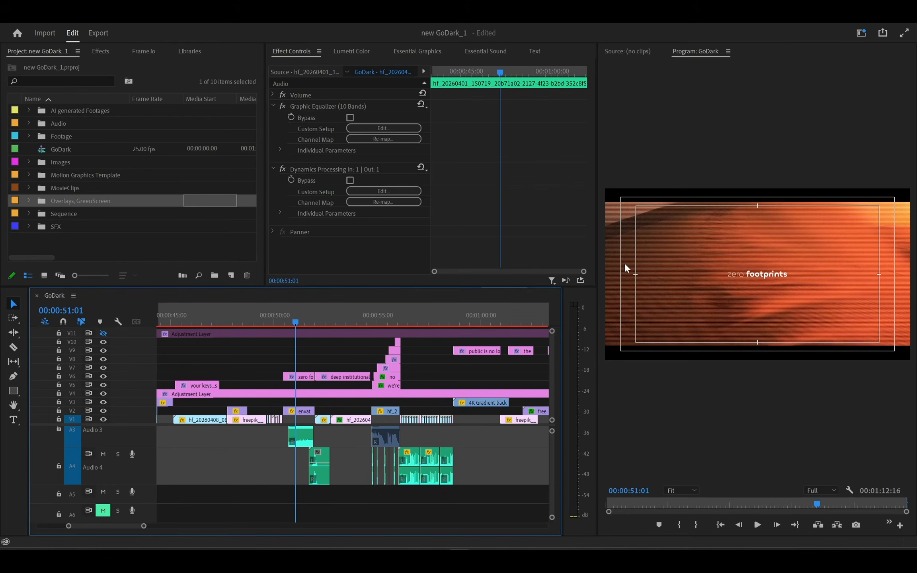
click(287, 317)
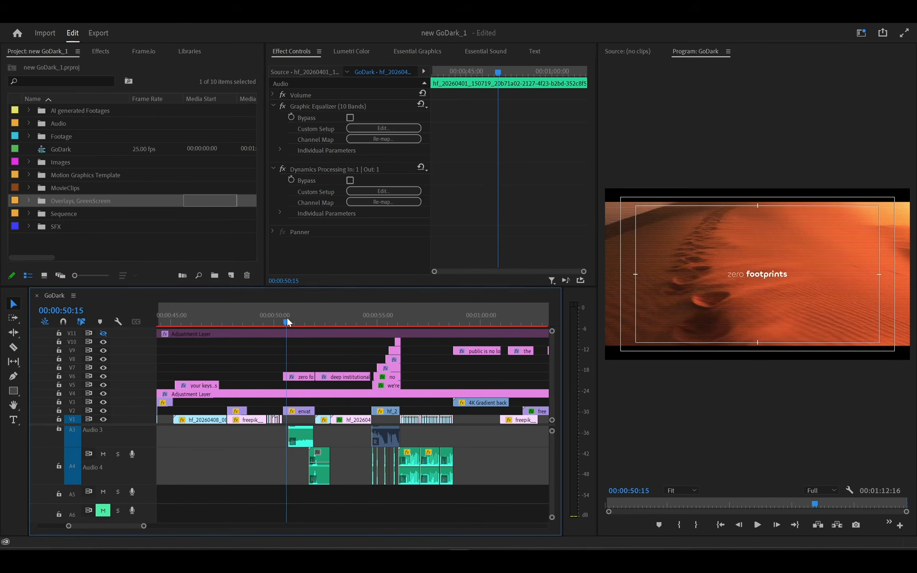
key(space)
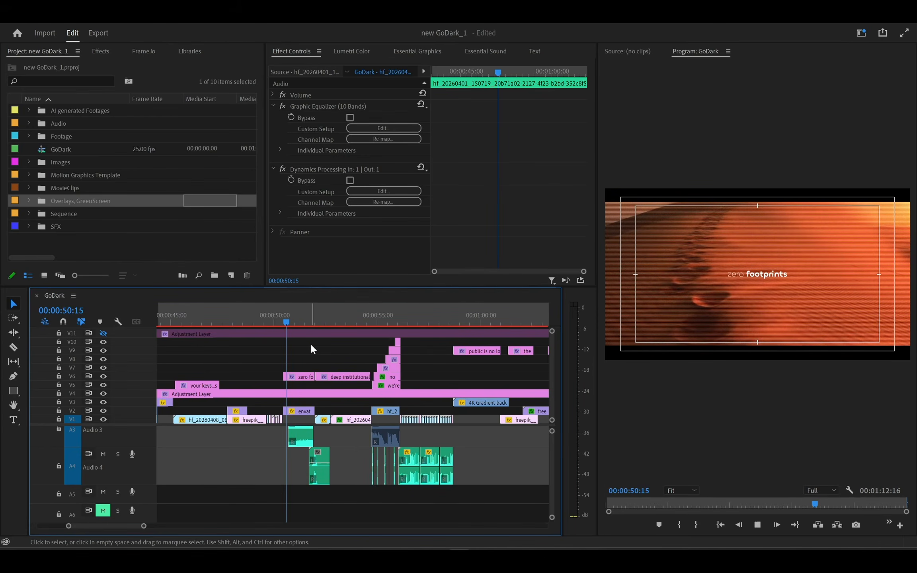
key(space)
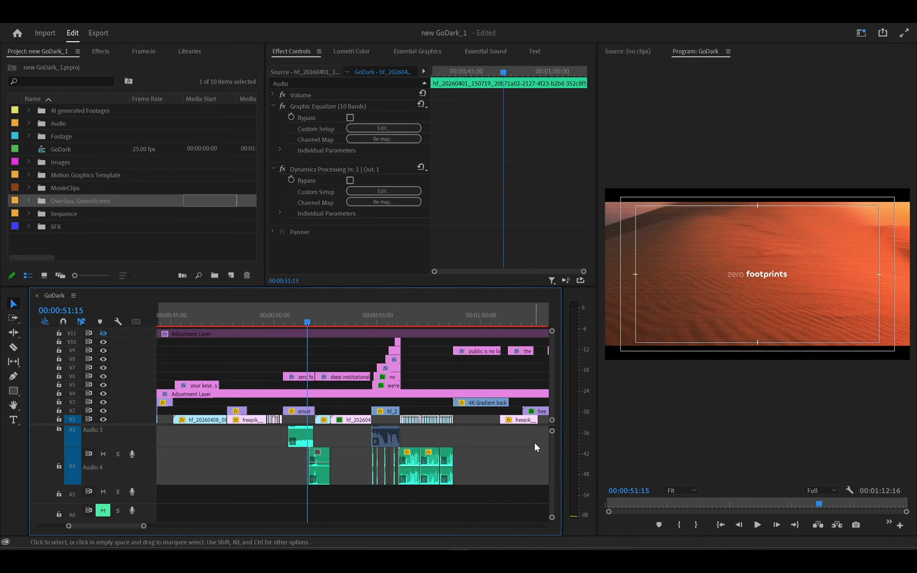
Unmute the A3 effects track and replay the "zero footprints" desert shot, stopping at 00:00:51:16.
scroll(120, 460, up, 3)
scroll(120, 460, down, 1)
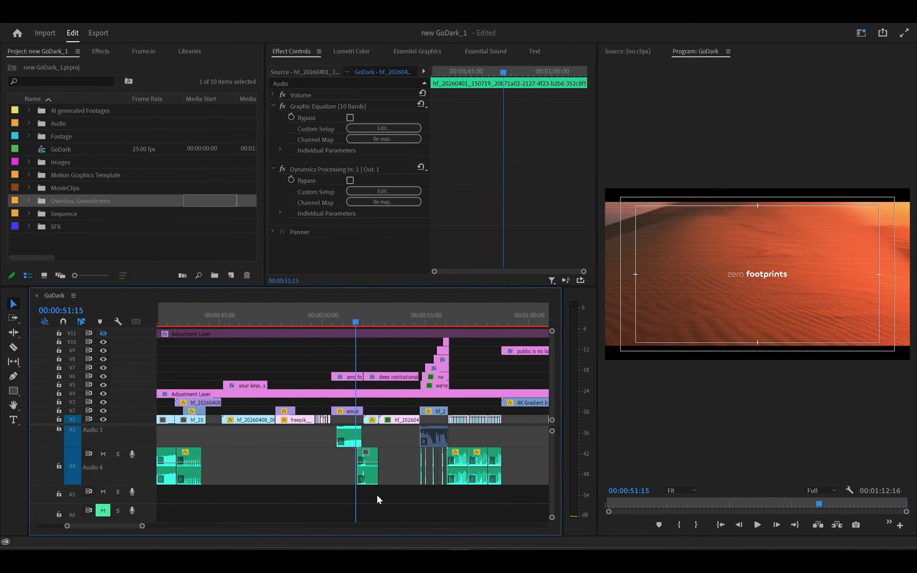
scroll(552, 443, down, 1)
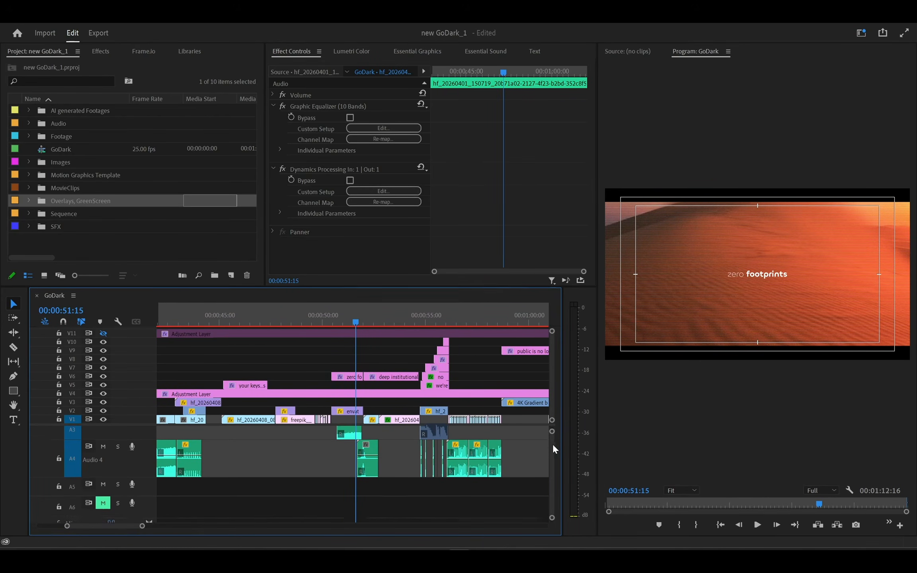
scroll(551, 442, up, 2)
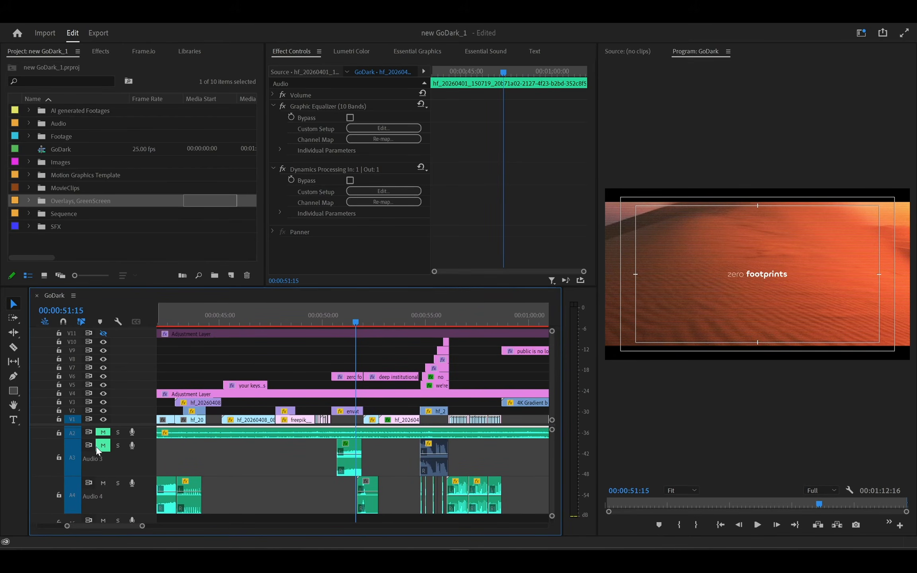
click(330, 322)
key(space)
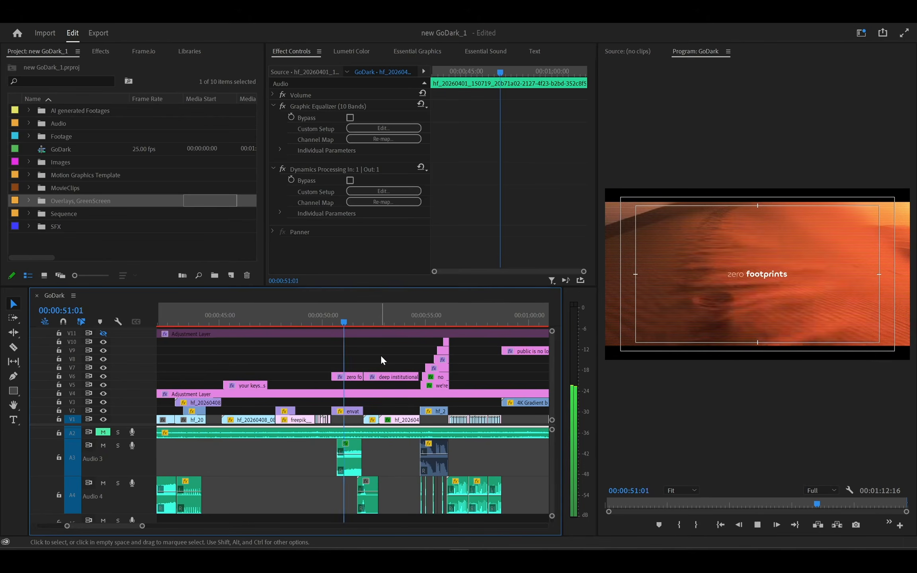
key(space)
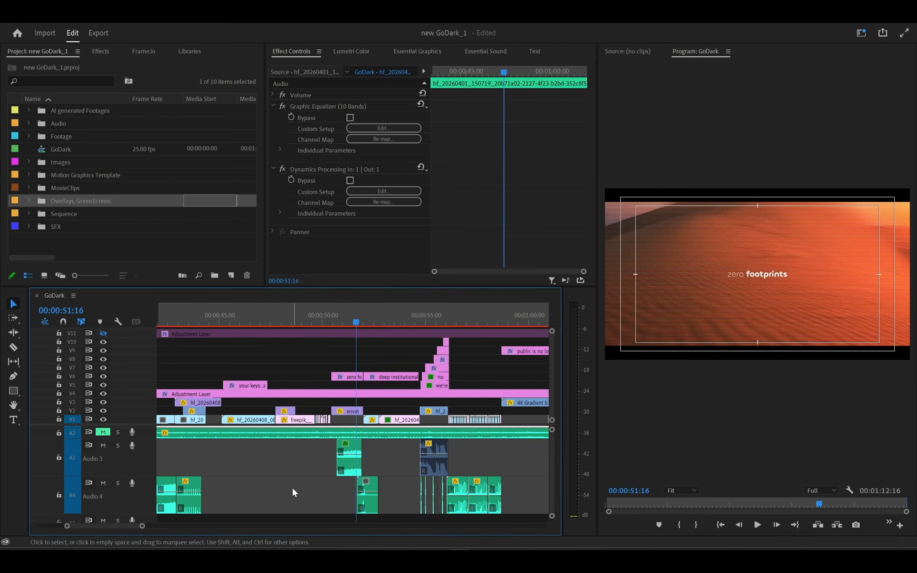
Examine the gaps between effect clips on A3 and A4, then show the "deep institutional liquidity" shot at 00:00:53:06.
scroll(308, 485, down, 2)
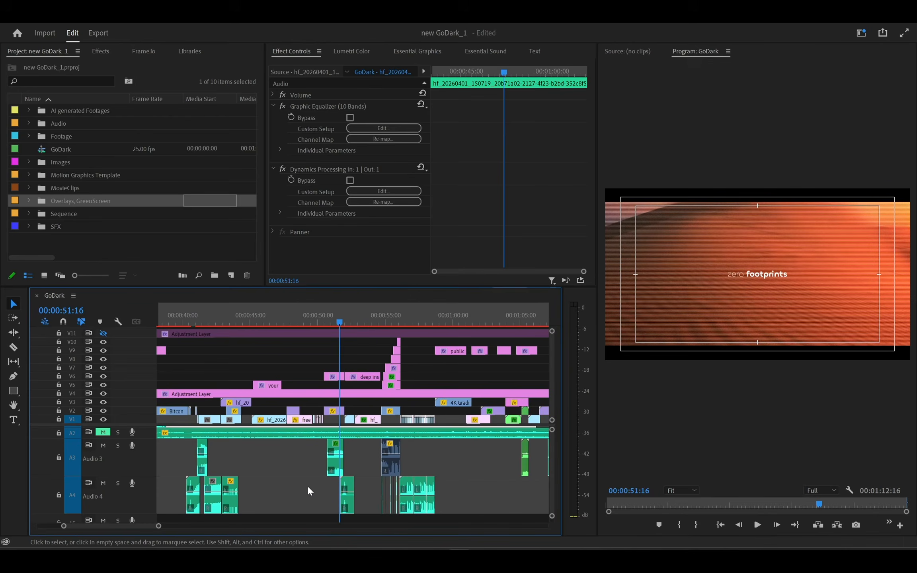
scroll(309, 473, down, 2)
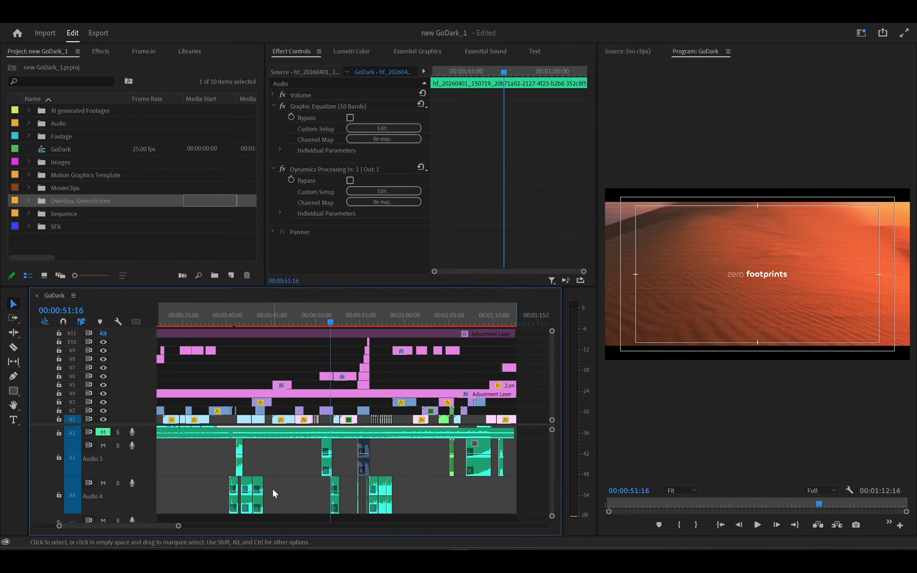
scroll(350, 476, up, 3)
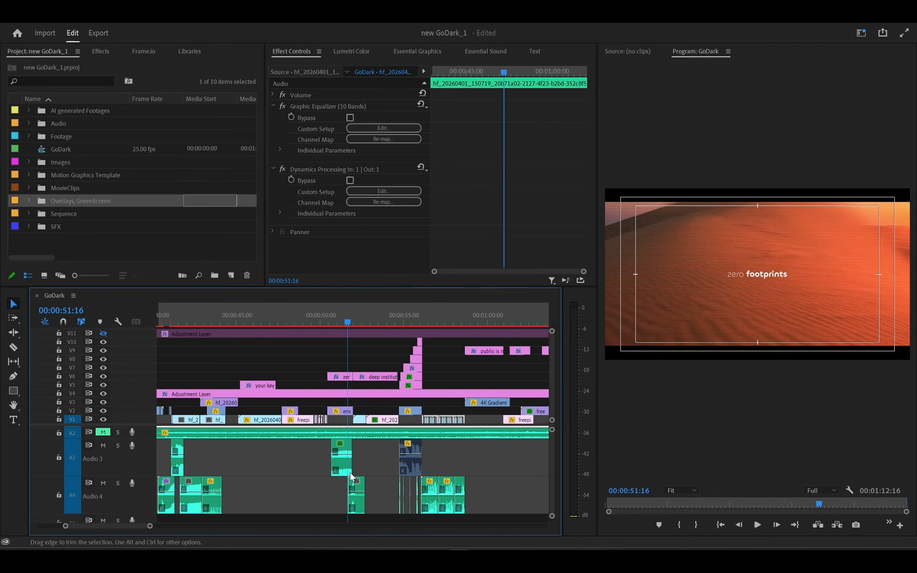
scroll(352, 476, up, 2)
scroll(350, 473, down, 2)
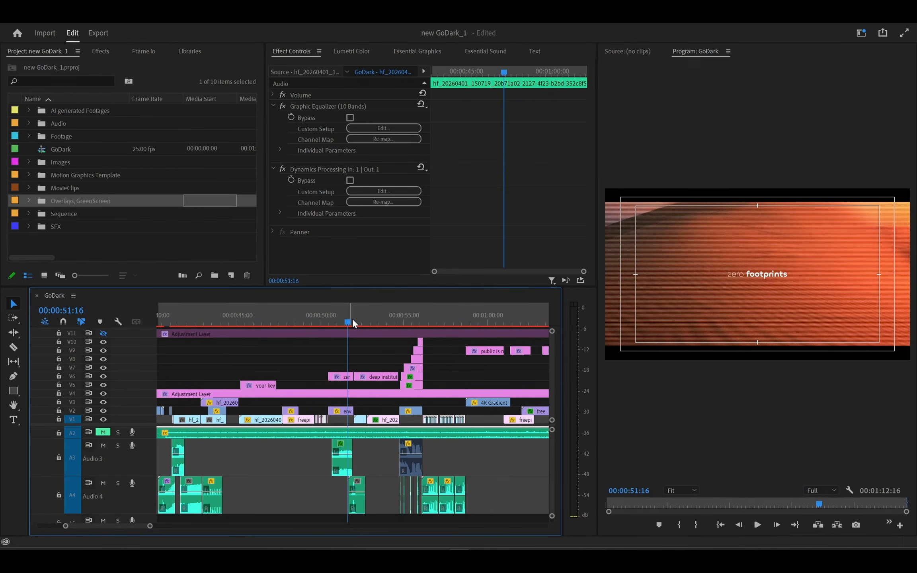
click(374, 317)
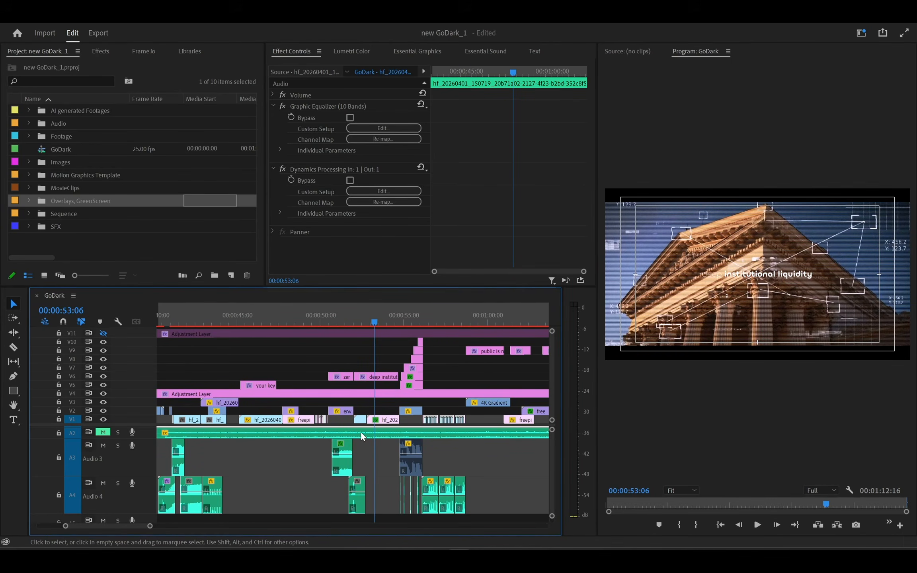
Play the fast-cut desert desk section from 00:00:56:09 and inspect its A4 effect clips up close at 00:00:56:14.
scroll(363, 436, right, 3)
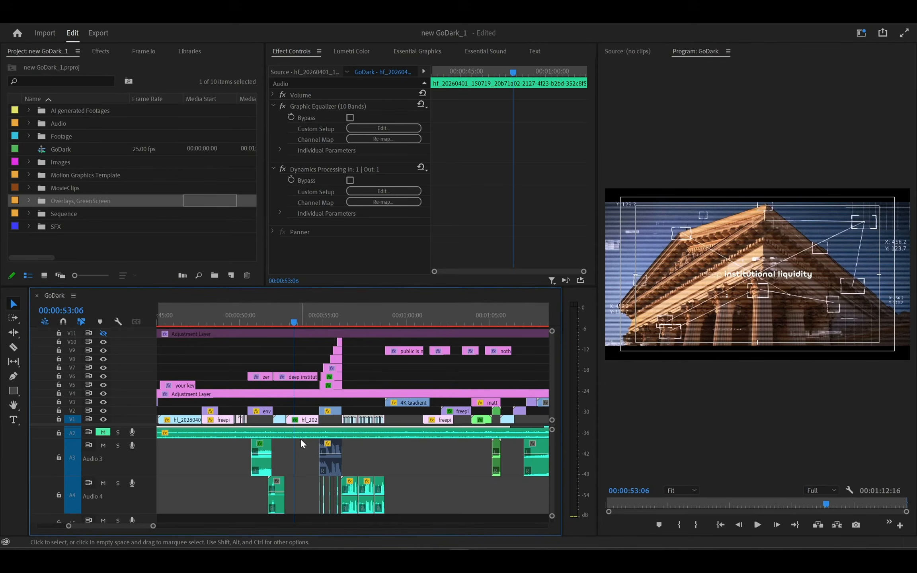
scroll(308, 453, right, 2)
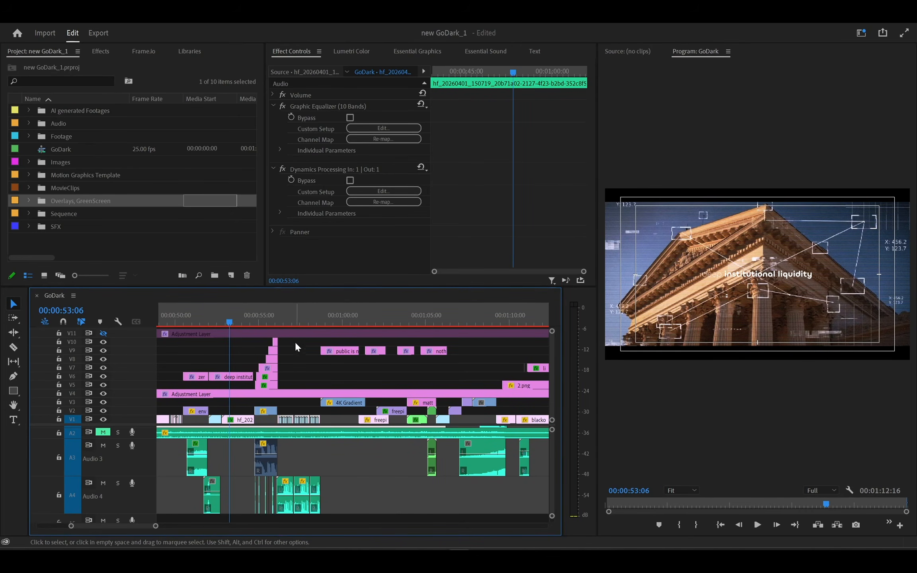
click(281, 314)
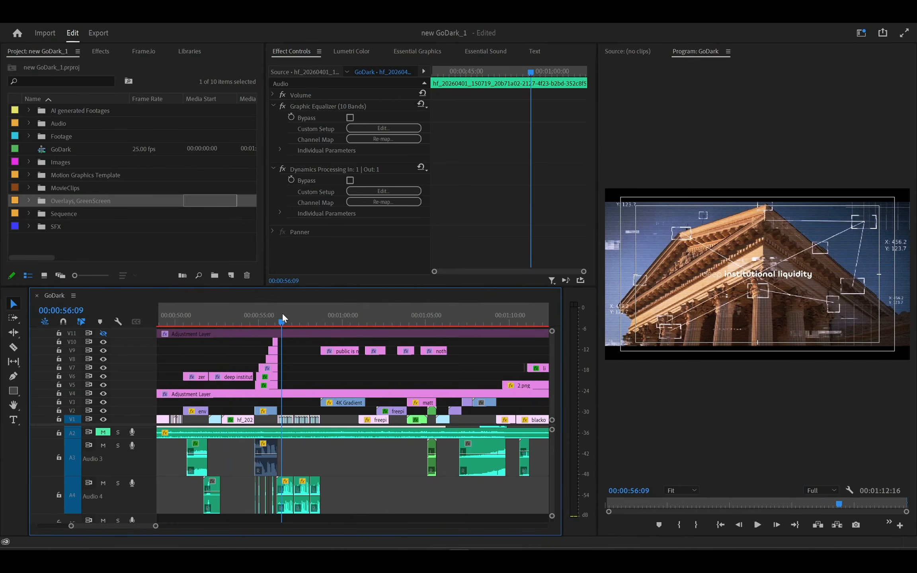
key(space)
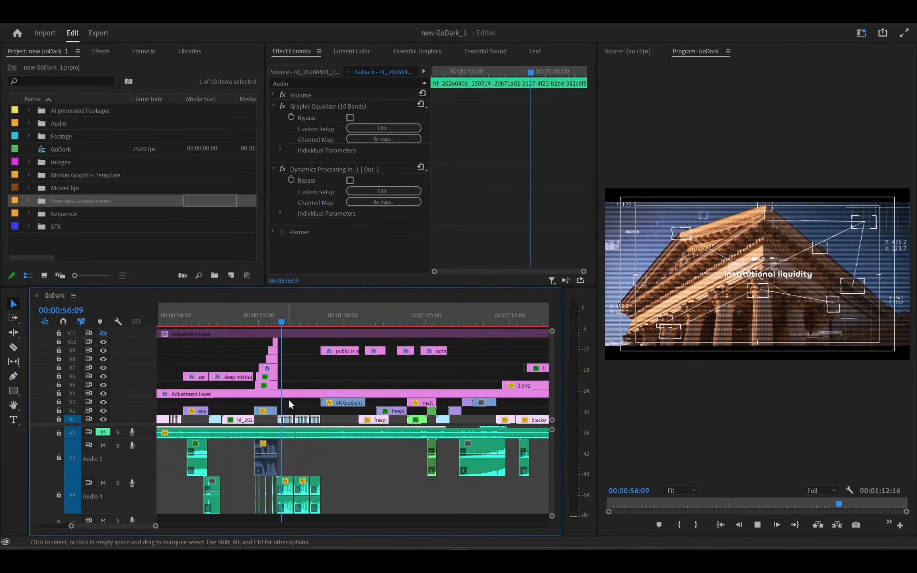
key(space)
drag(296, 320, 285, 322)
scroll(308, 378, up, 3)
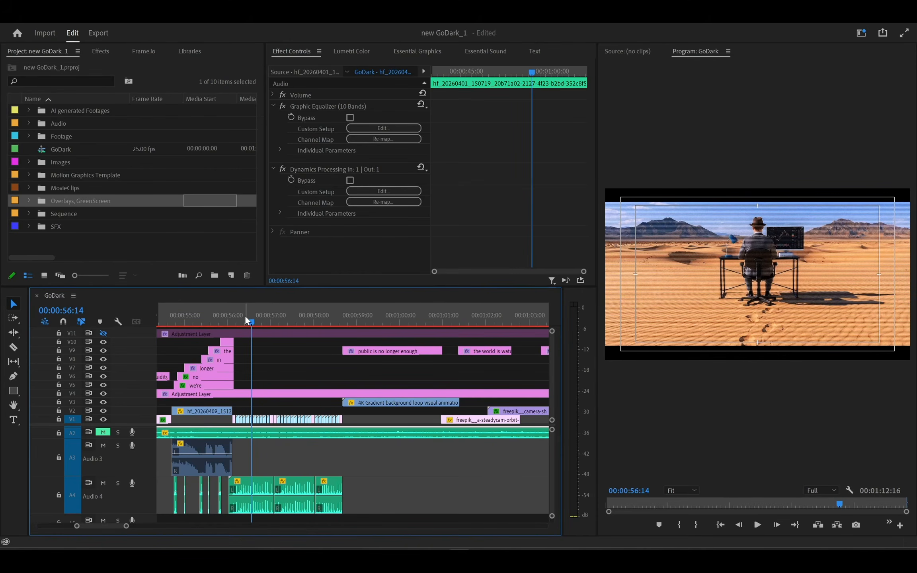
Replay the fast-cut desk section from 00:00:56:09, stopping at 00:00:58:07.
drag(244, 314, 234, 317)
key(space)
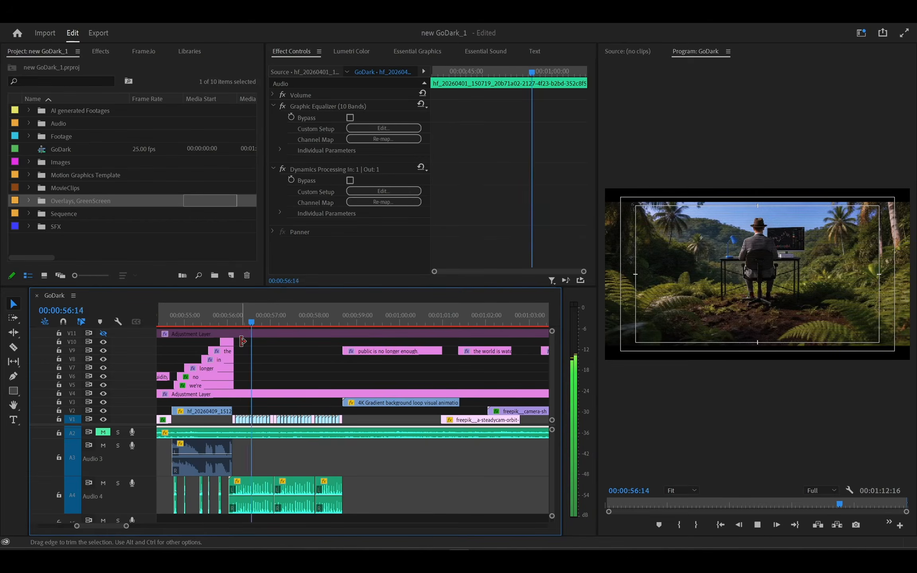
drag(243, 314, 238, 316)
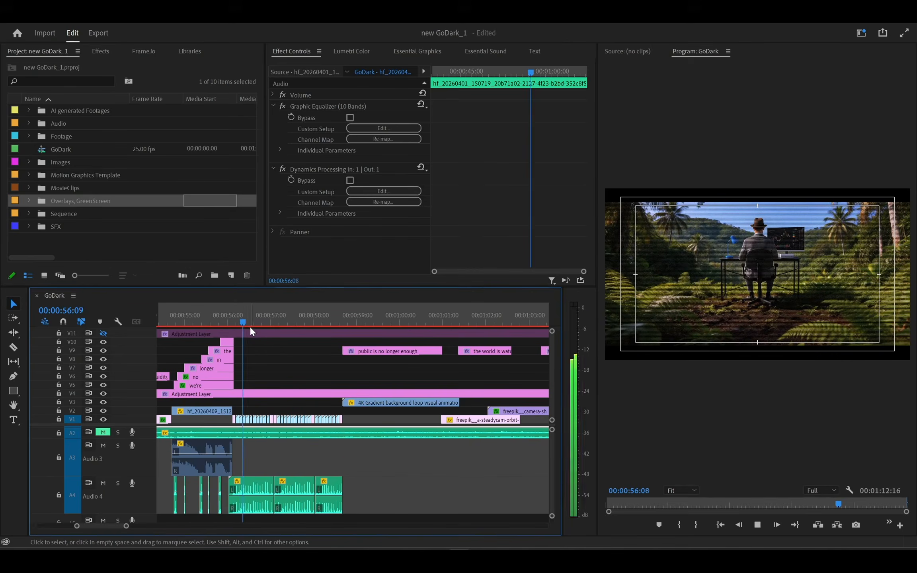
key(space)
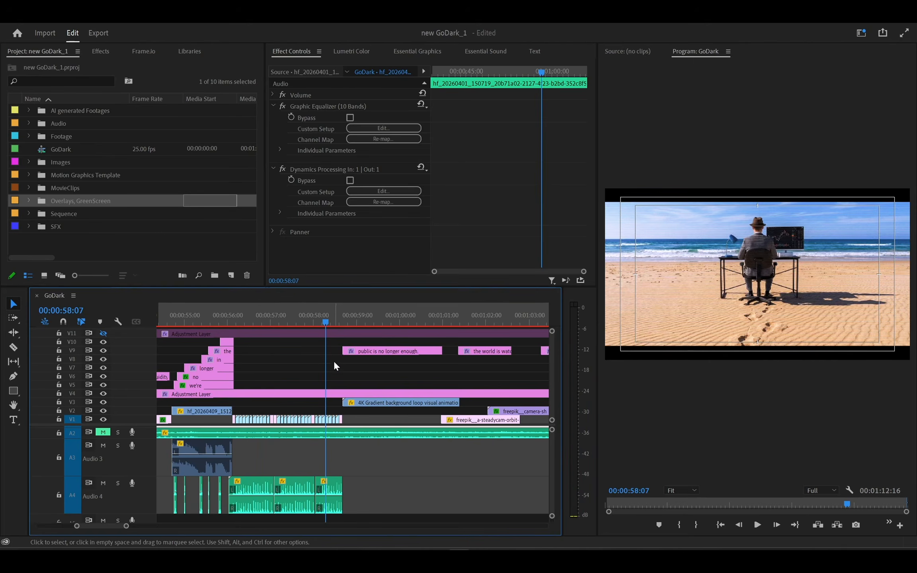
Play the closing section from 00:01:08:08 through the hooded hacker shot while its rising A3 effect clip sounds.
scroll(339, 364, down, 3)
scroll(330, 372, down, 5)
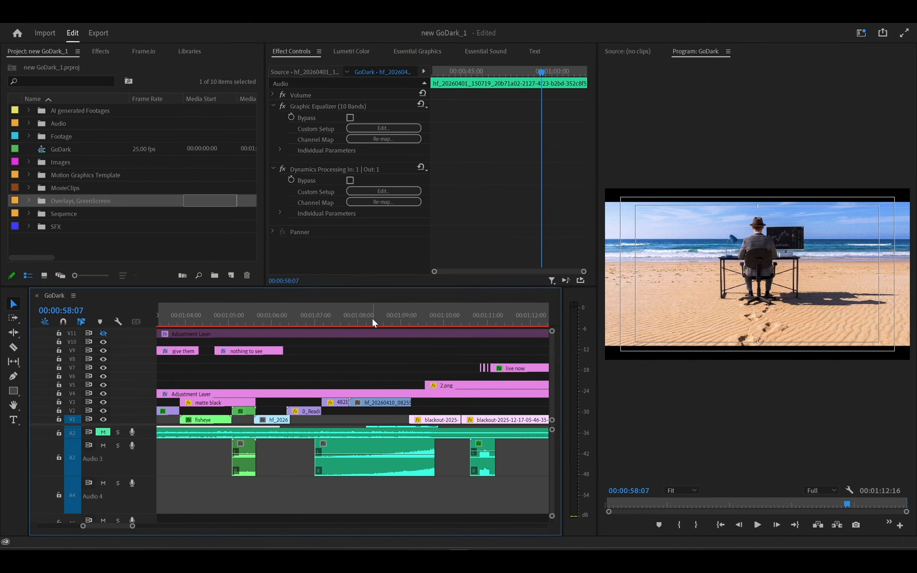
click(371, 317)
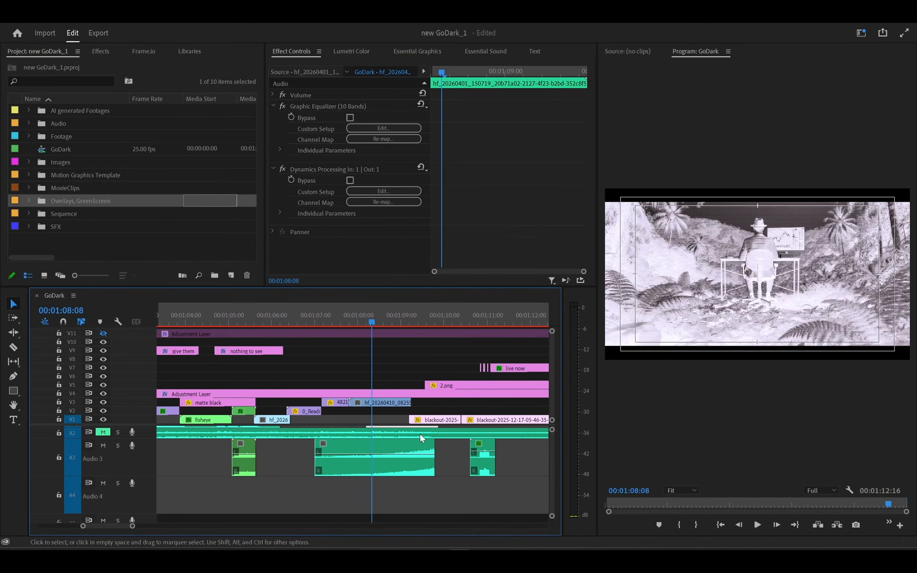
key(space)
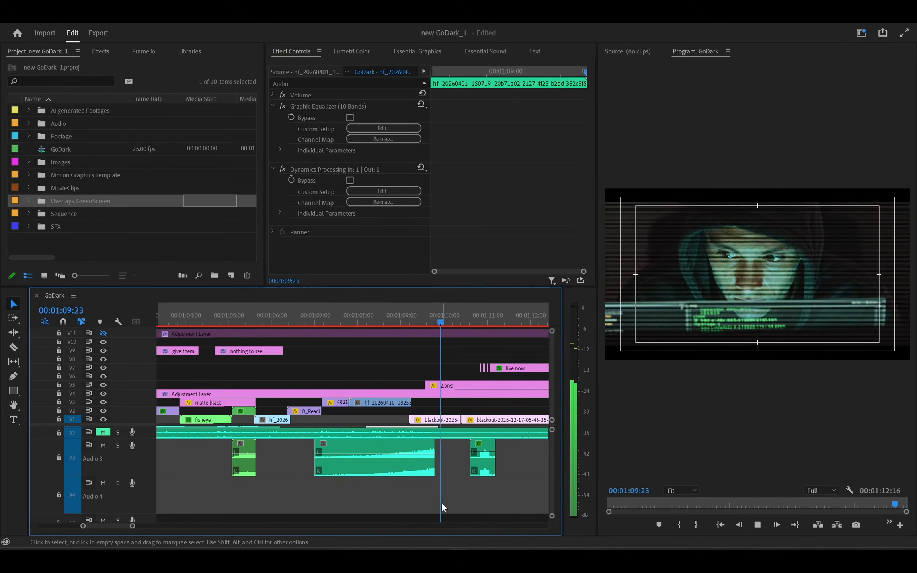
key(space)
Replay the hooded hacker shot from just before 00:01:08:24 into the GoDark logo, stopping at 00:01:10:05.
click(400, 316)
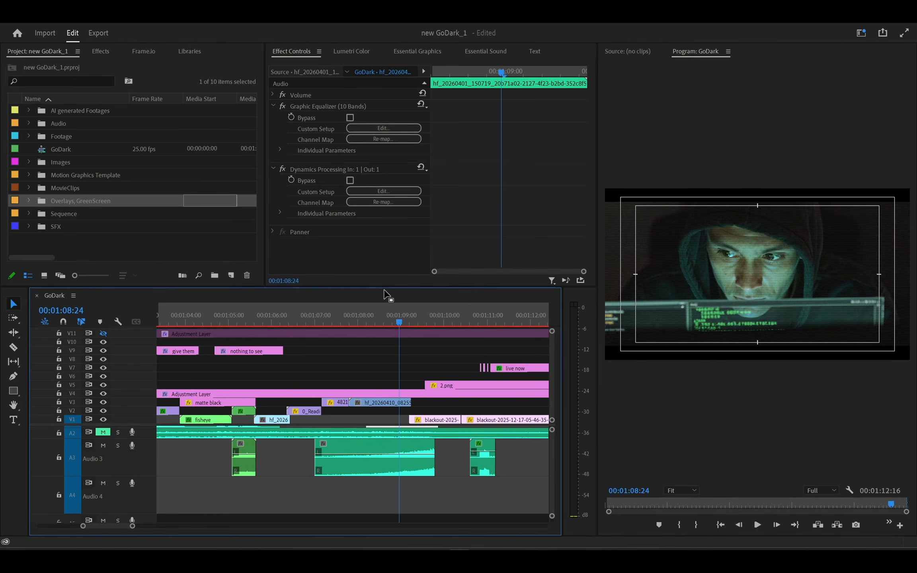
scroll(381, 336, right, 3)
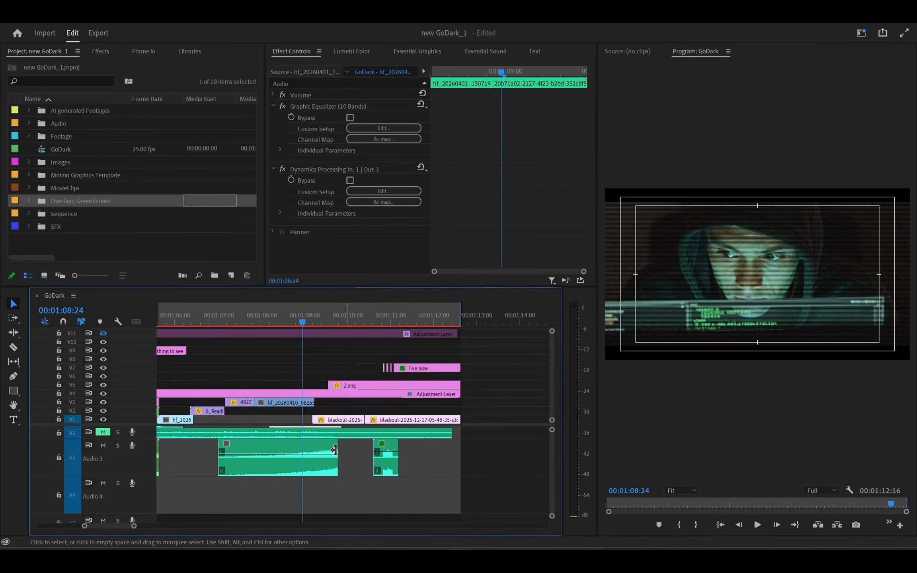
drag(299, 325, 289, 314)
key(space)
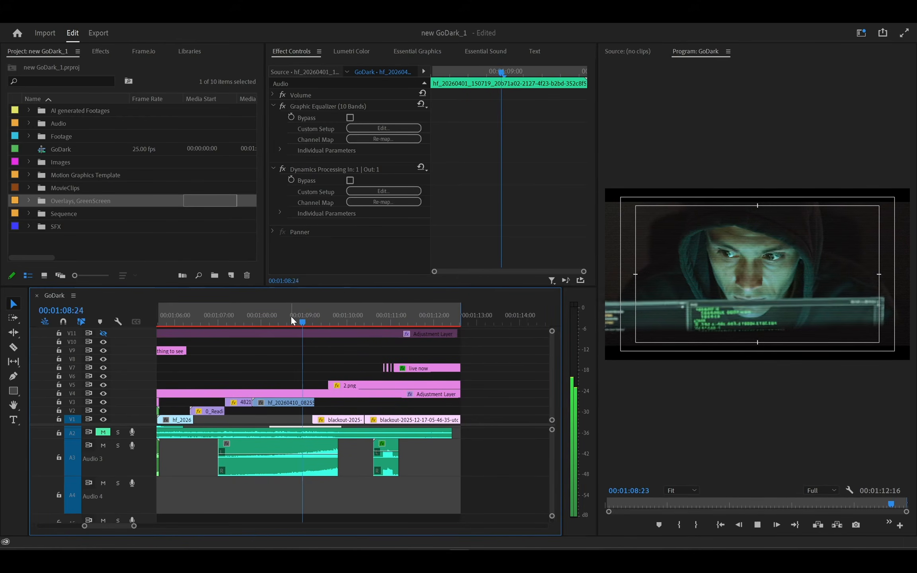
key(space)
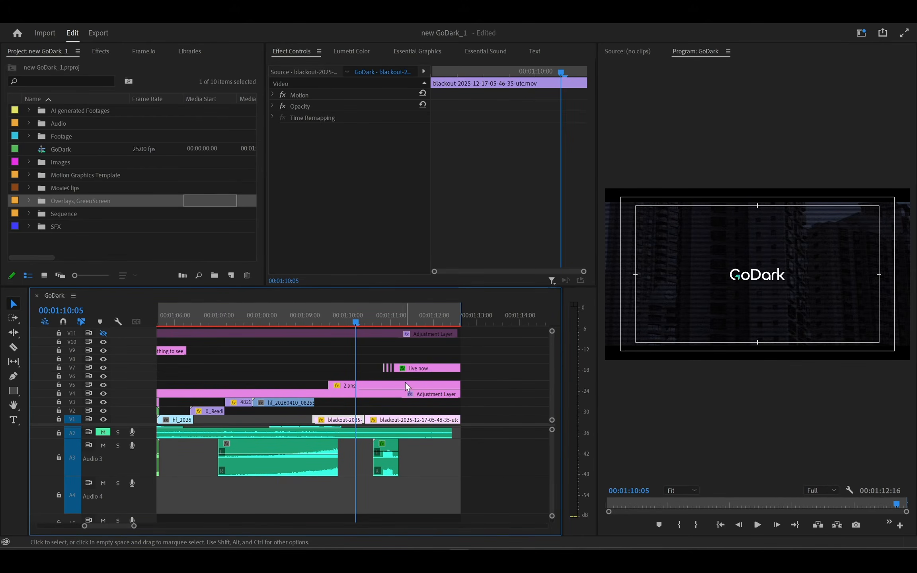
Review the audio layout from about 00:00:40:00 to the end of the sequence, including tracks A1 and A2.
scroll(243, 482, left, 3)
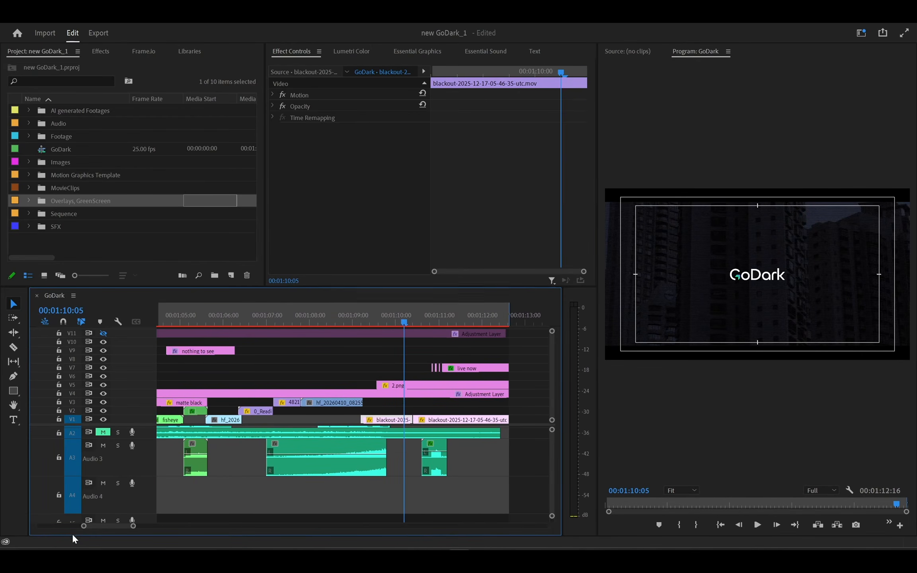
drag(83, 527, 58, 527)
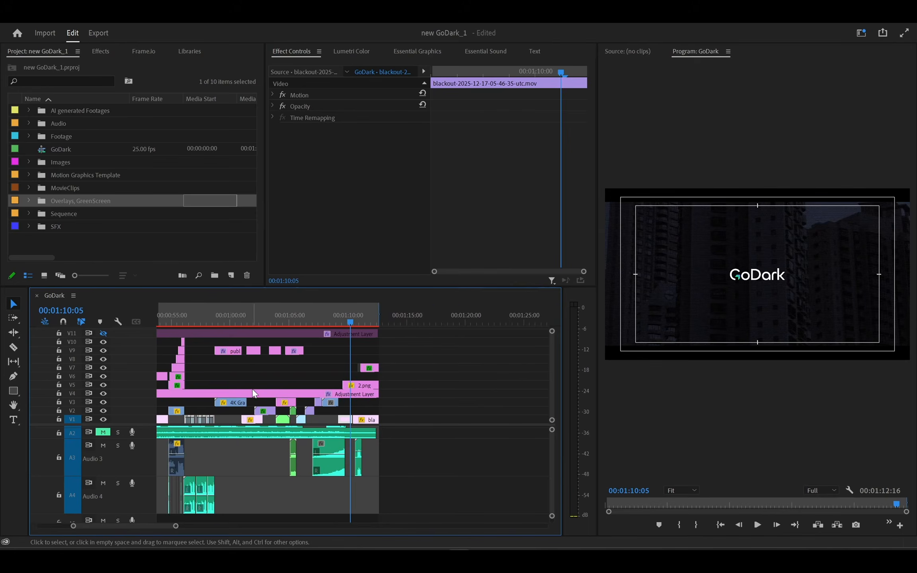
scroll(252, 390, left, 5)
scroll(252, 389, left, 5)
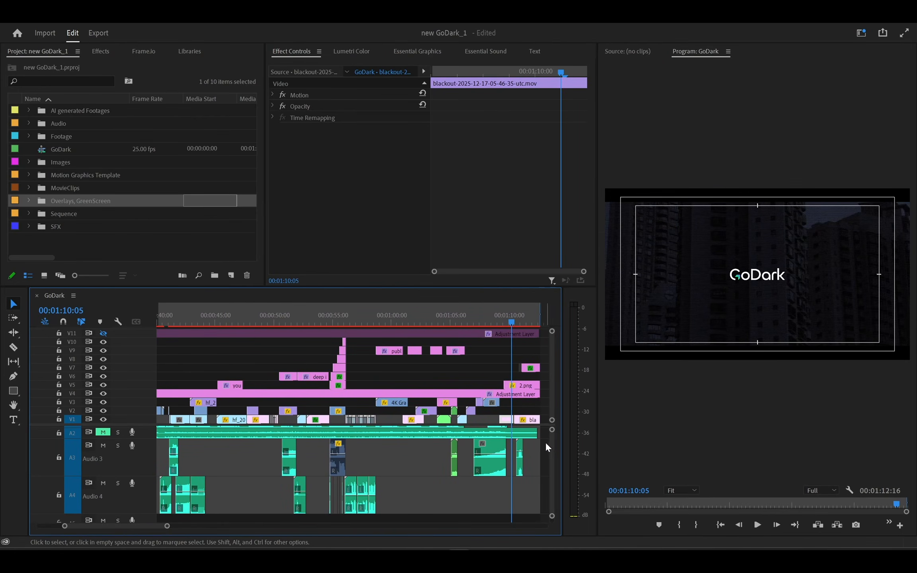
scroll(550, 443, up, 2)
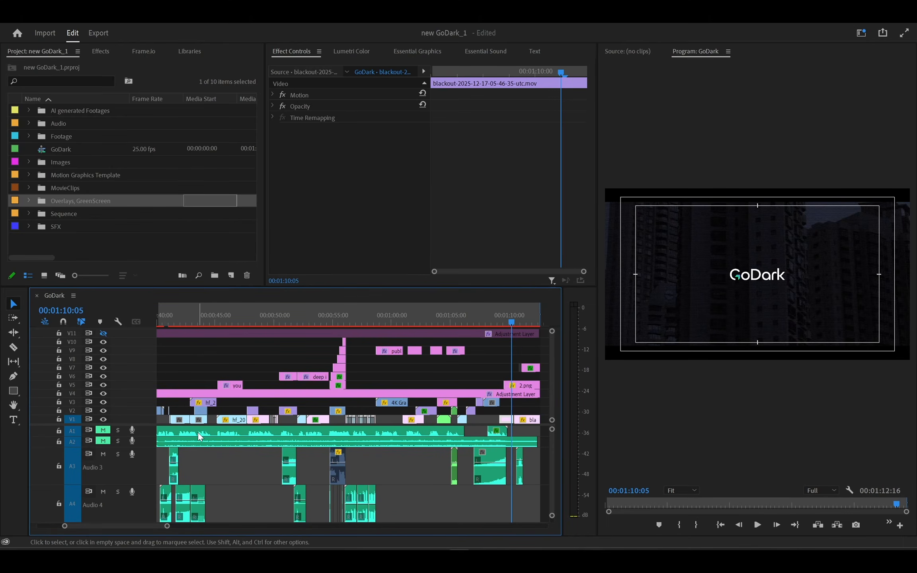
Try moving the long A1 audio clip onto track A2, and undo the move.
drag(288, 432, 417, 439)
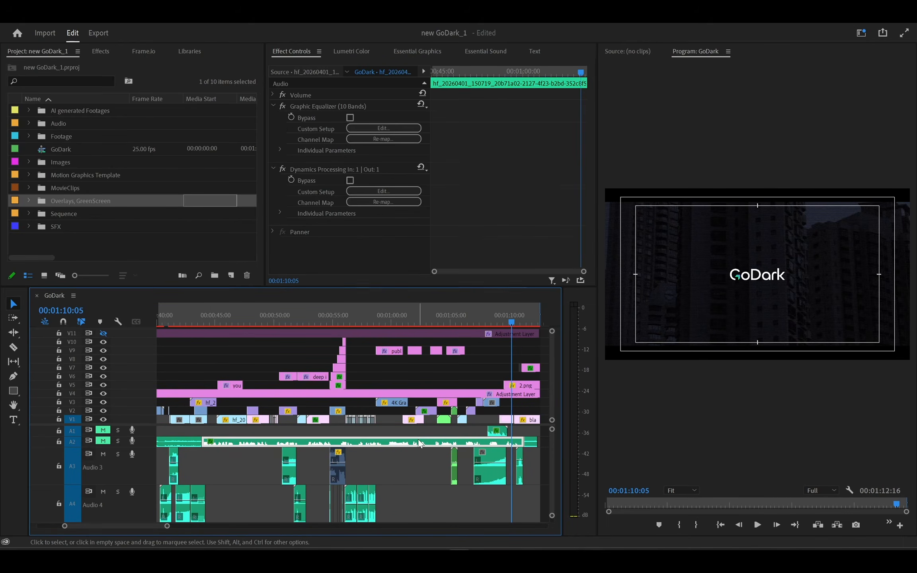
key(ctrl+z)
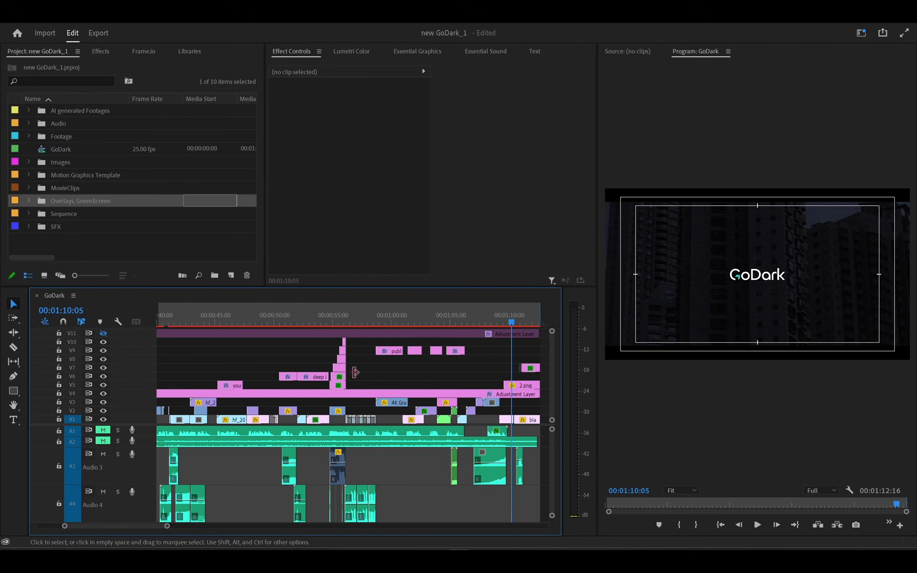
Show the statue shot at 00:00:55:19 and examine how the effect clips on A3 and A4 are spaced around it.
click(343, 317)
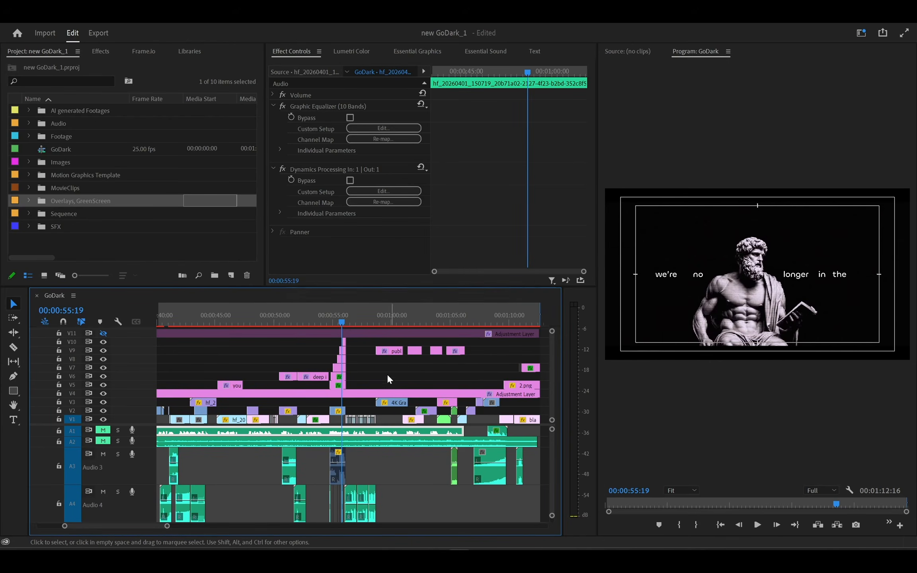
scroll(390, 371, right, 3)
scroll(207, 479, left, 4)
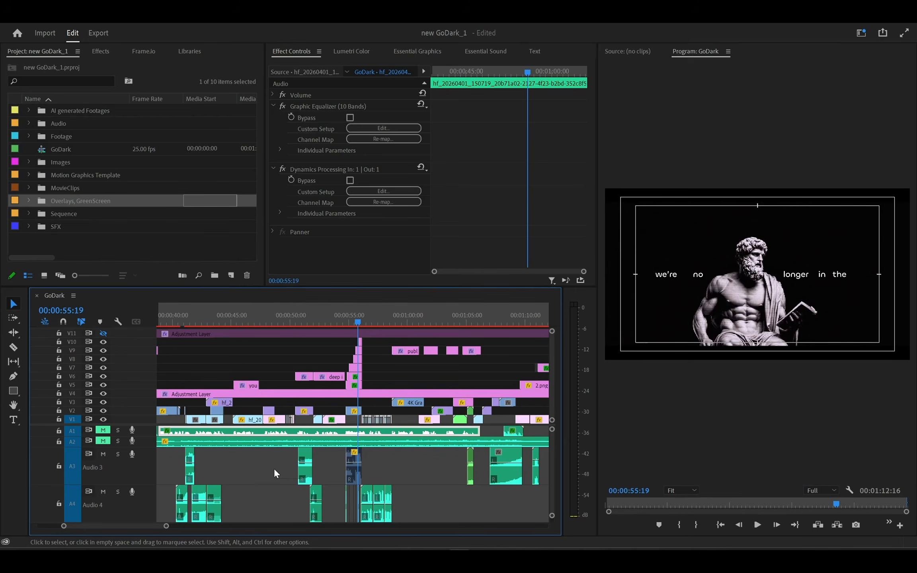
scroll(222, 473, right, 3)
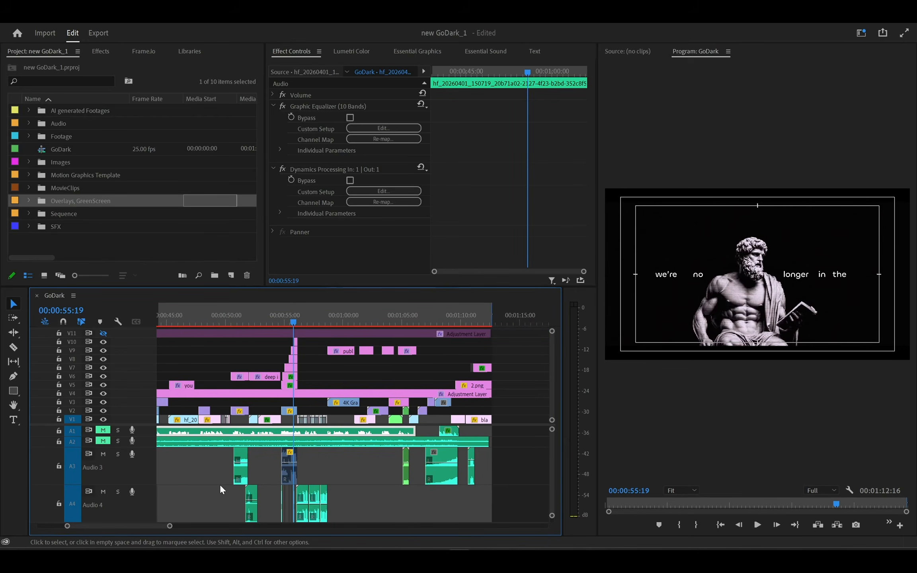
scroll(263, 464, left, 2)
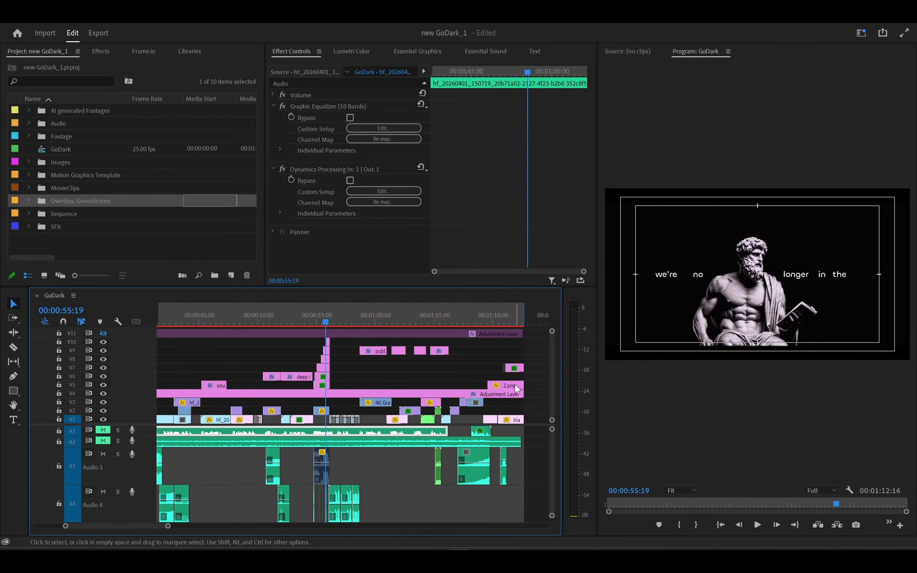
Show the fisheye shot at 00:01:04:09 and survey the distribution of A3 and A4 effect clips across the sequence.
click(426, 316)
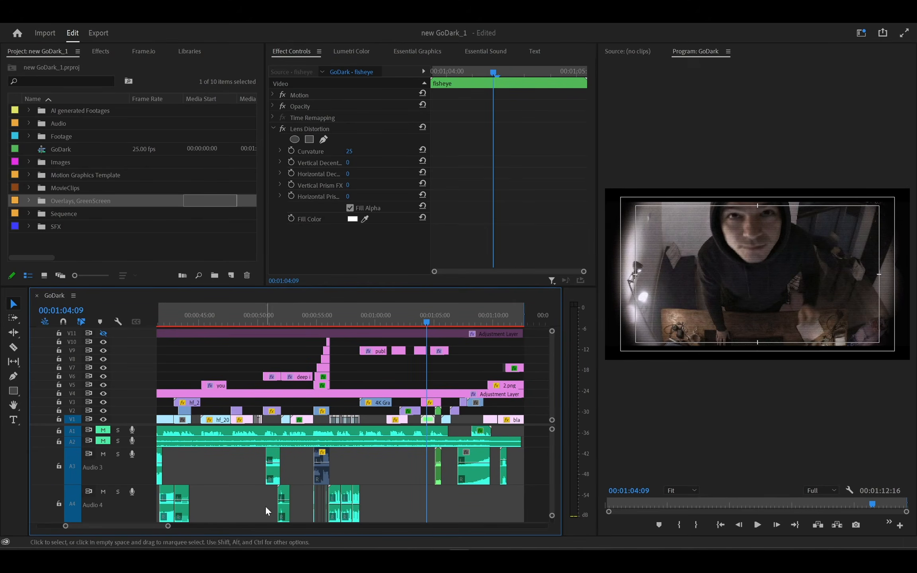
scroll(213, 468, left, 3)
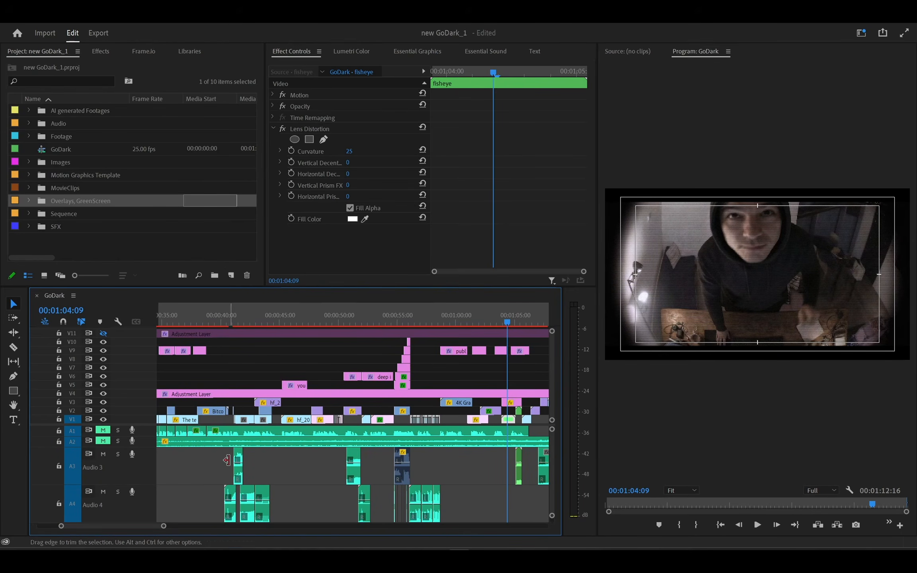
scroll(313, 435, down, 6)
scroll(214, 425, down, 2)
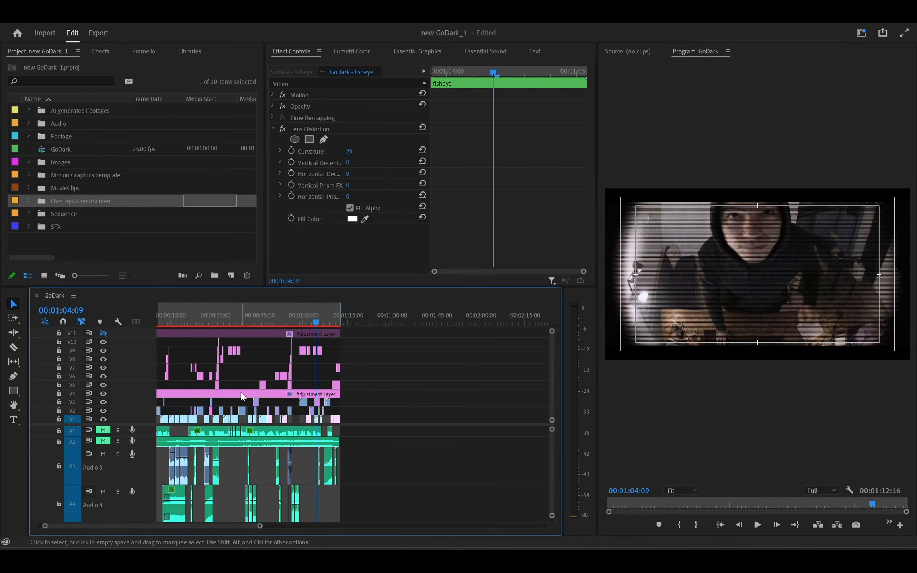
scroll(227, 393, up, 1)
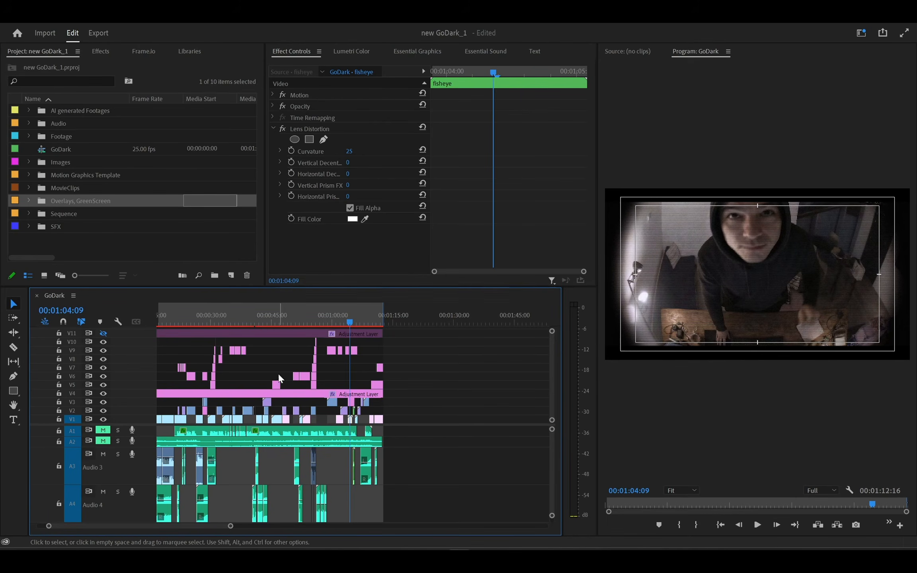
scroll(221, 424, up, 2)
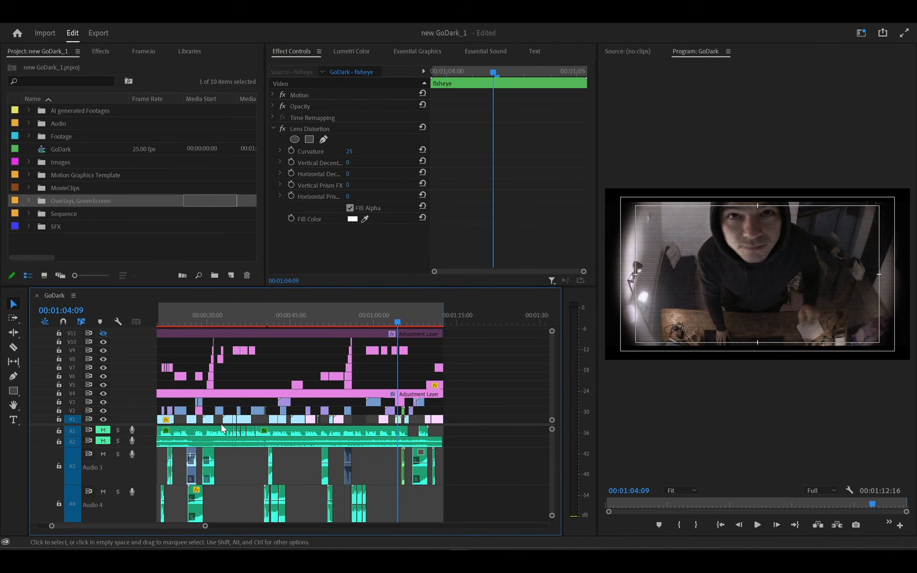